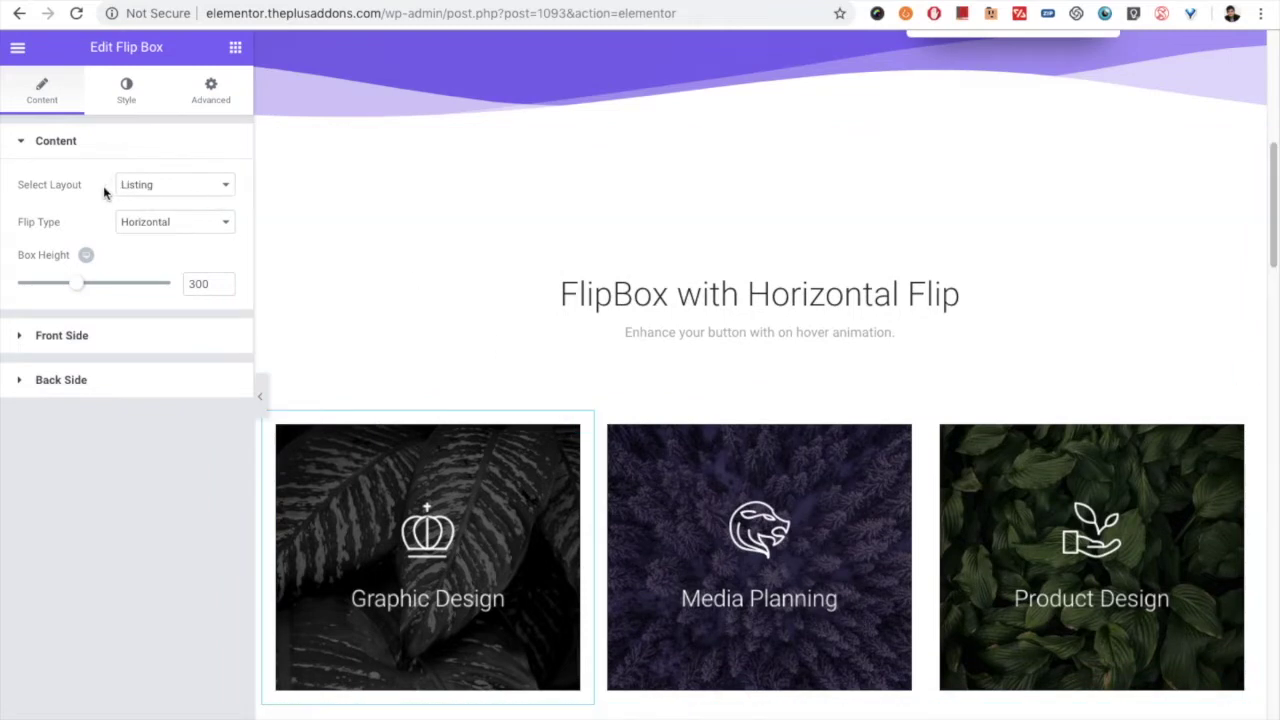
Switch the flip boxes' layout to Carousel, then back to Listing
left_click(137, 189)
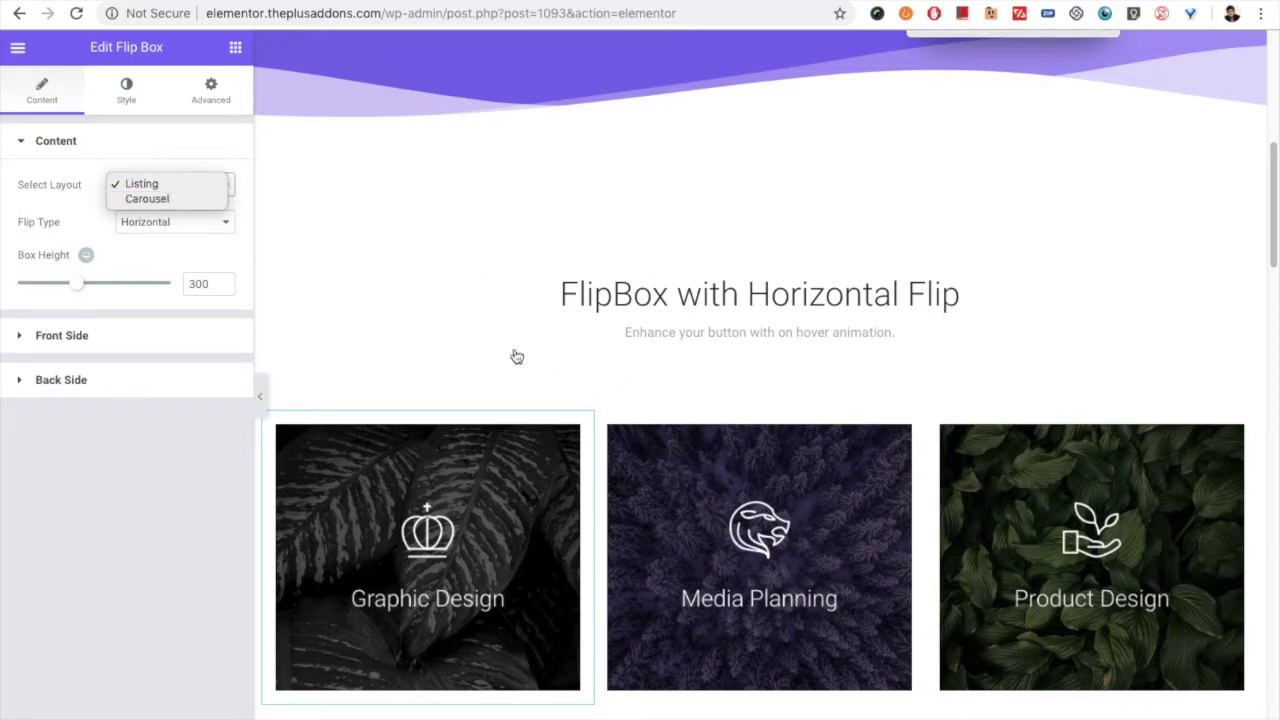
left_click(190, 199)
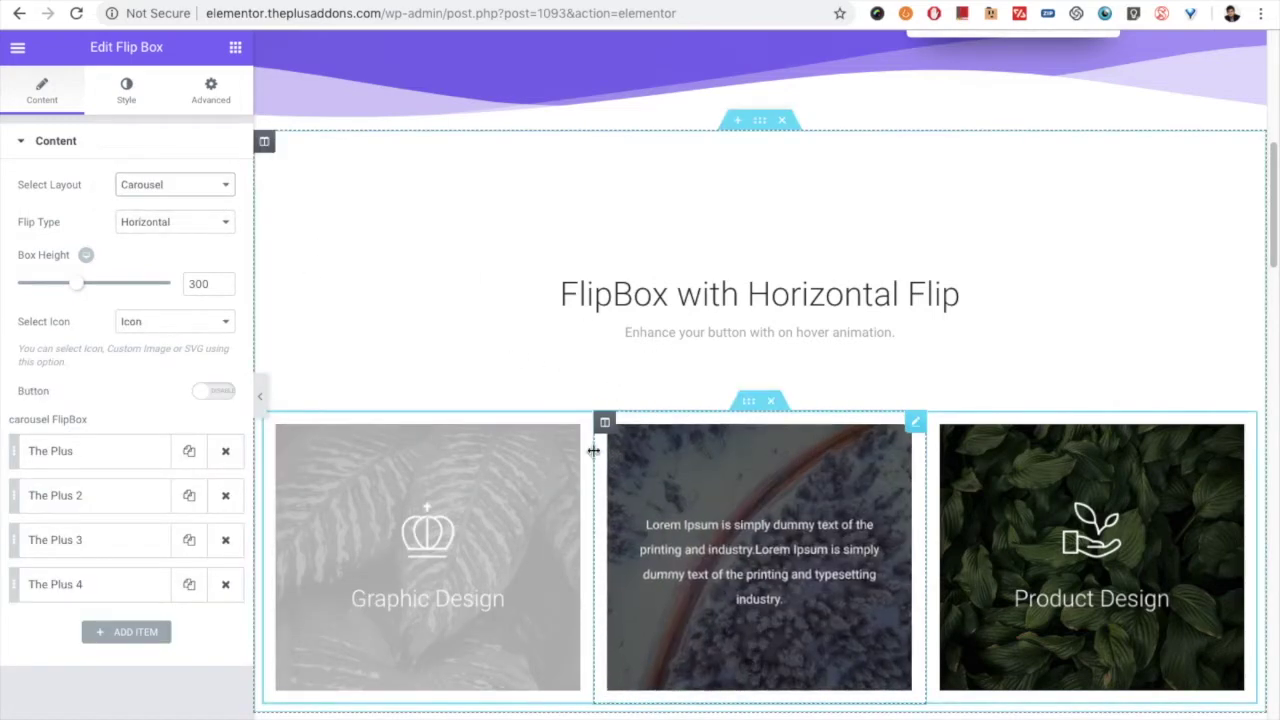
left_click(166, 184)
left_click(160, 176)
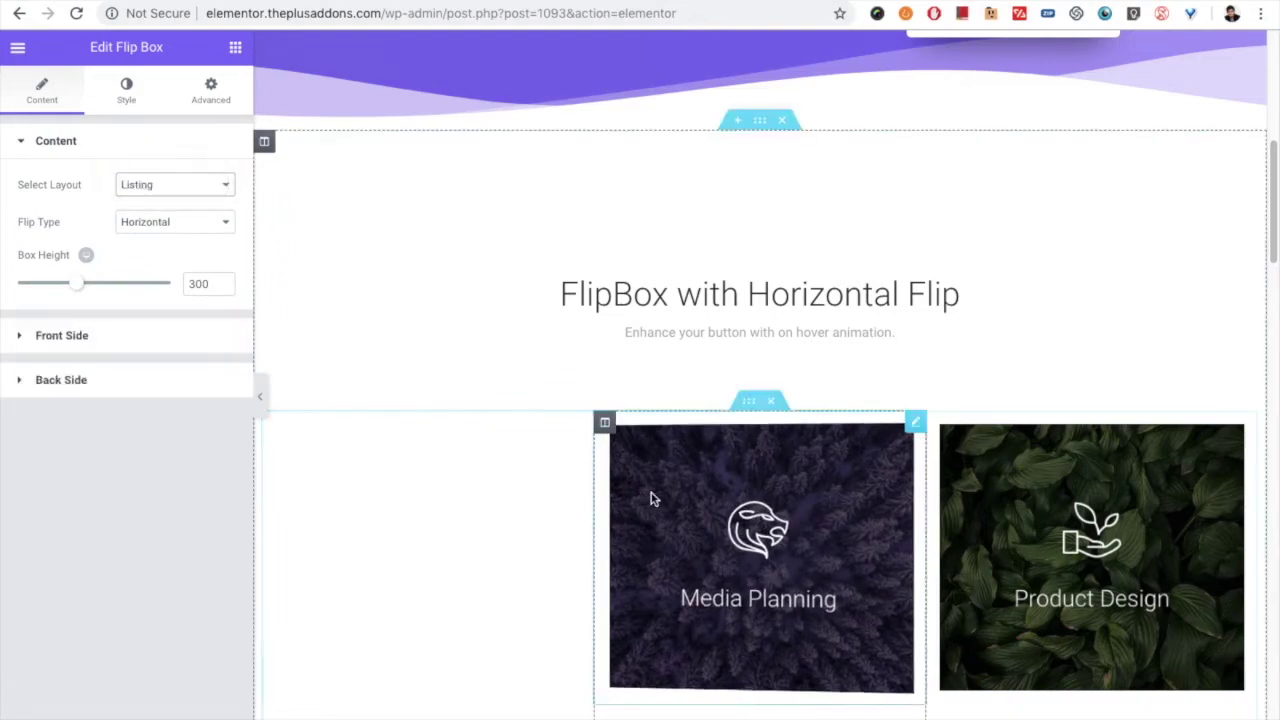
scroll(620, 503, "down", 5)
scroll(595, 533, "up", 3)
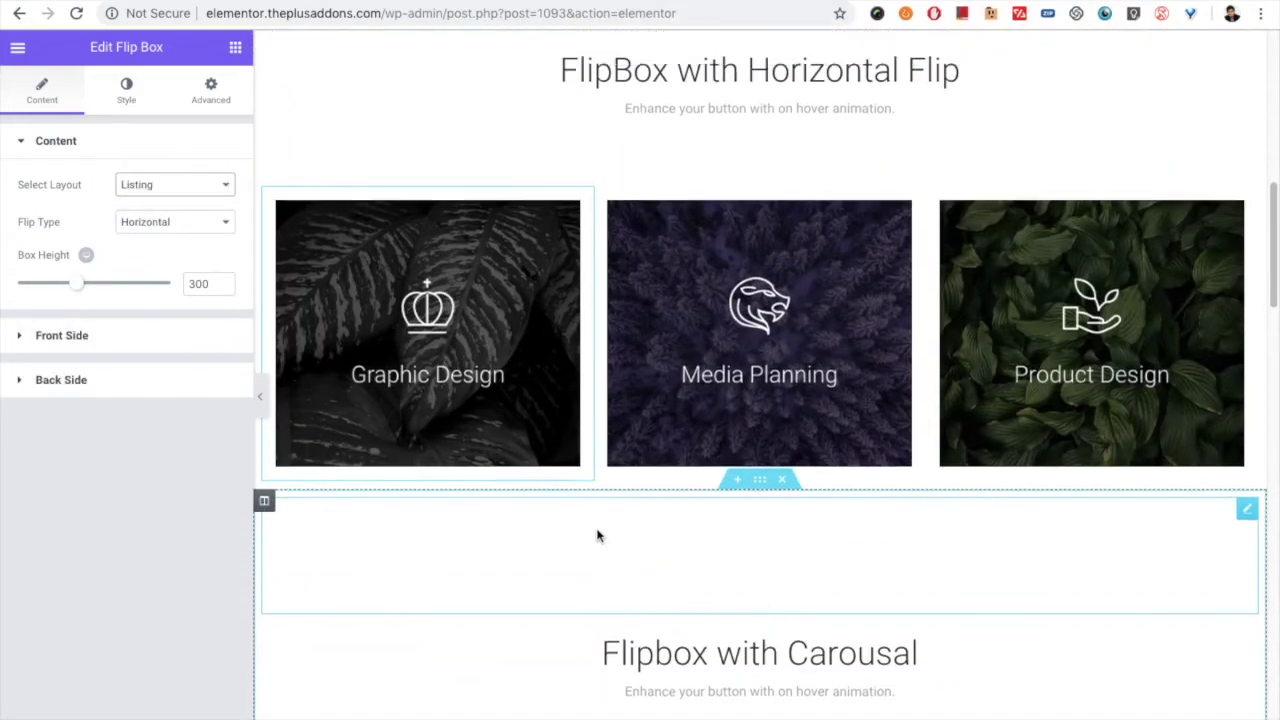
scroll(631, 517, "down", 14)
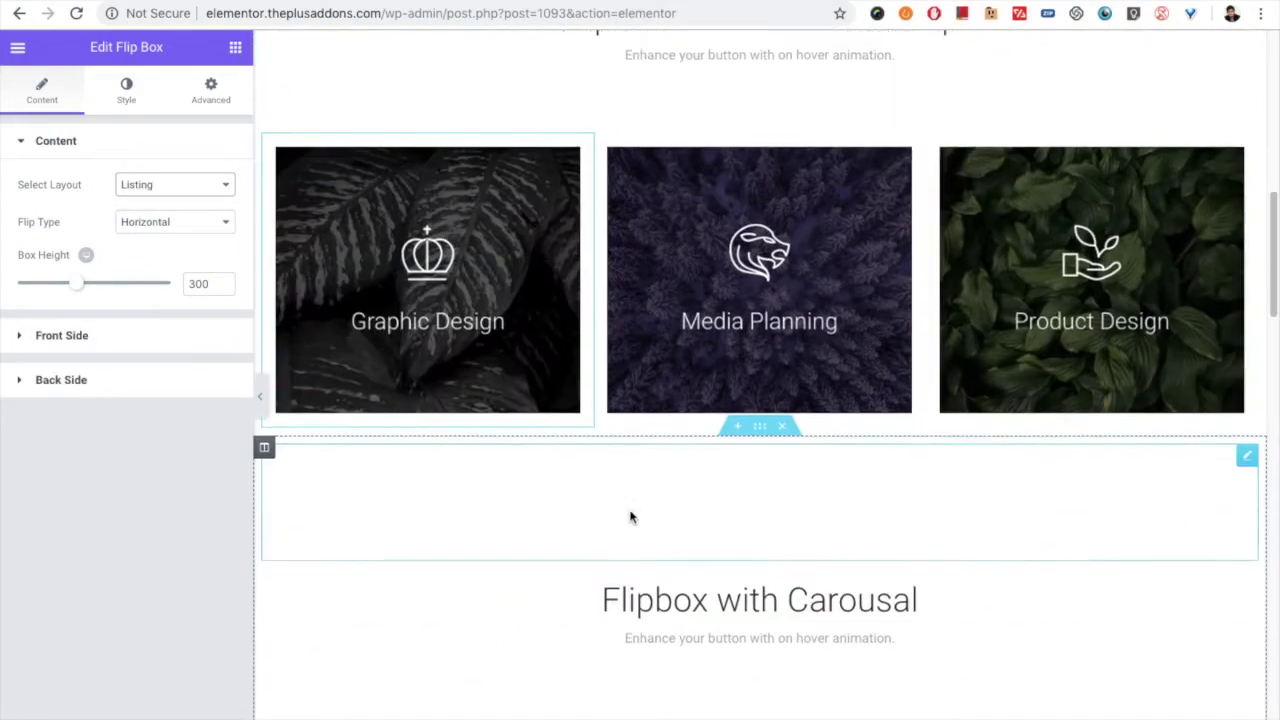
scroll(1060, 380, "up", 1)
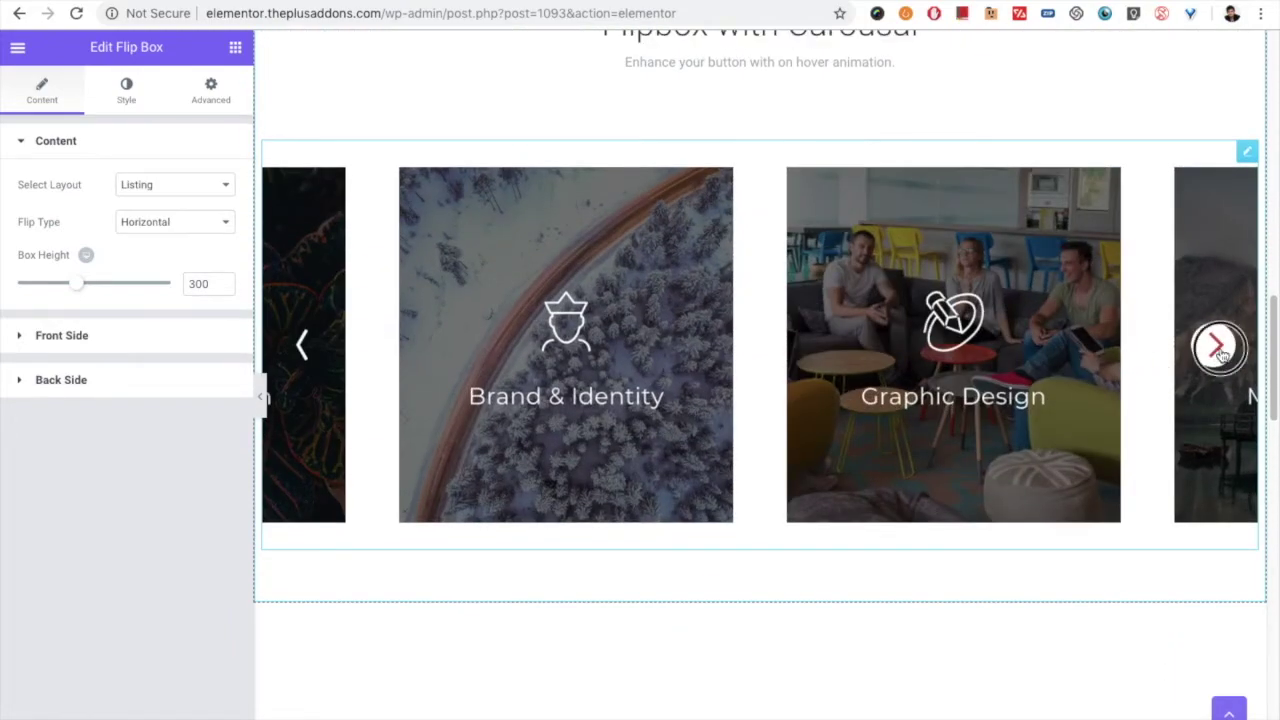
Select the carousel flip box and step its slides through to Brand & Identity
left_click(306, 346)
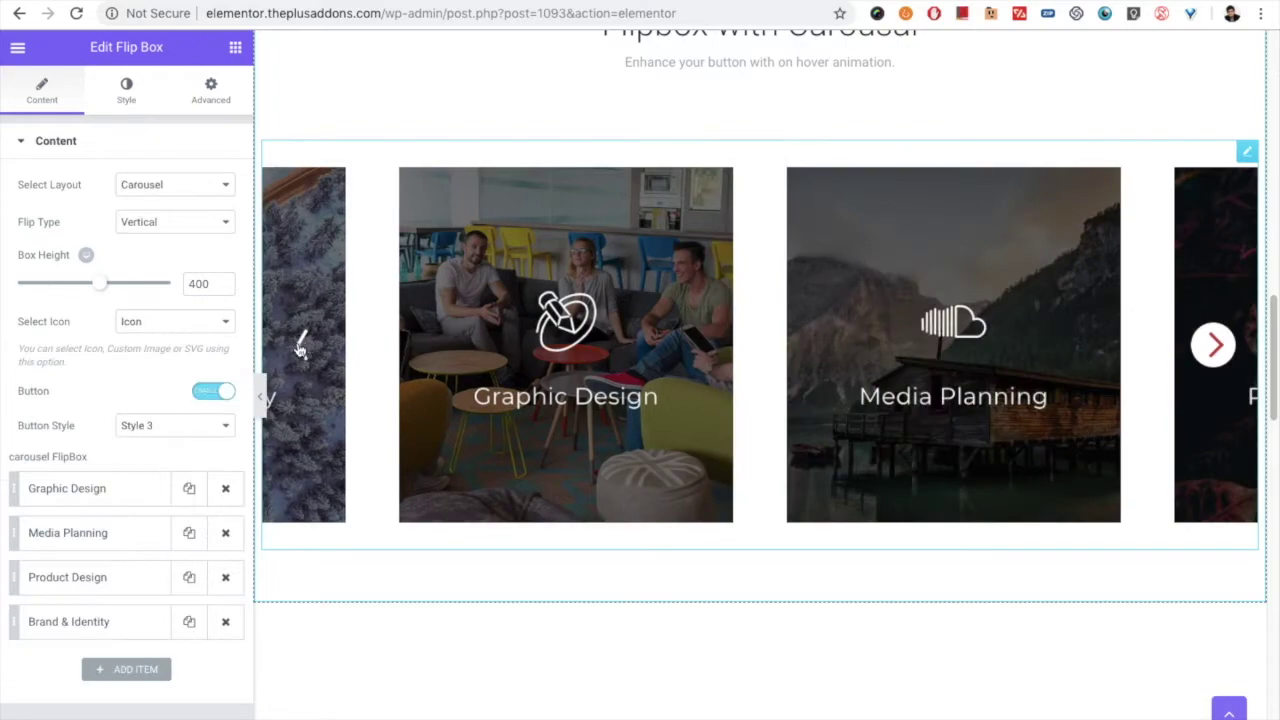
left_click(300, 346)
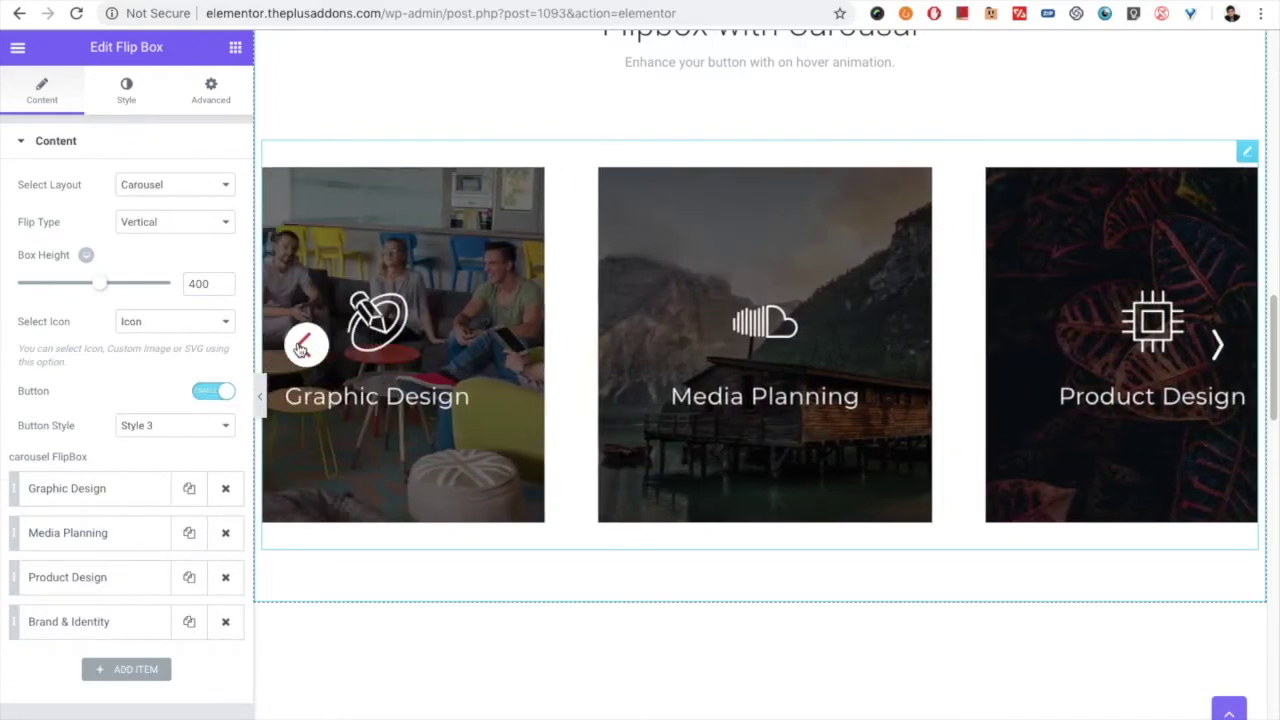
left_click(300, 346)
scroll(425, 331, "up", 2)
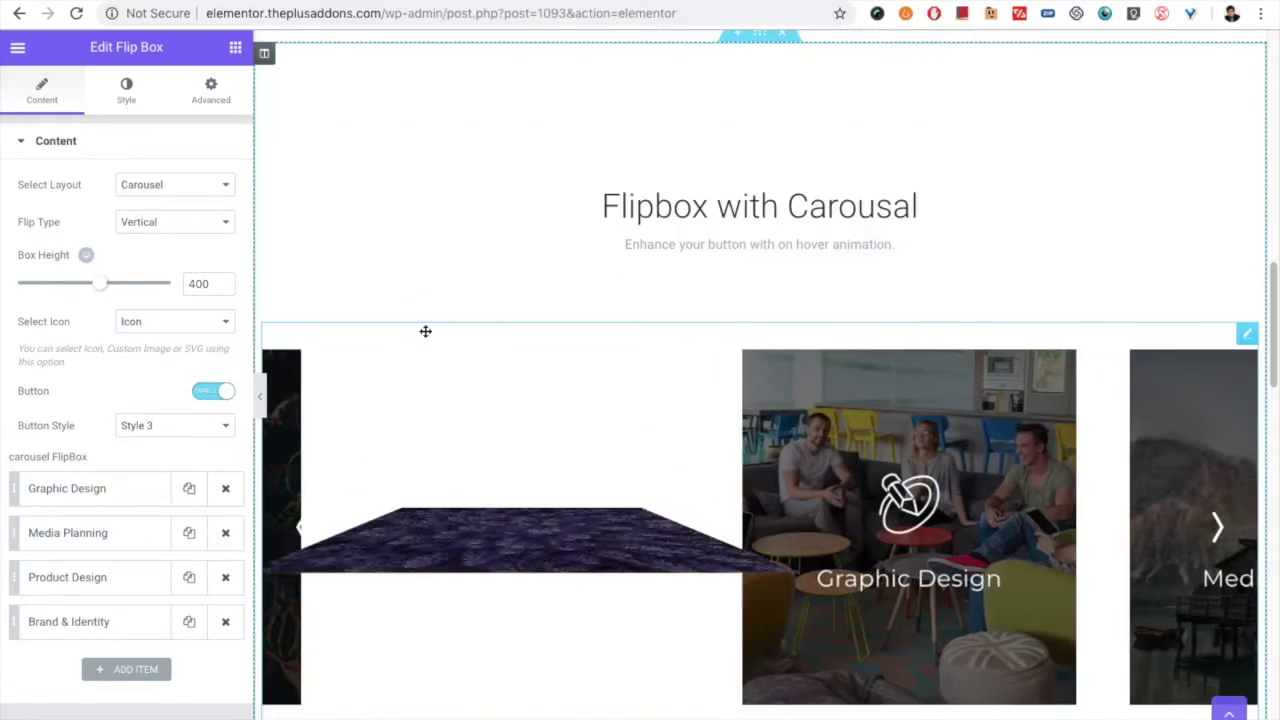
scroll(425, 331, "up", 5)
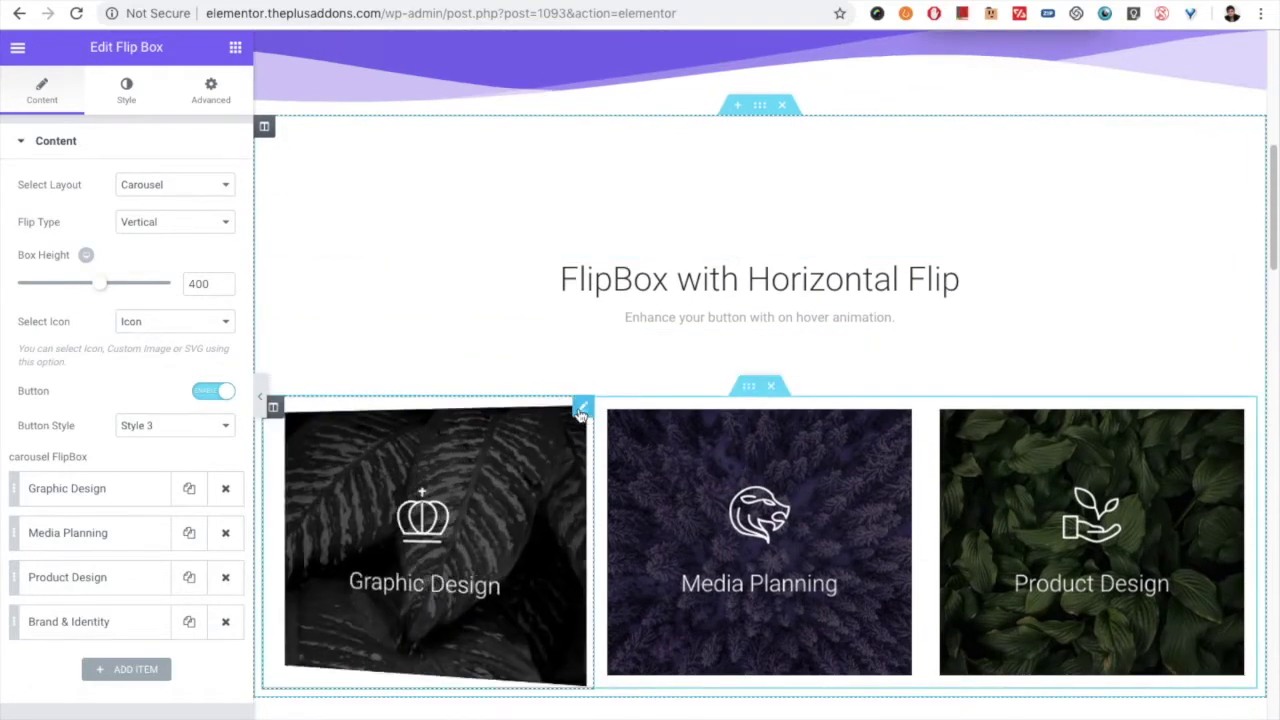
Set the listing flip box's Flip Type to Vertical and check Box Height's per-device options
left_click(162, 230)
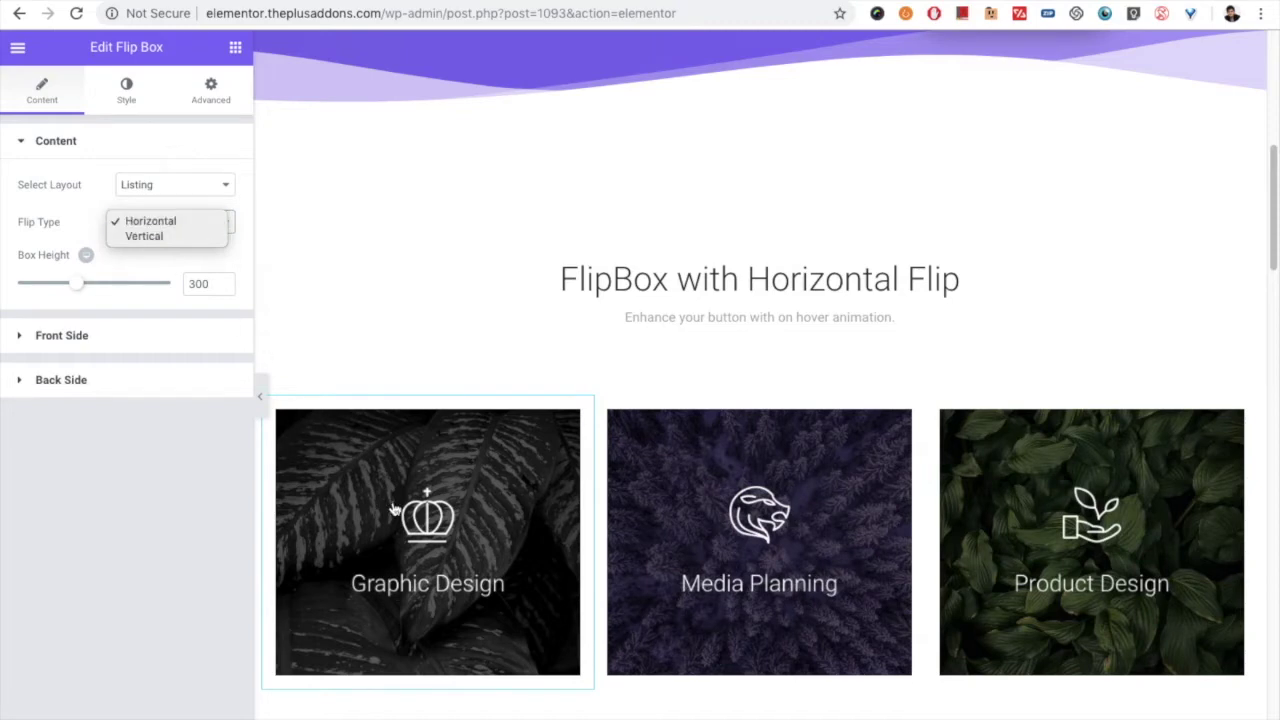
left_click(150, 237)
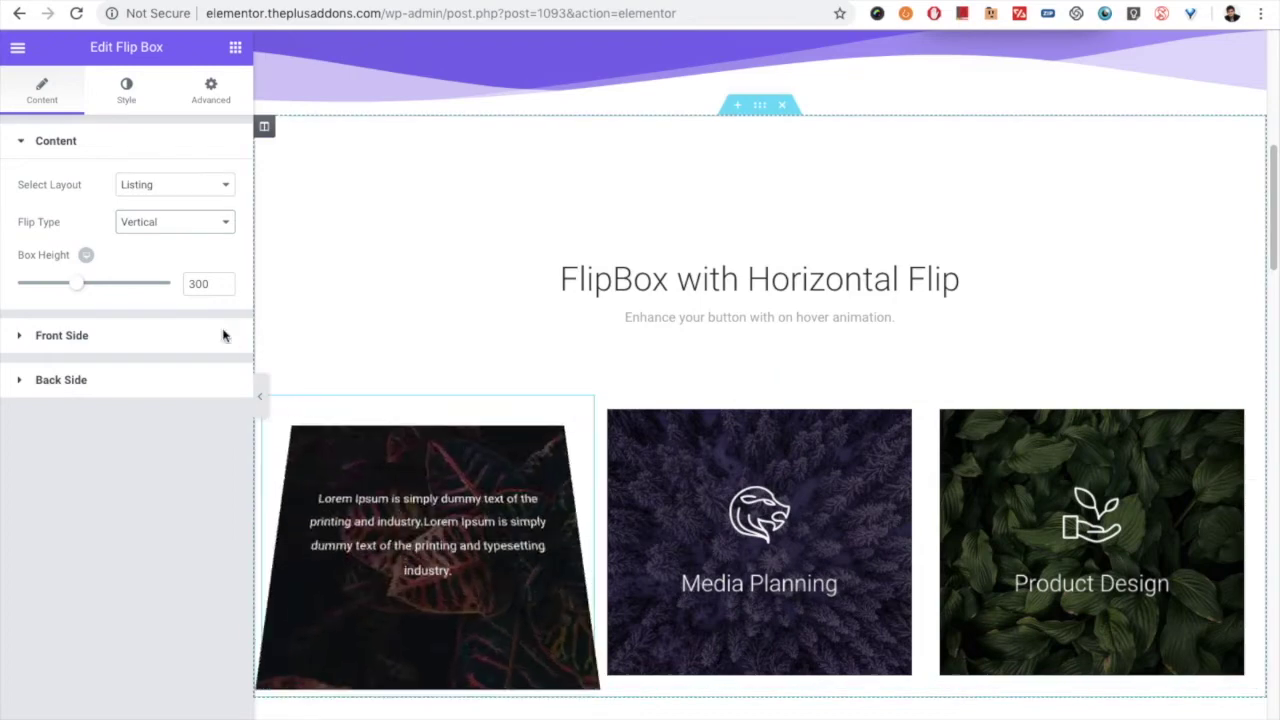
left_click(87, 258)
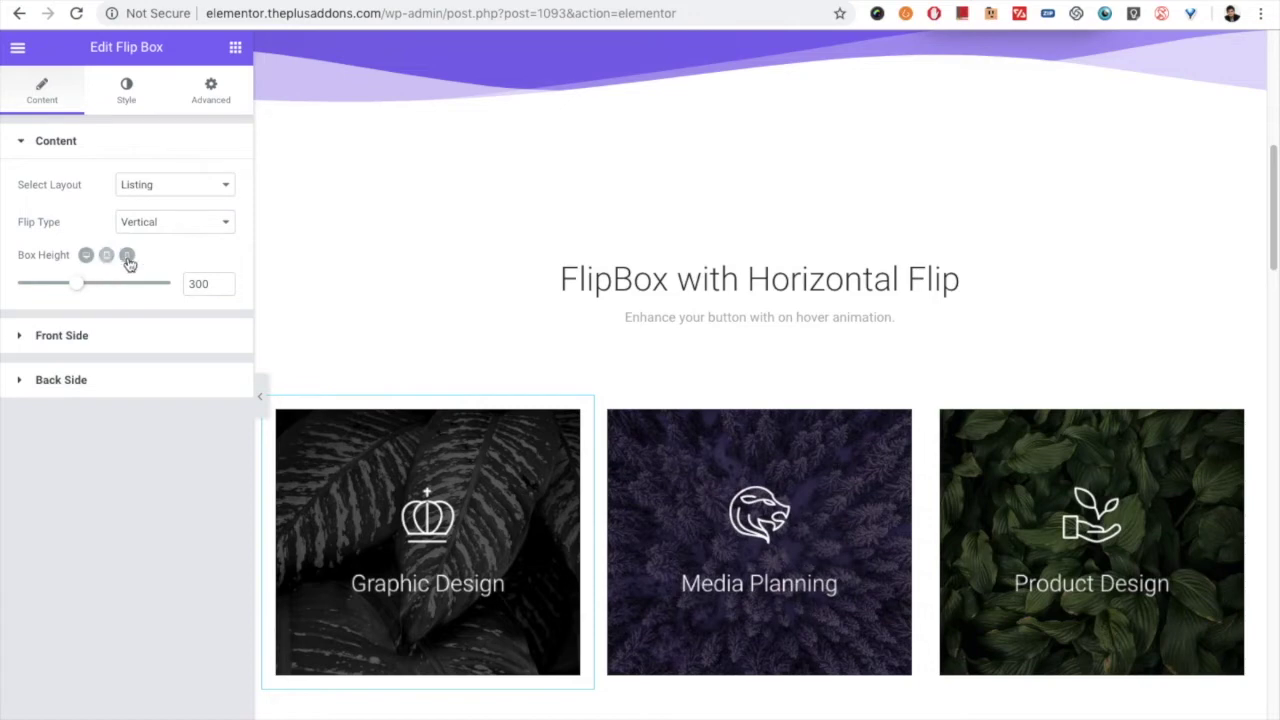
left_click(86, 256)
Expand Front Side and change the front icon type from Image to SVG
left_click(85, 340)
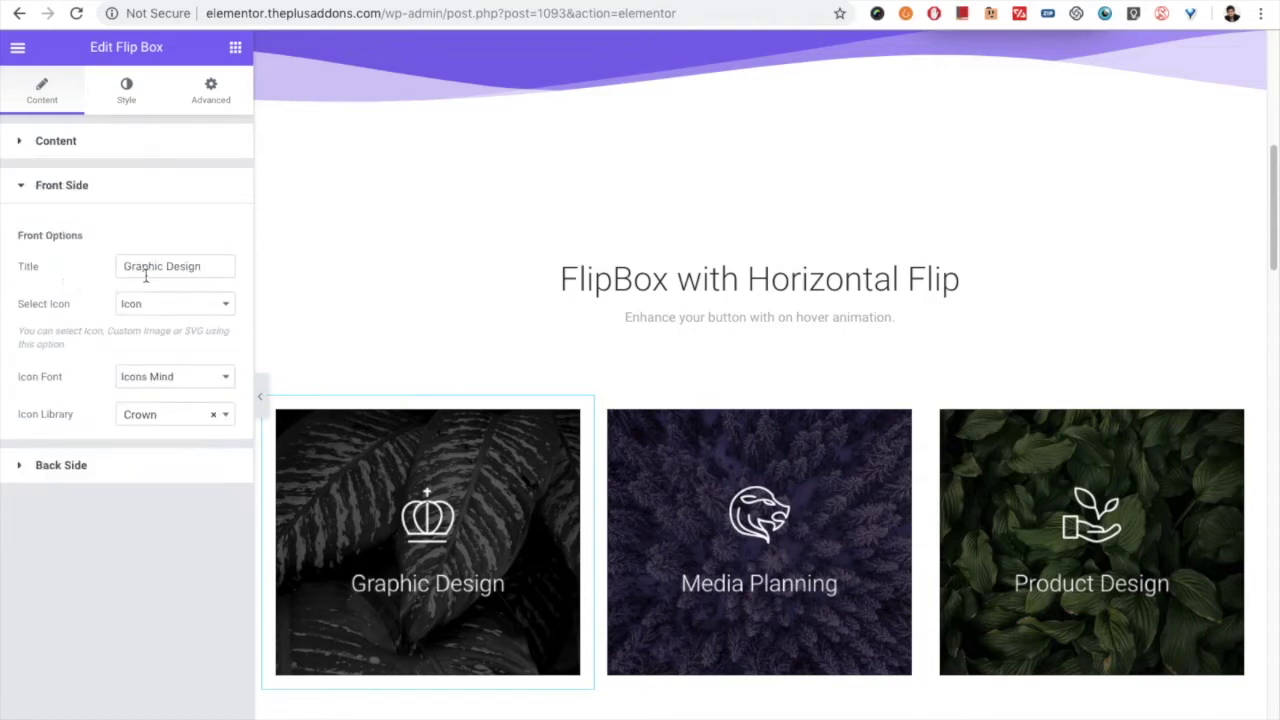
left_click(142, 308)
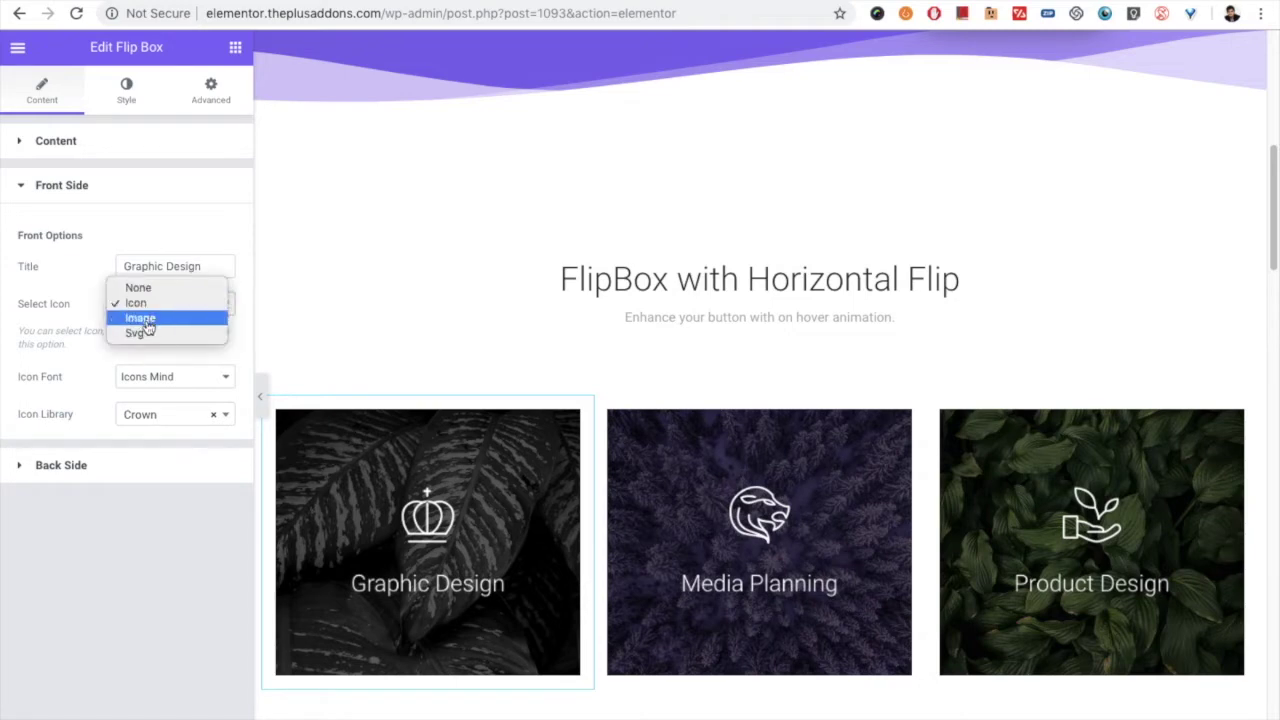
left_click(146, 320)
left_click(160, 304)
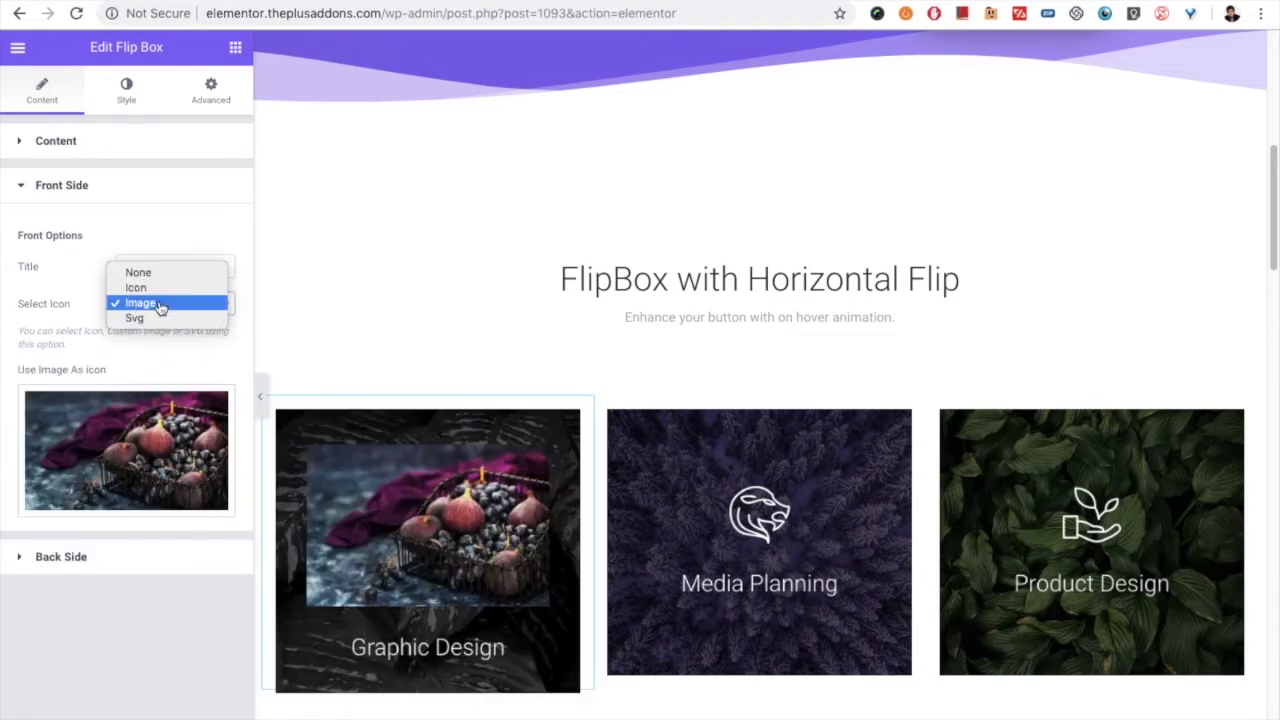
left_click(163, 324)
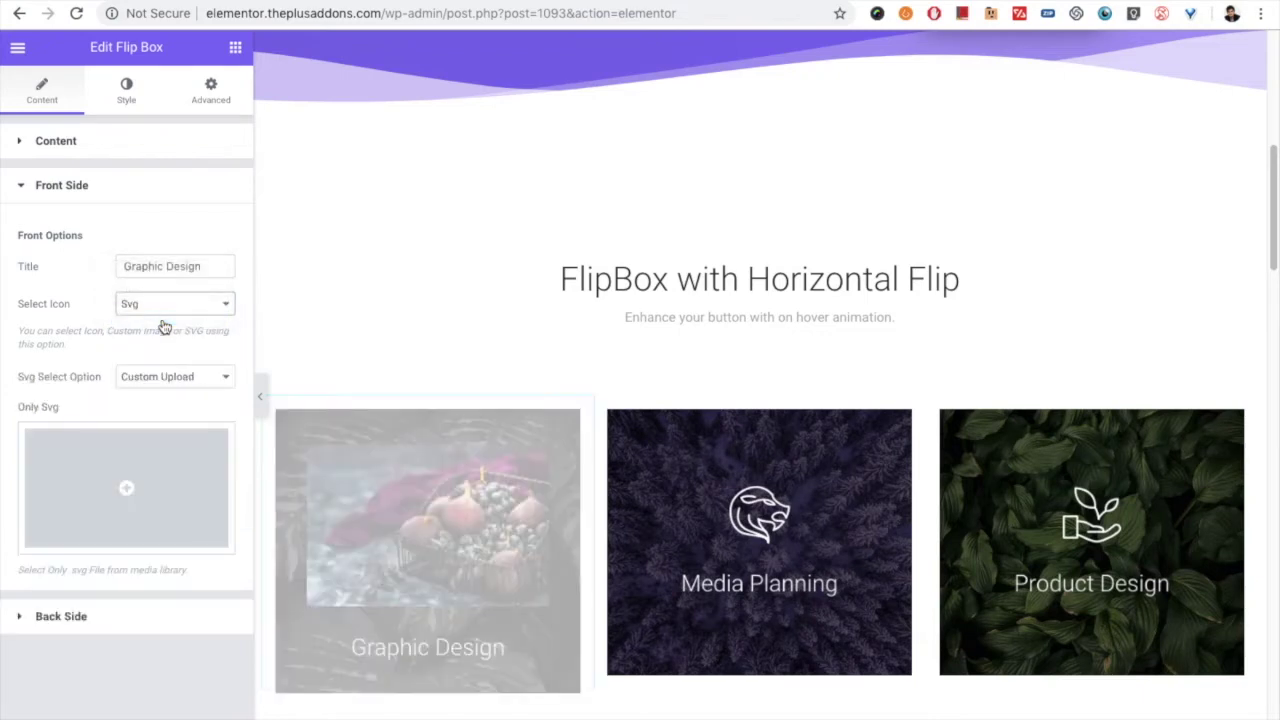
Choose the Pre Built SVG Icon '1. App' and go to the Style settings
left_click(152, 380)
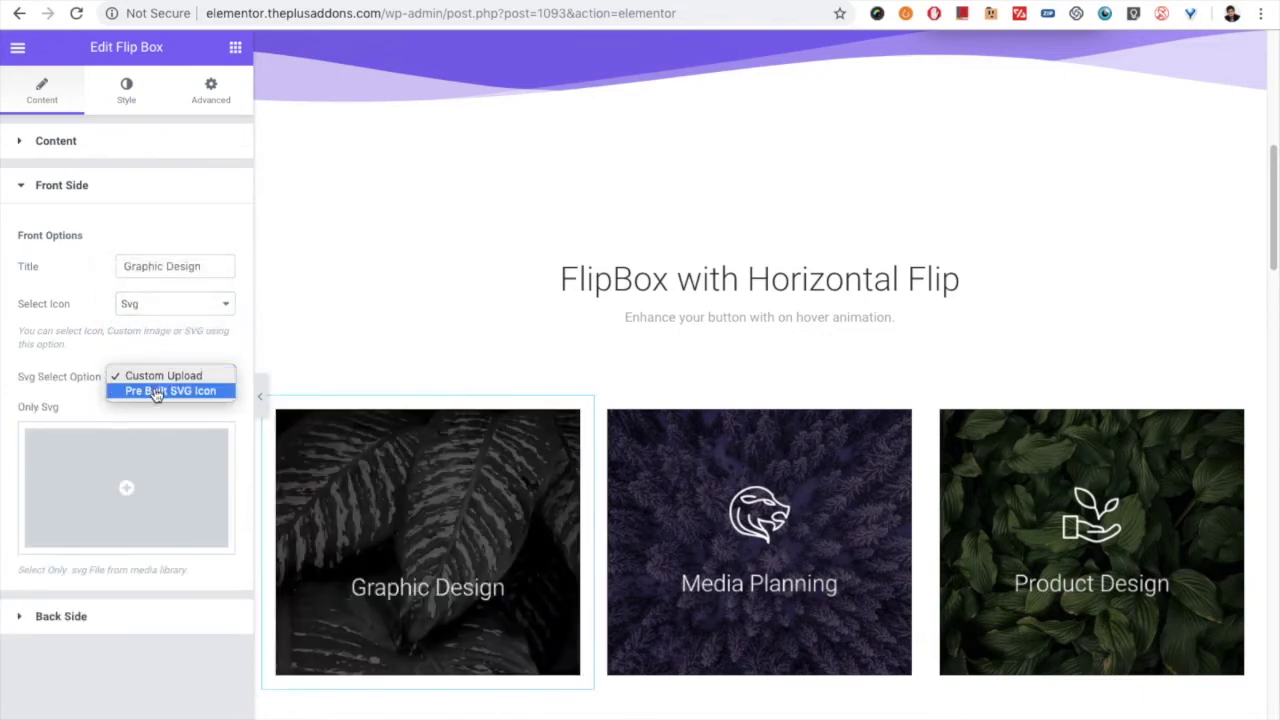
left_click(170, 391)
left_click(166, 414)
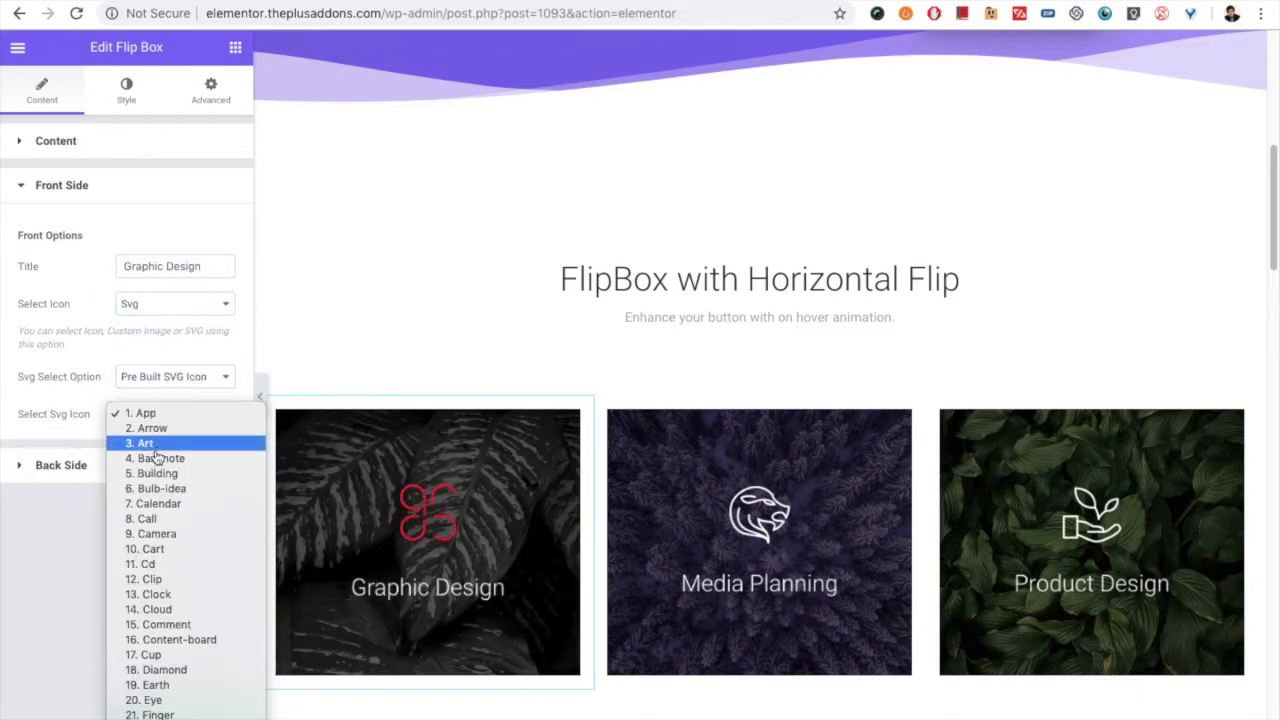
scroll(150, 645, "down", 10)
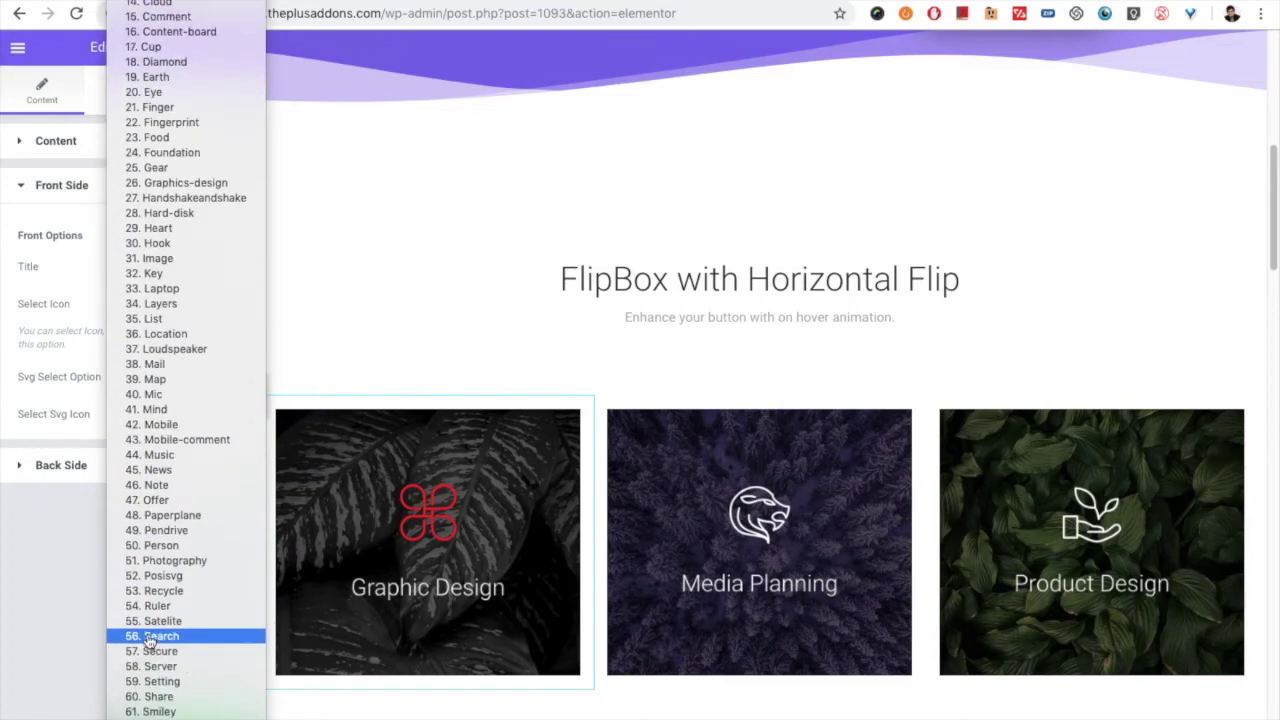
scroll(150, 517, "up", 10)
left_click(78, 421)
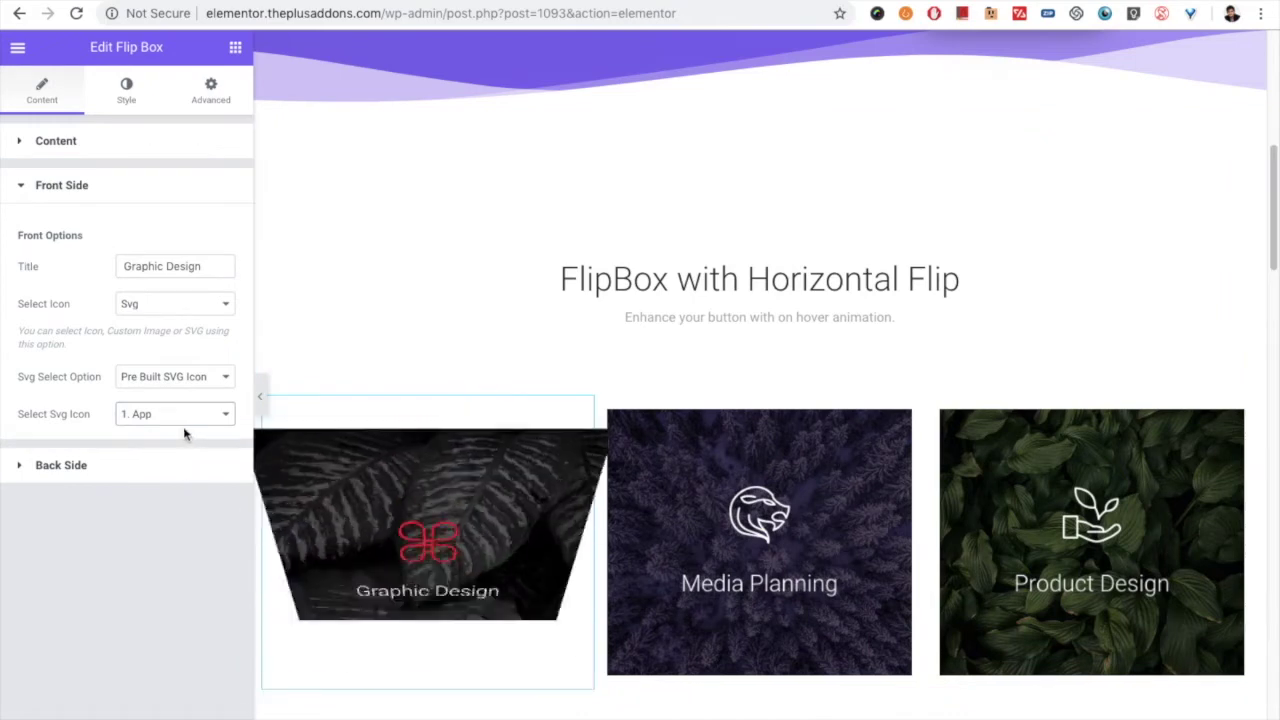
left_click(128, 92)
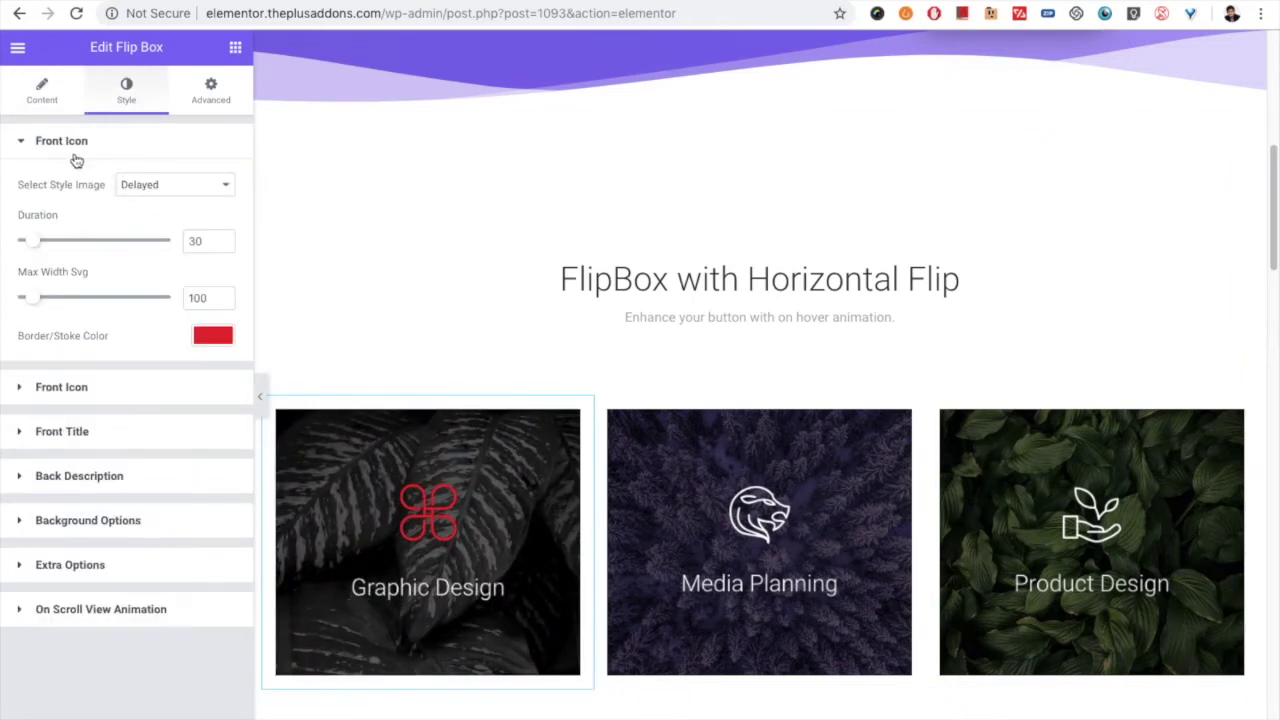
Set the SVG icon animation to Sync with duration 78, after trying One-By-One
left_click(143, 184)
left_click(140, 195)
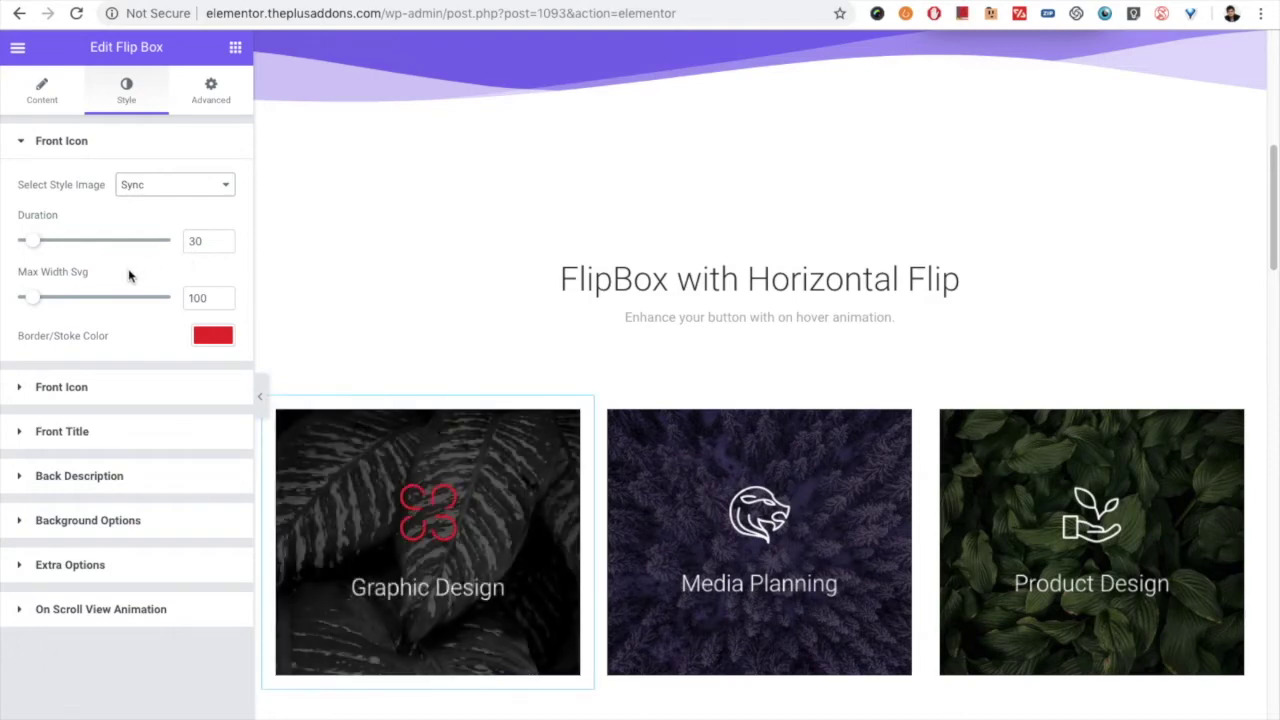
left_click(37, 242)
left_click_drag(37, 242, 58, 241)
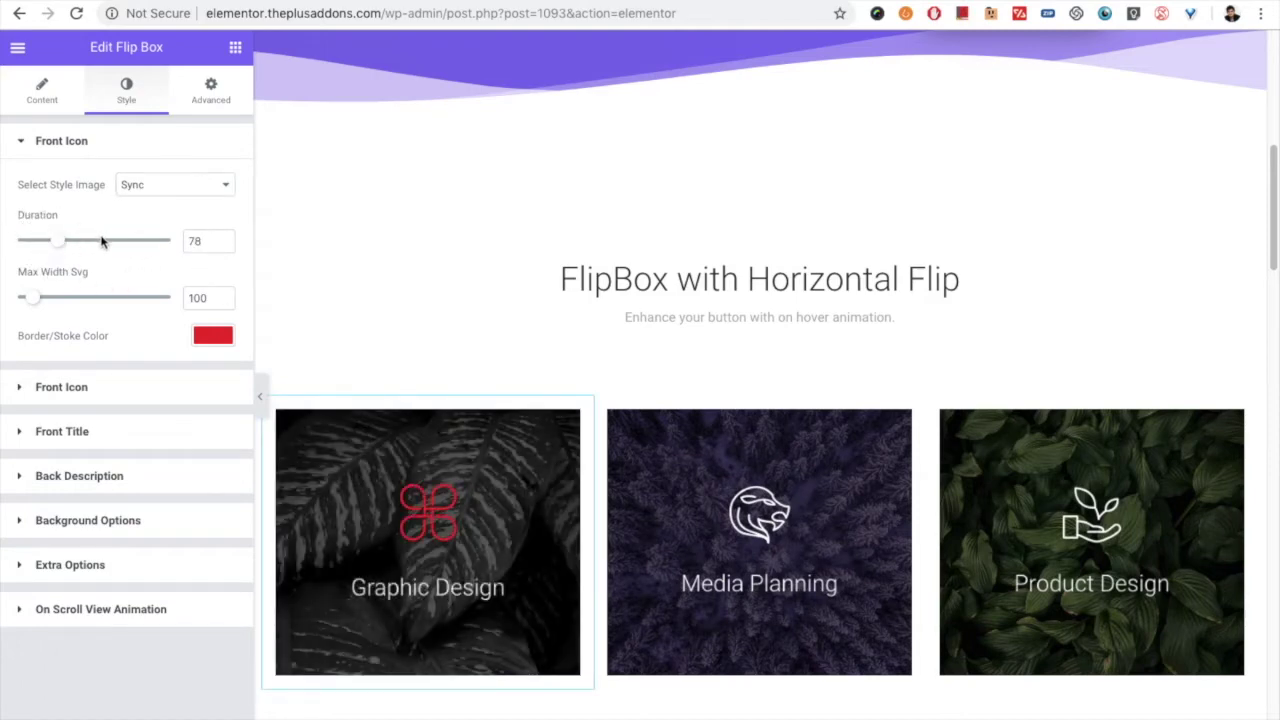
left_click(152, 190)
left_click(156, 198)
left_click(138, 185)
left_click(137, 168)
Make the icon stroke white (#ffffff) and raise the SVG max width to 554
left_click(211, 335)
left_click(103, 419)
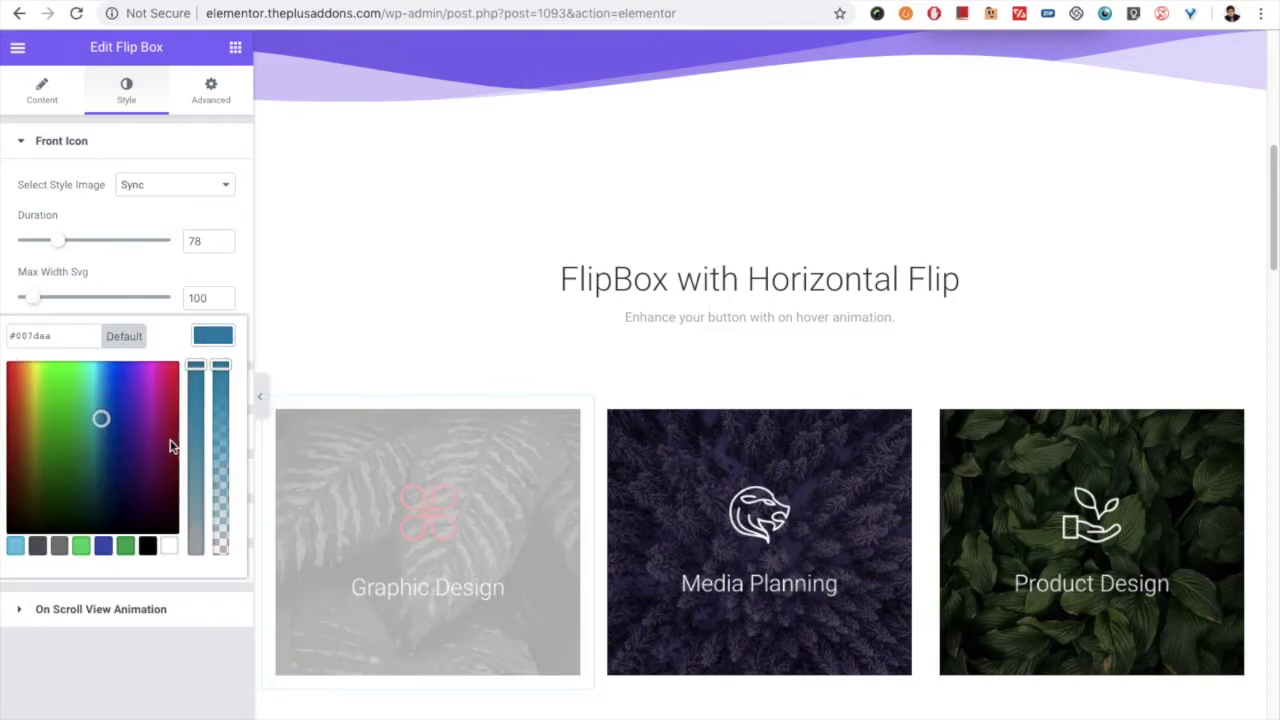
left_click(169, 546)
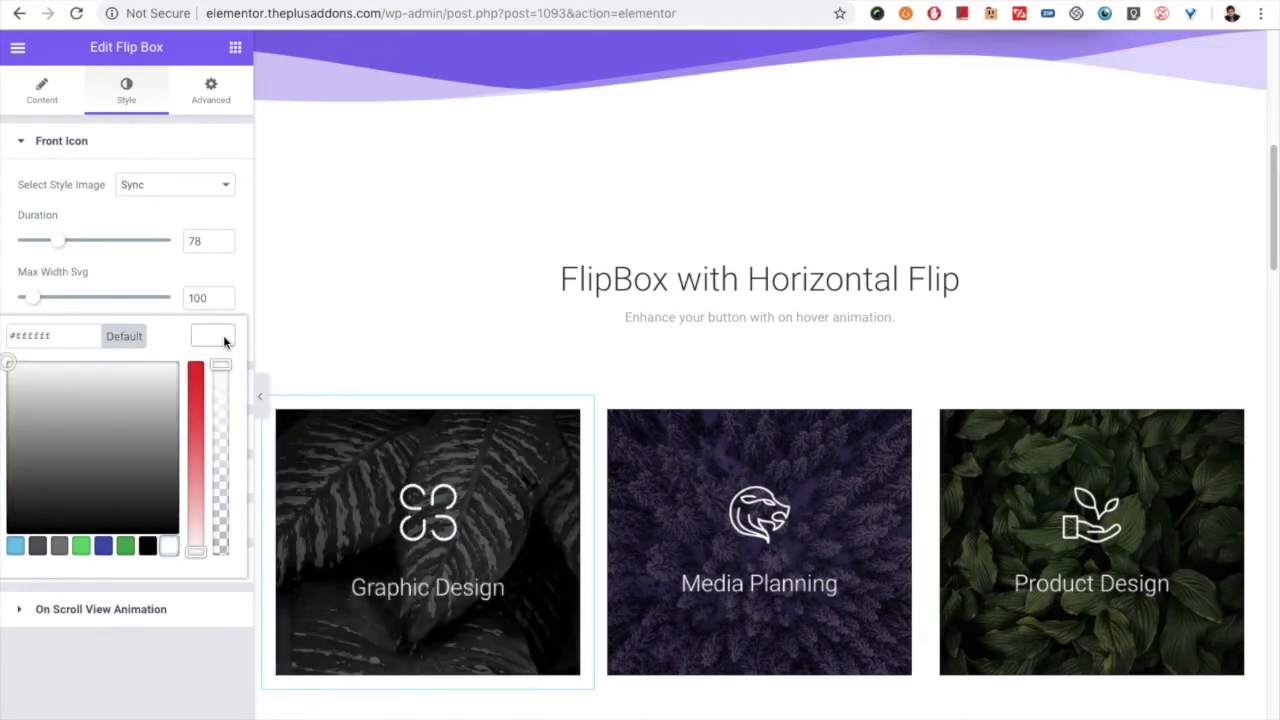
left_click(224, 339)
left_click_drag(37, 303, 103, 296)
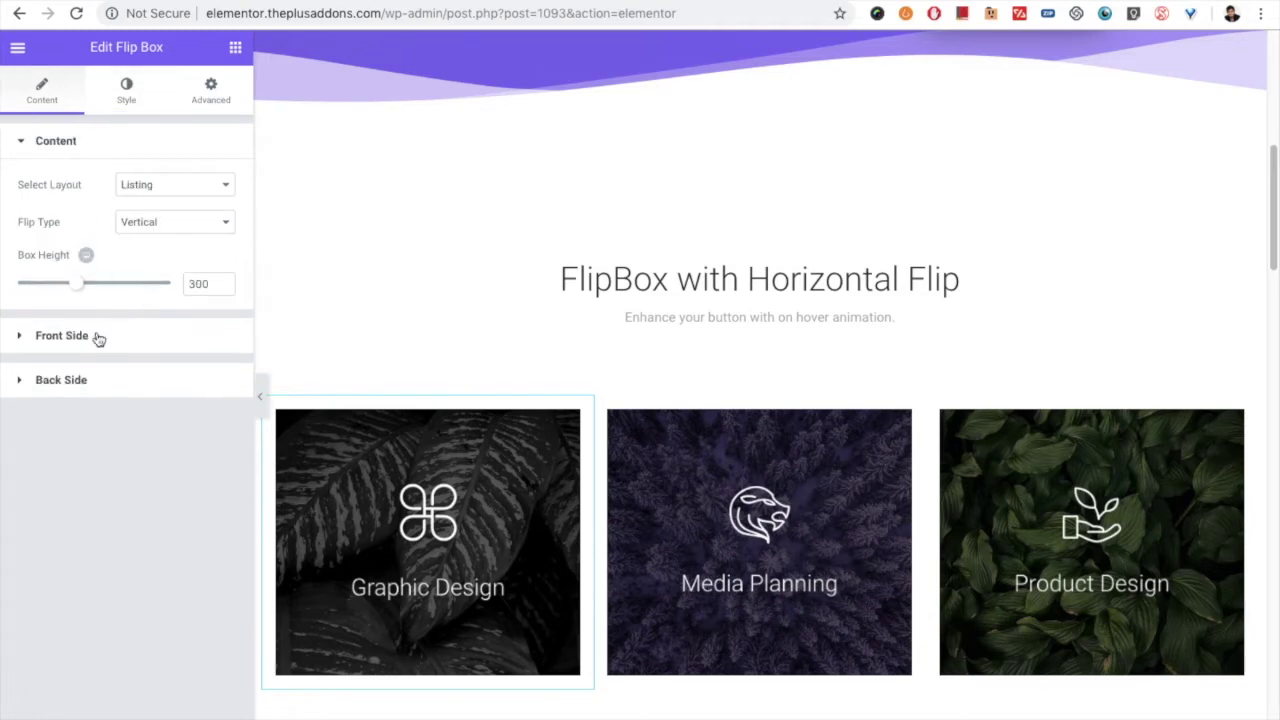
Switch the front graphic from SVG to a font Icon and browse the icon library
left_click(106, 343)
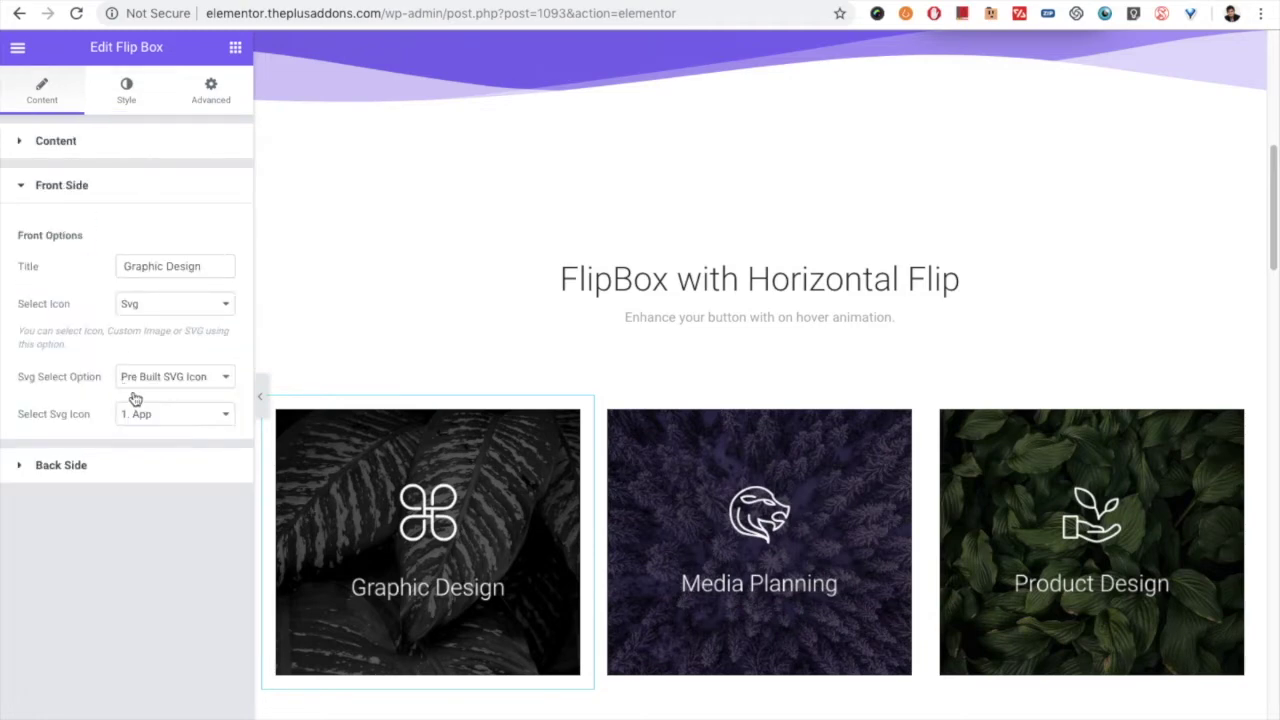
left_click(158, 312)
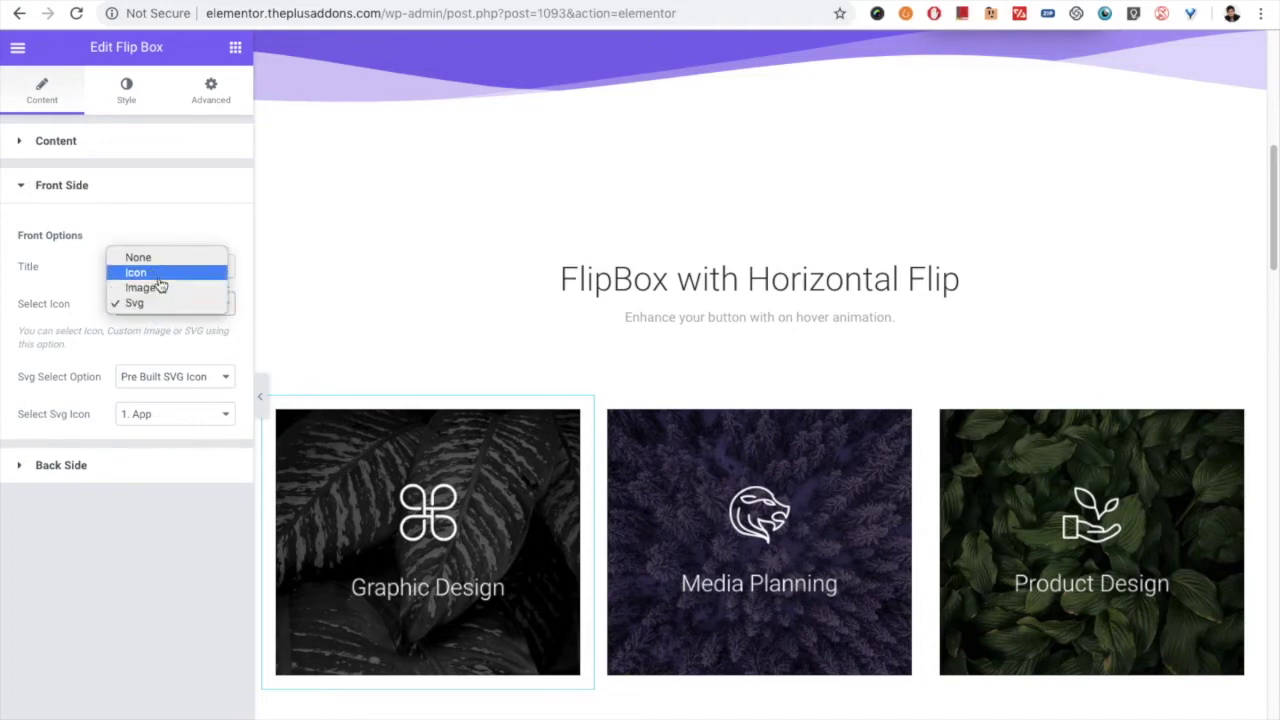
left_click(158, 274)
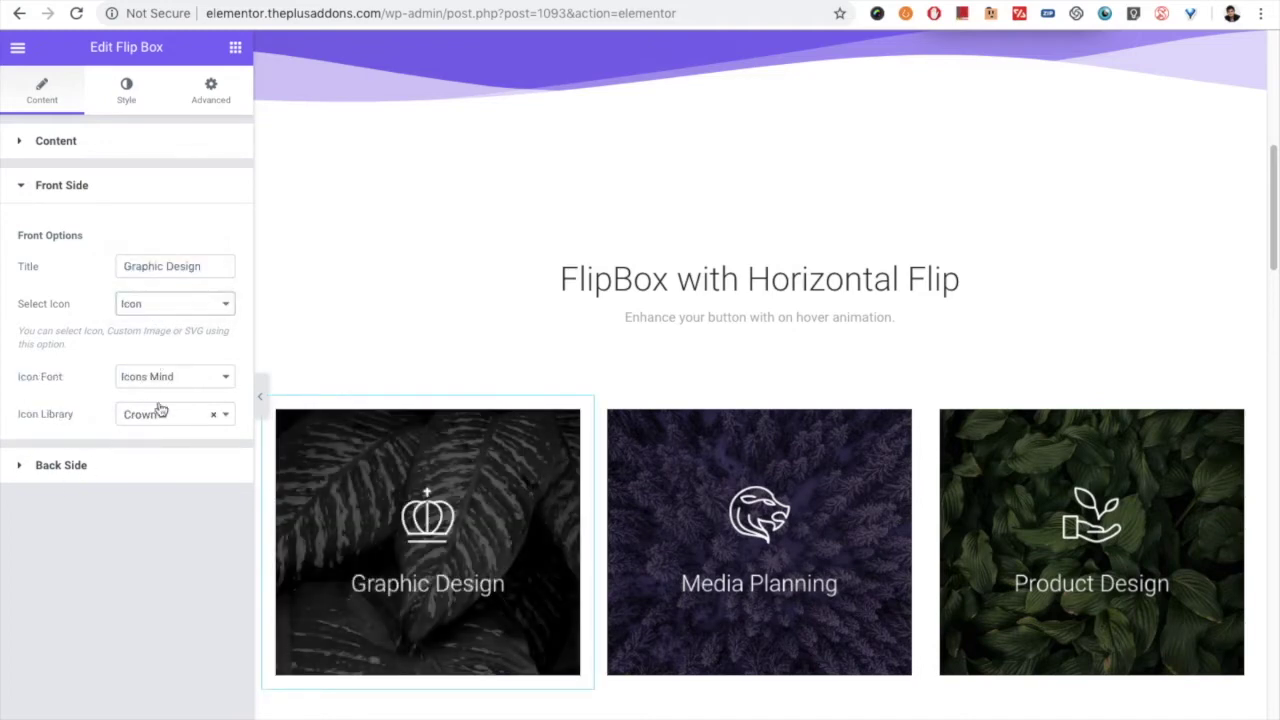
left_click(133, 376)
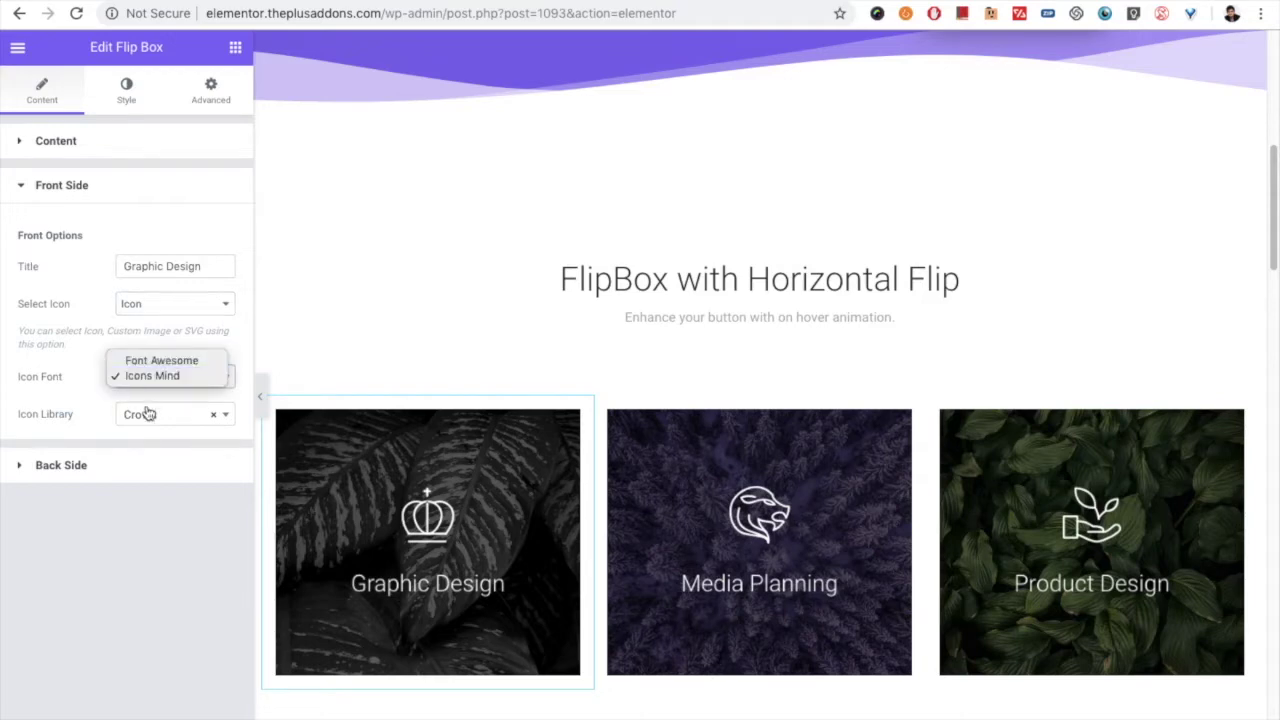
left_click(152, 418)
left_click(150, 414)
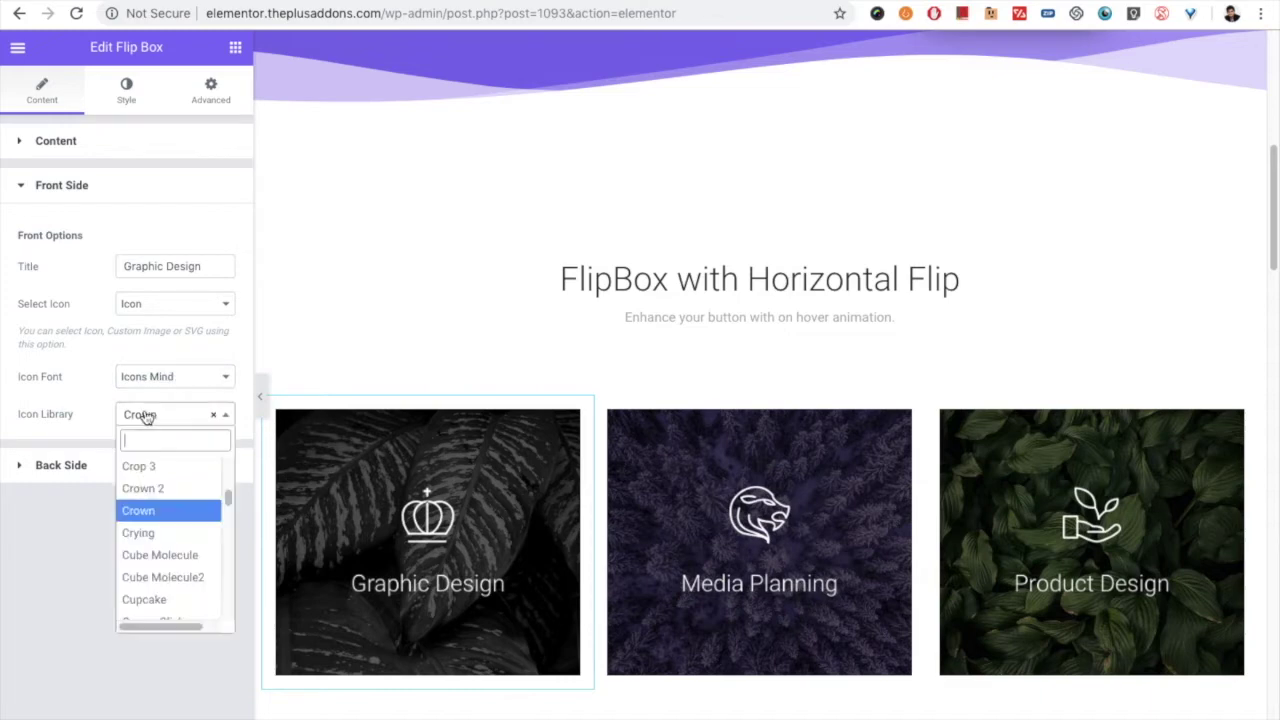
scroll(148, 512, "down", 3)
scroll(150, 510, "down", 2)
scroll(151, 505, "up", 6)
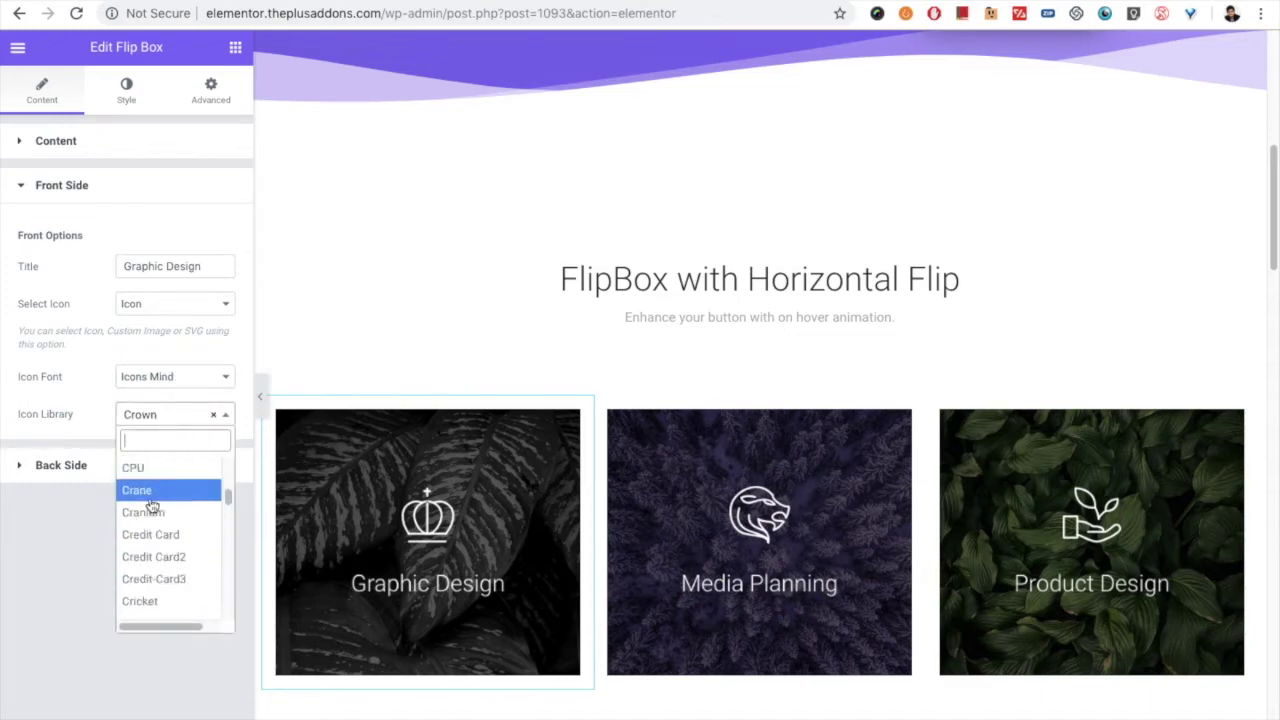
left_click(152, 428)
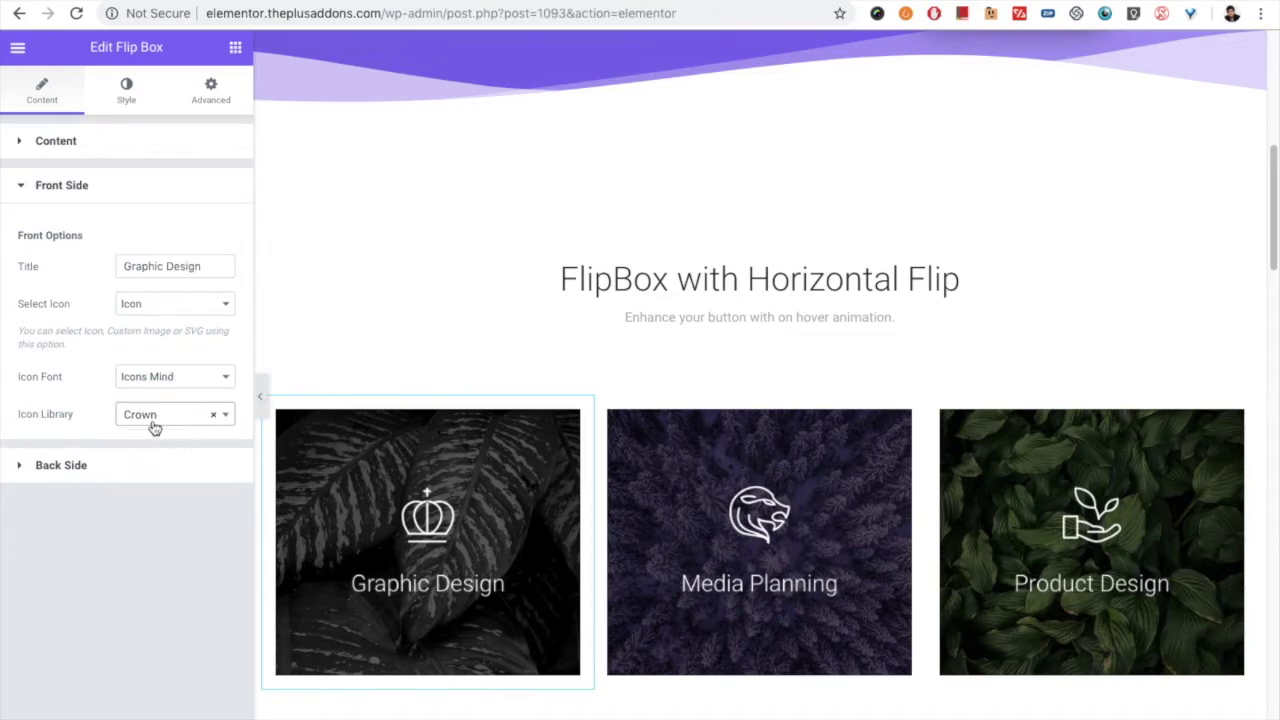
Set the icon font to Font Awesome and browse its icon library
left_click(148, 380)
left_click(148, 428)
left_click(149, 422)
scroll(145, 500, "down", 5)
scroll(145, 500, "up", 5)
Pick the Font Awesome commenting icon and expand the Back Side settings
left_click(145, 488)
left_click(82, 466)
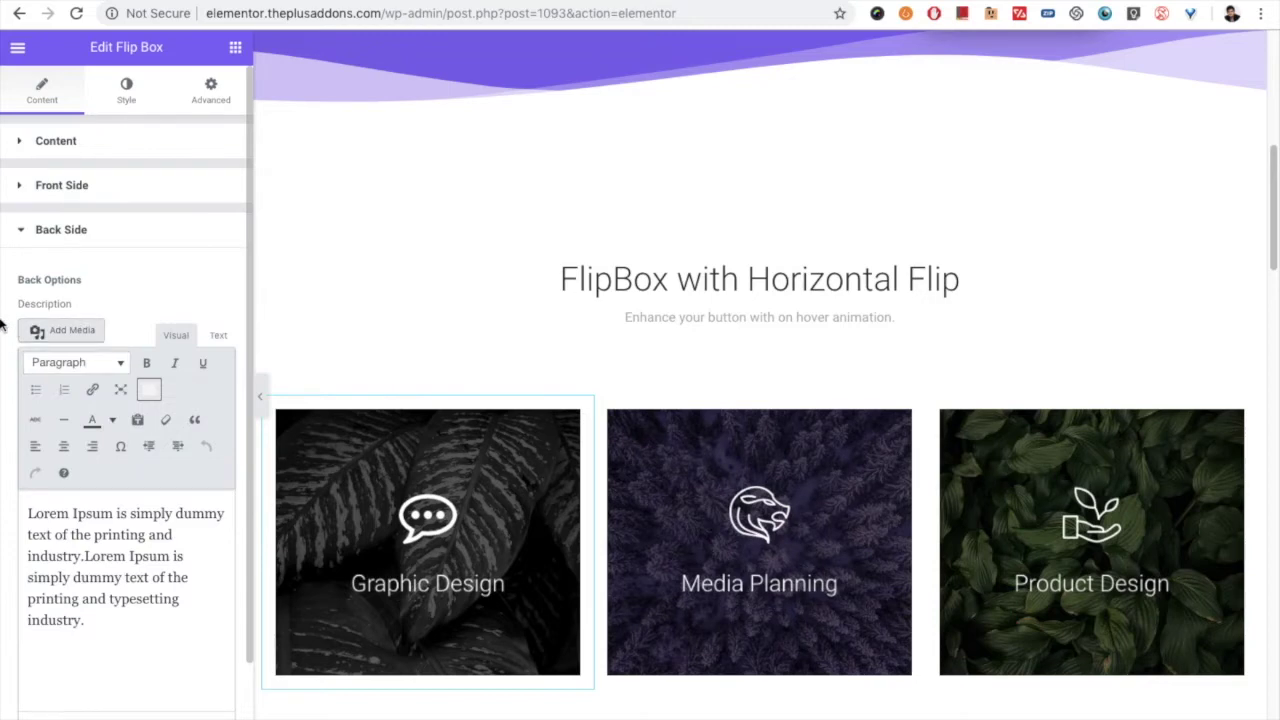
scroll(2, 325, "down", 2)
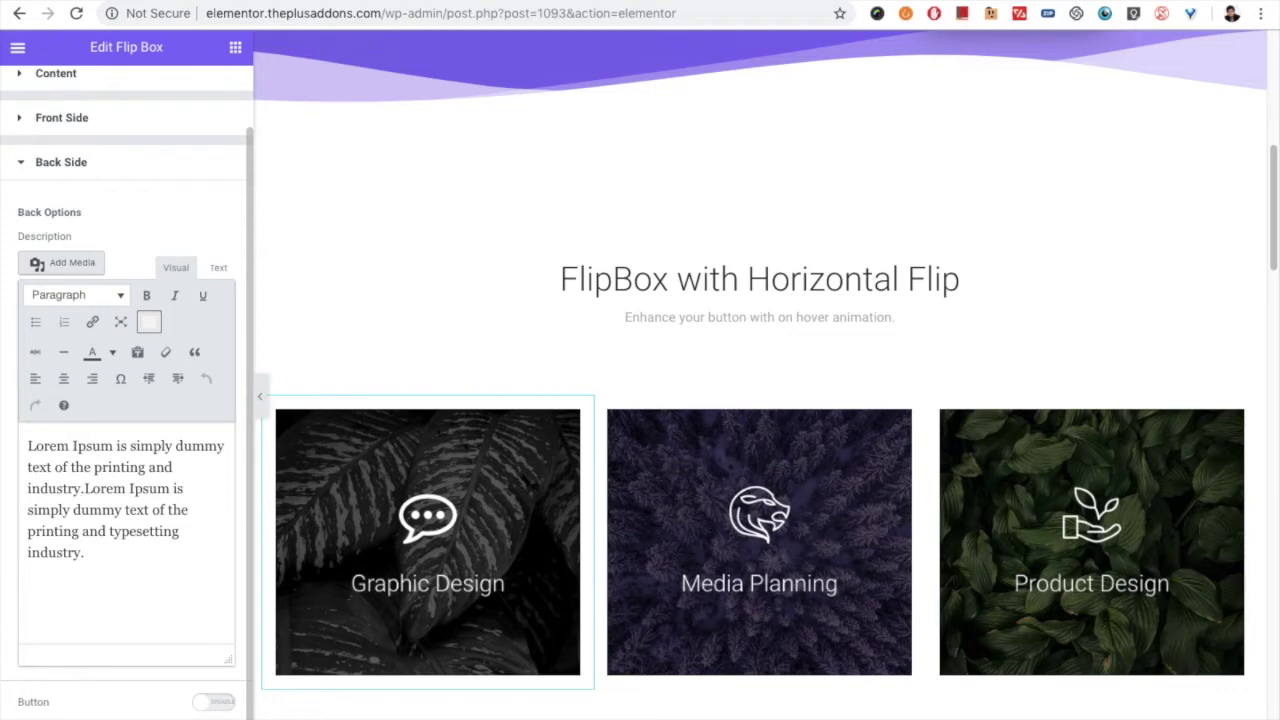
Turn on the back-side Read More button, keeping Button Style 2
left_click(213, 701)
scroll(4, 580, "down", 5)
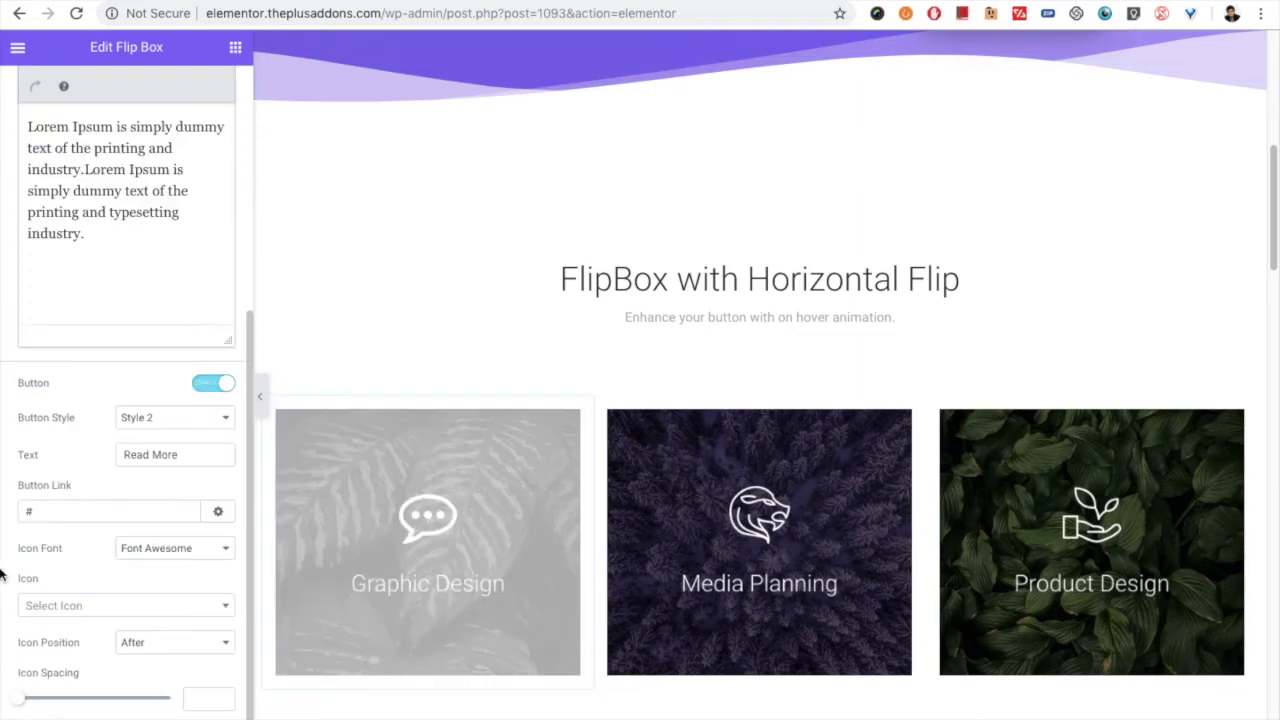
left_click(147, 418)
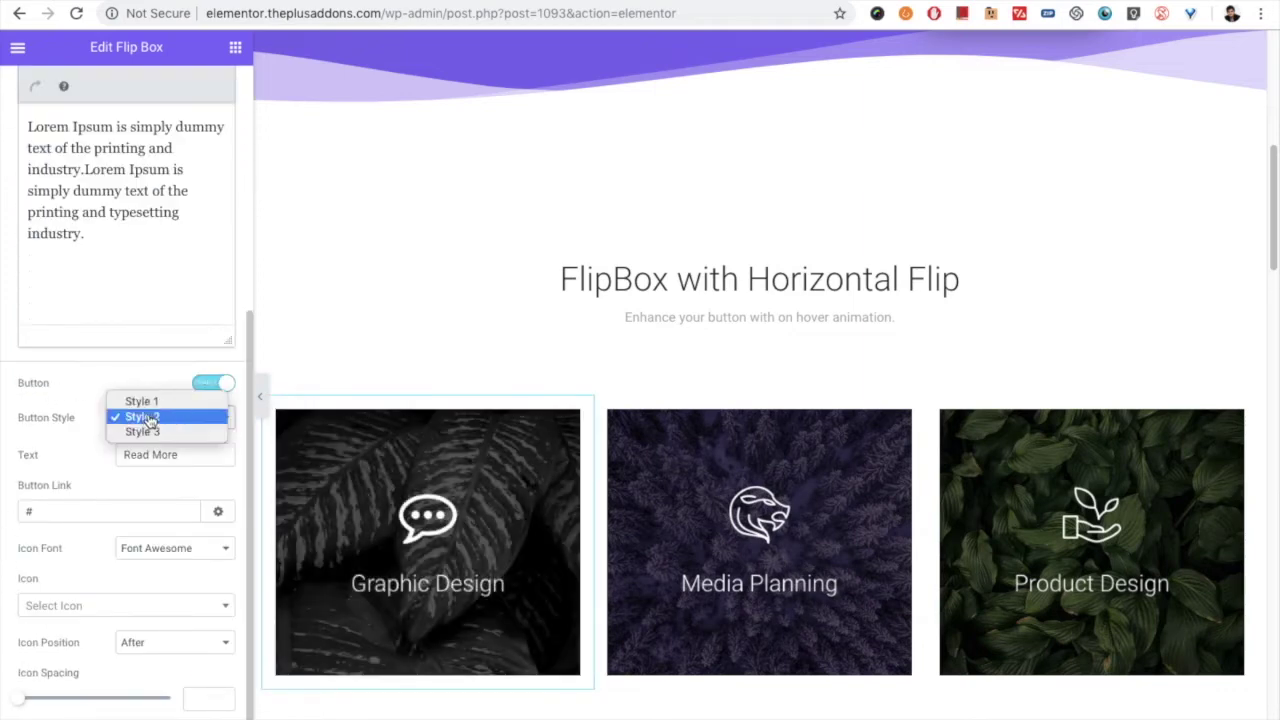
left_click(157, 418)
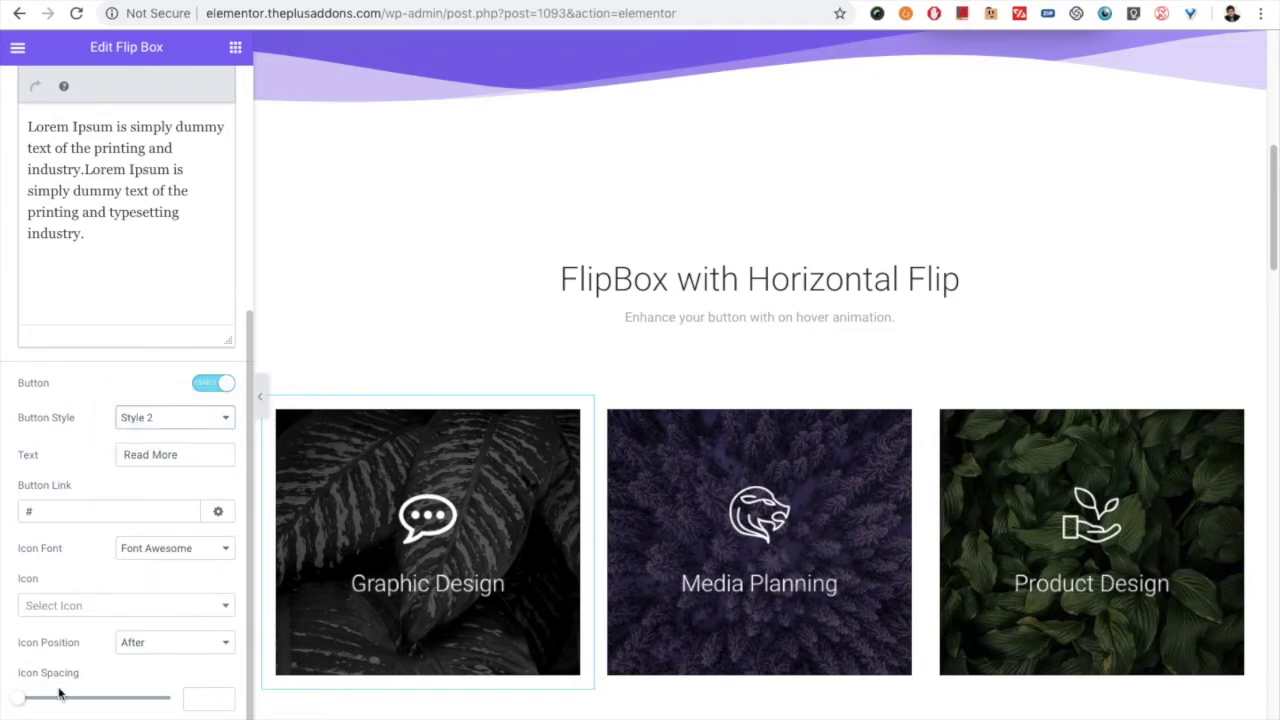
mouse_move(423, 580)
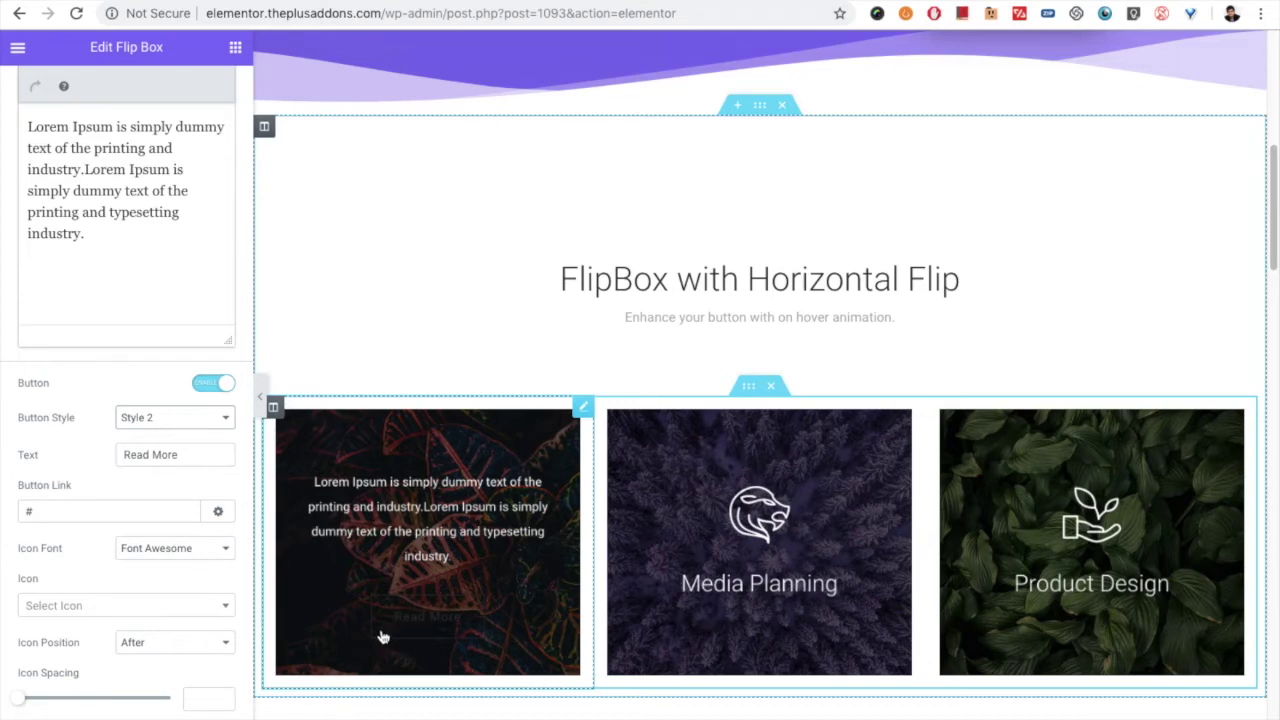
scroll(75, 465, "up", 4)
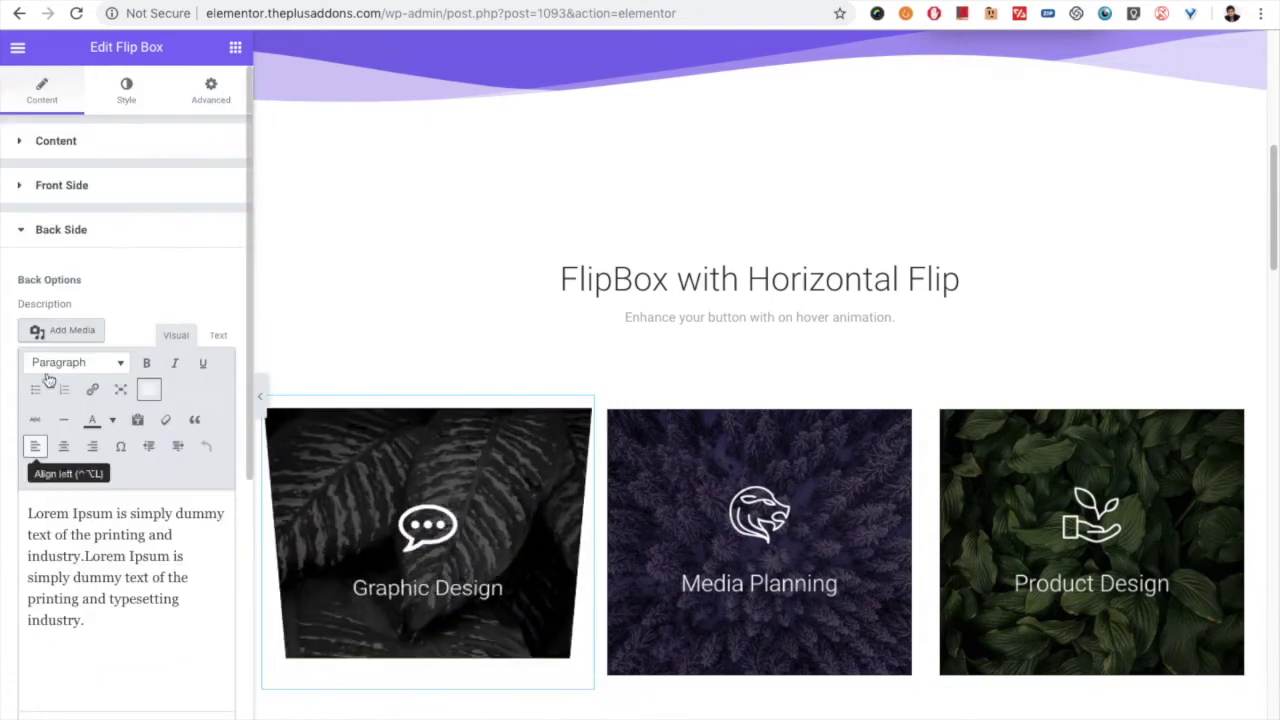
Collapse the Front Icon styling and expand the Back Button style section
left_click(126, 90)
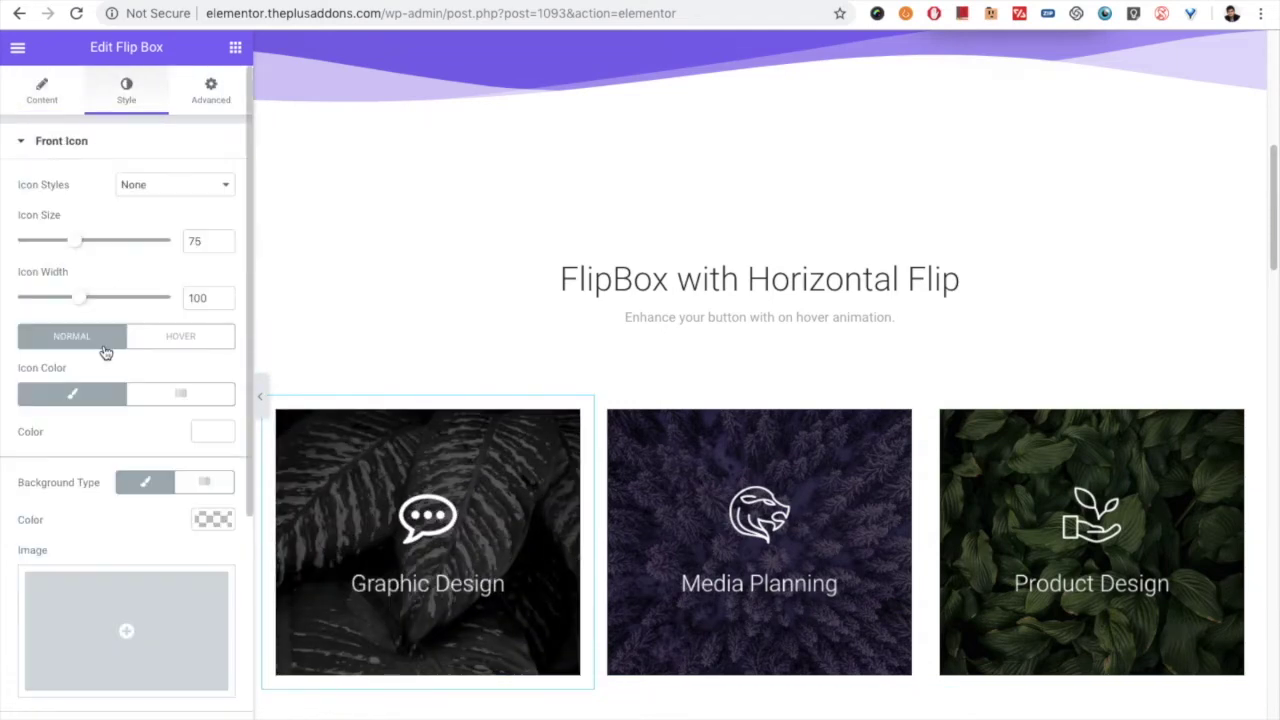
left_click(85, 148)
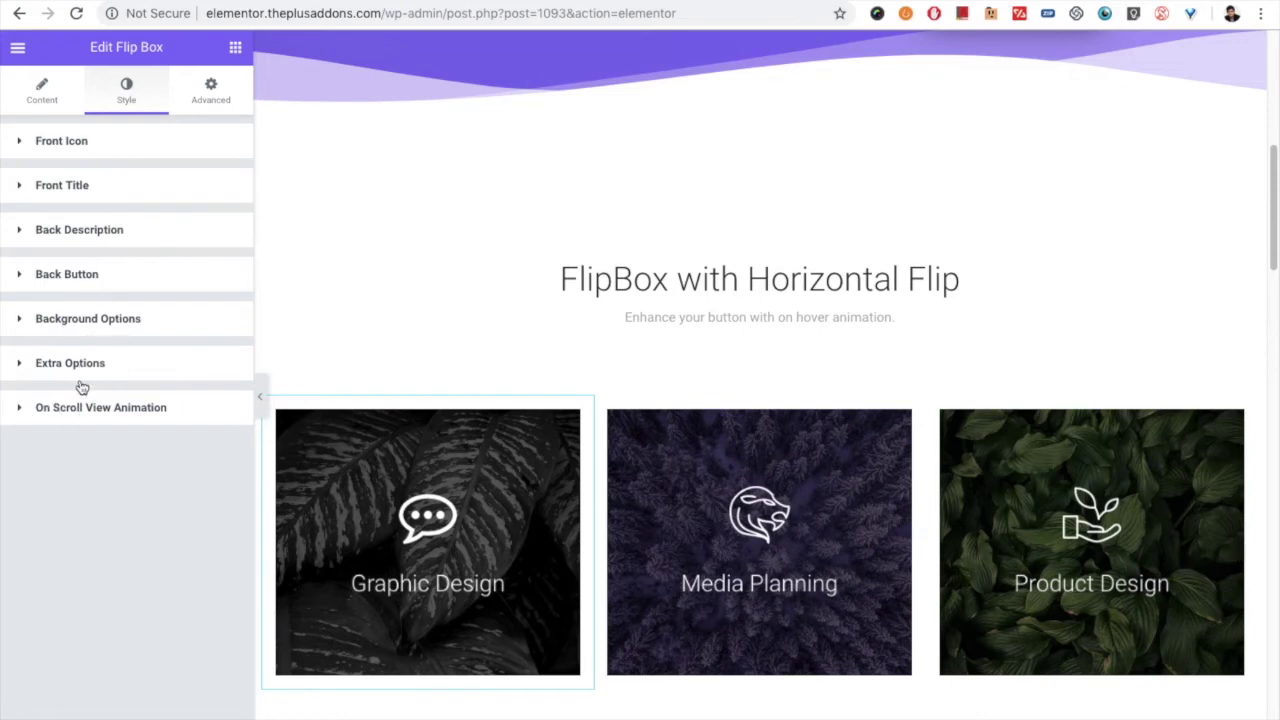
left_click(90, 284)
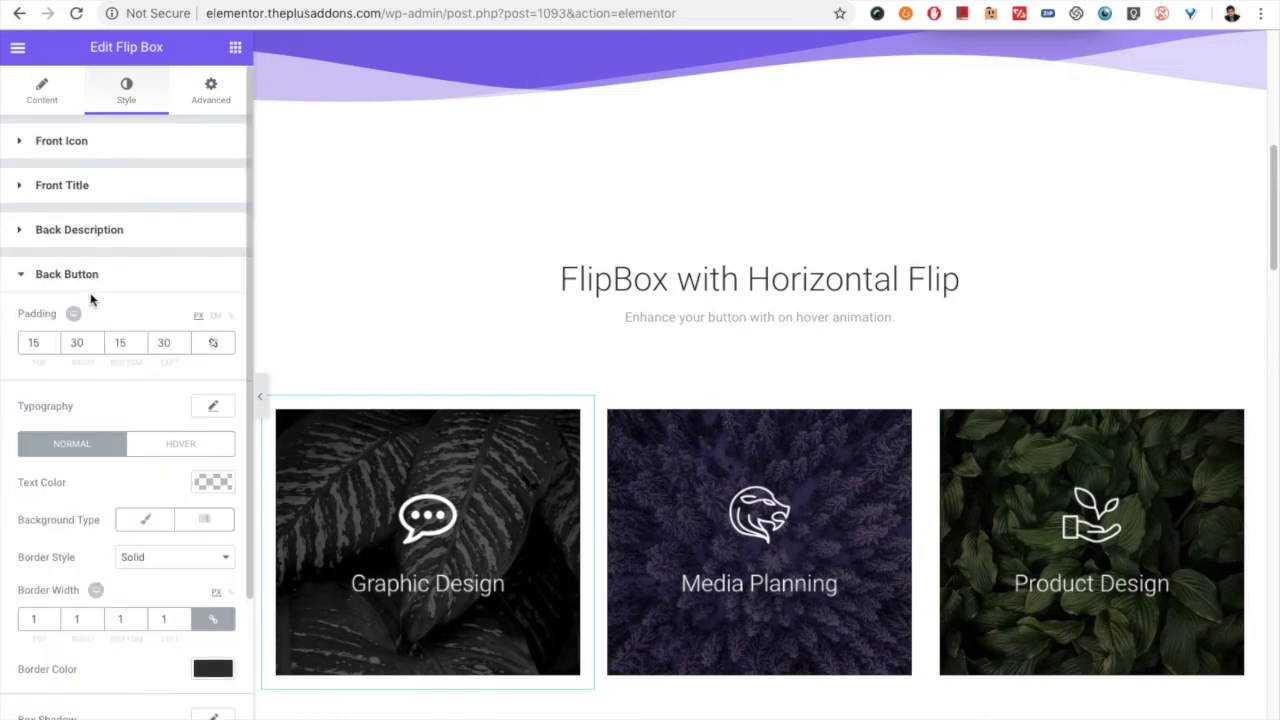
scroll(5, 405, "down", 1)
scroll(3, 394, "down", 2)
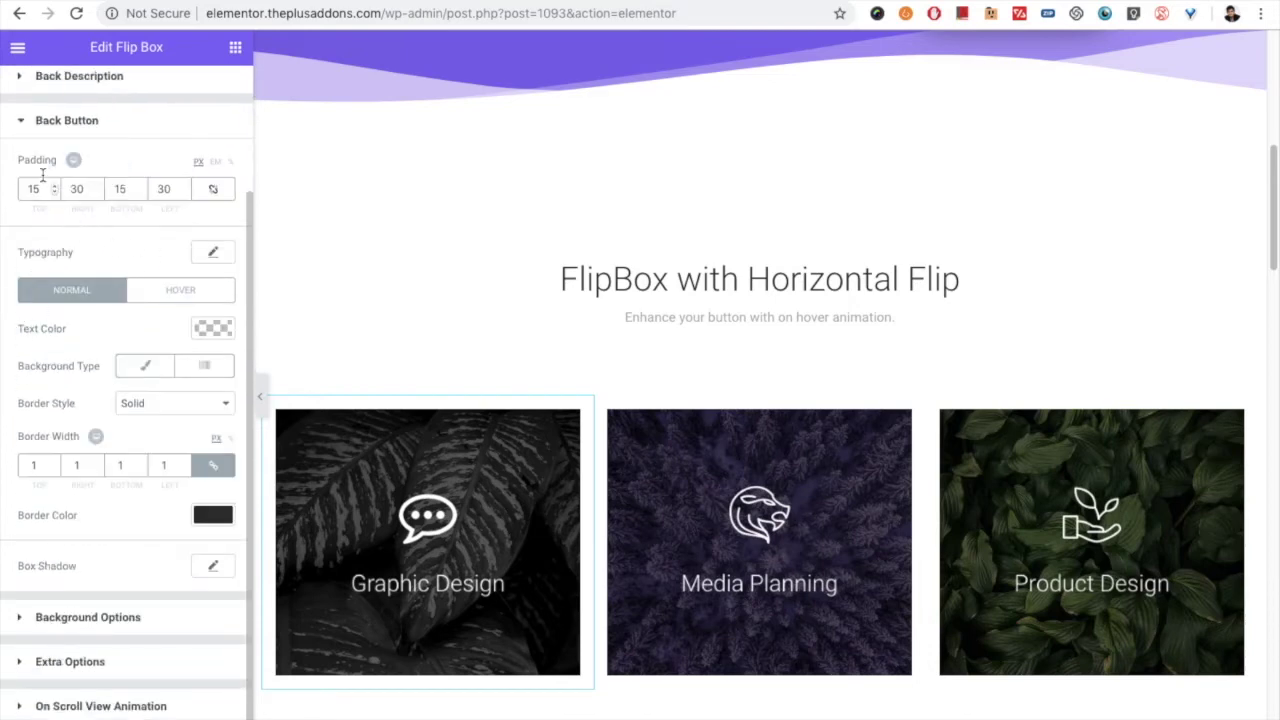
left_click(212, 254)
left_click(214, 253)
Give the back button white text and a light green solid background
left_click(211, 331)
left_click_drag(50, 393, 6, 337)
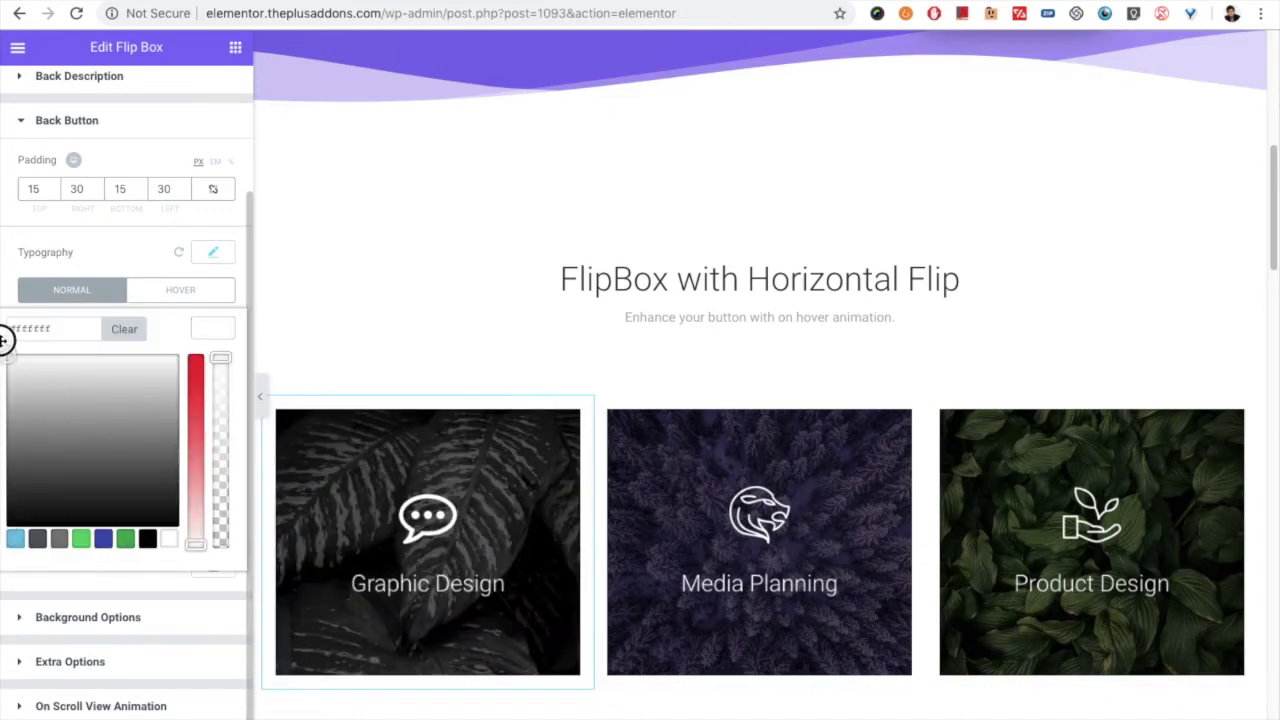
left_click(207, 328)
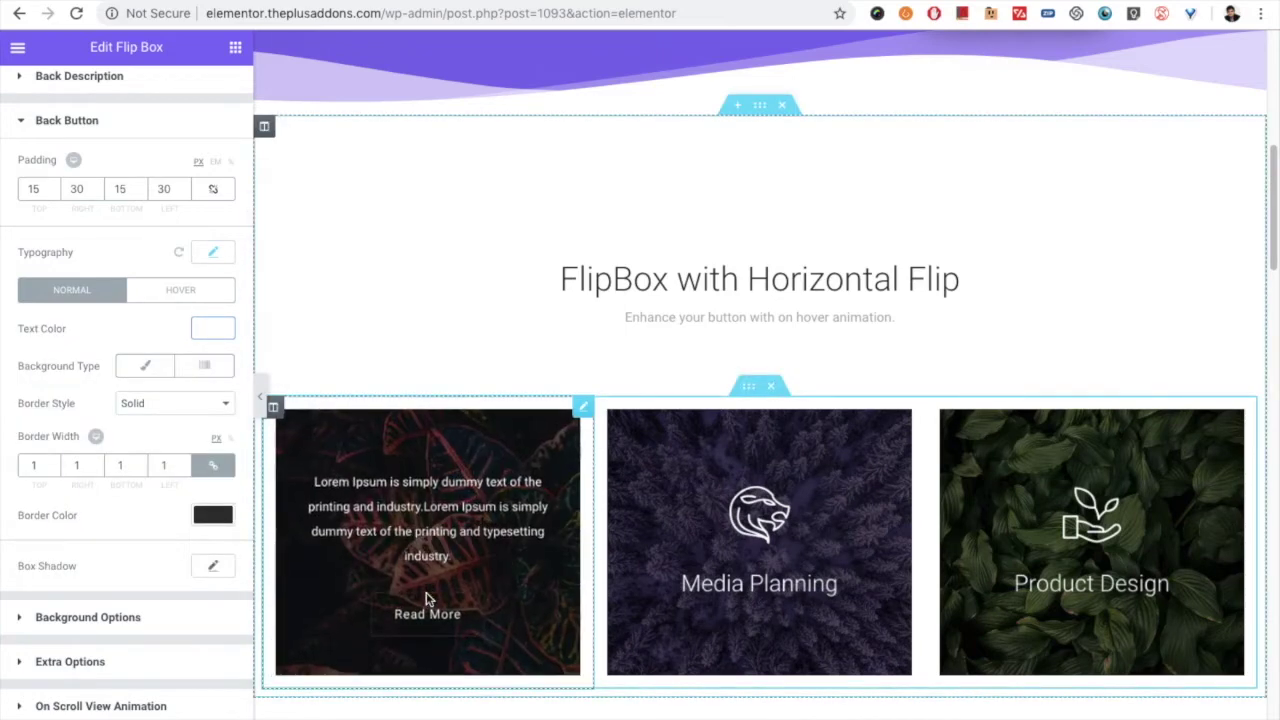
left_click(141, 367)
left_click(212, 404)
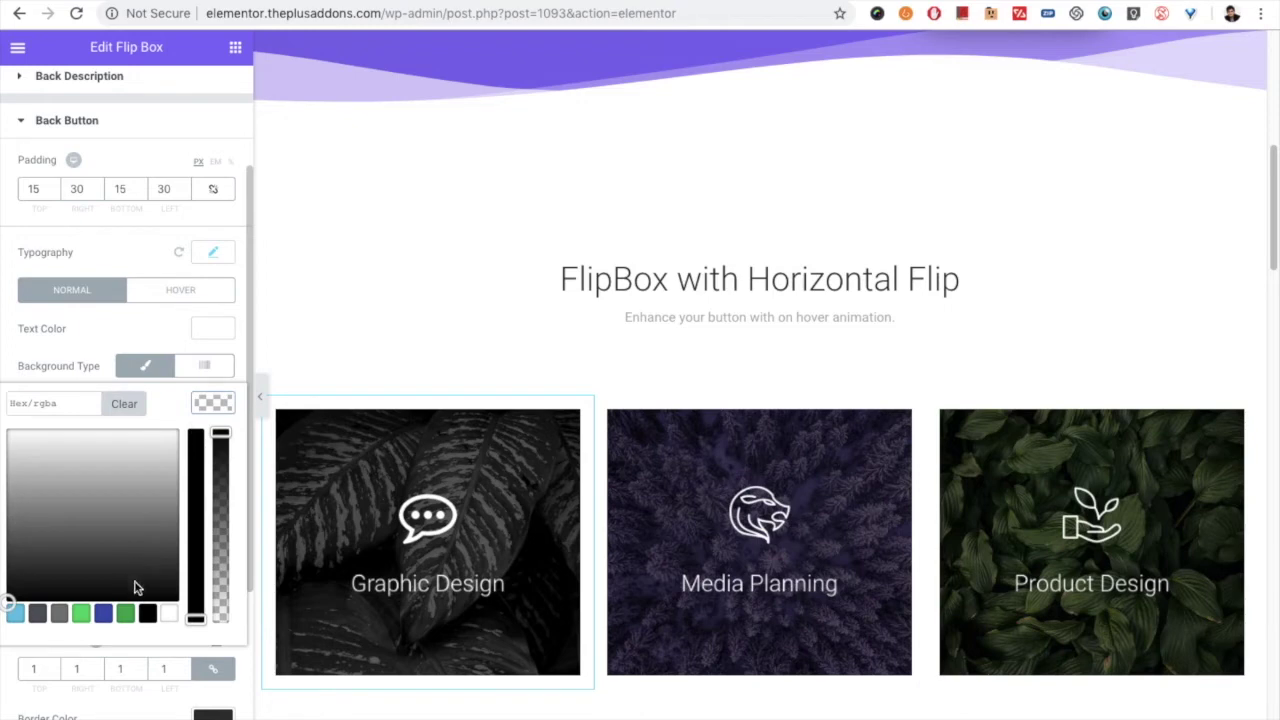
left_click(148, 614)
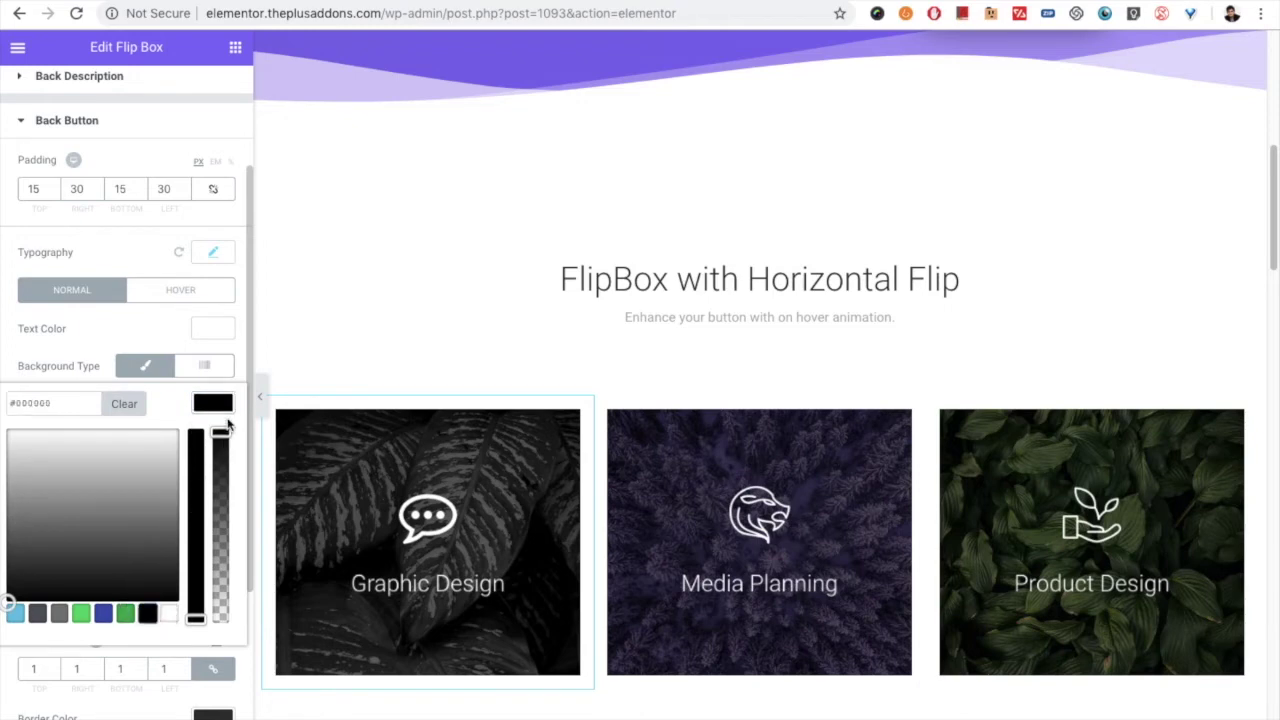
left_click(82, 614)
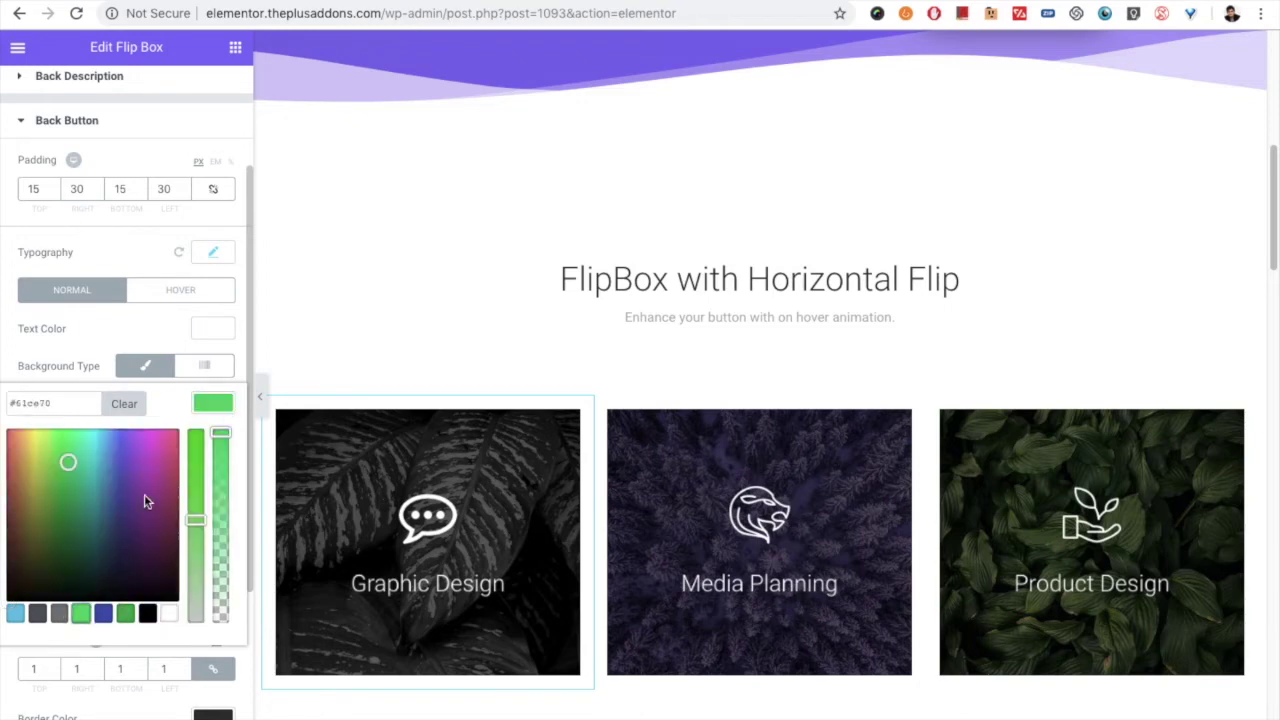
left_click(371, 557)
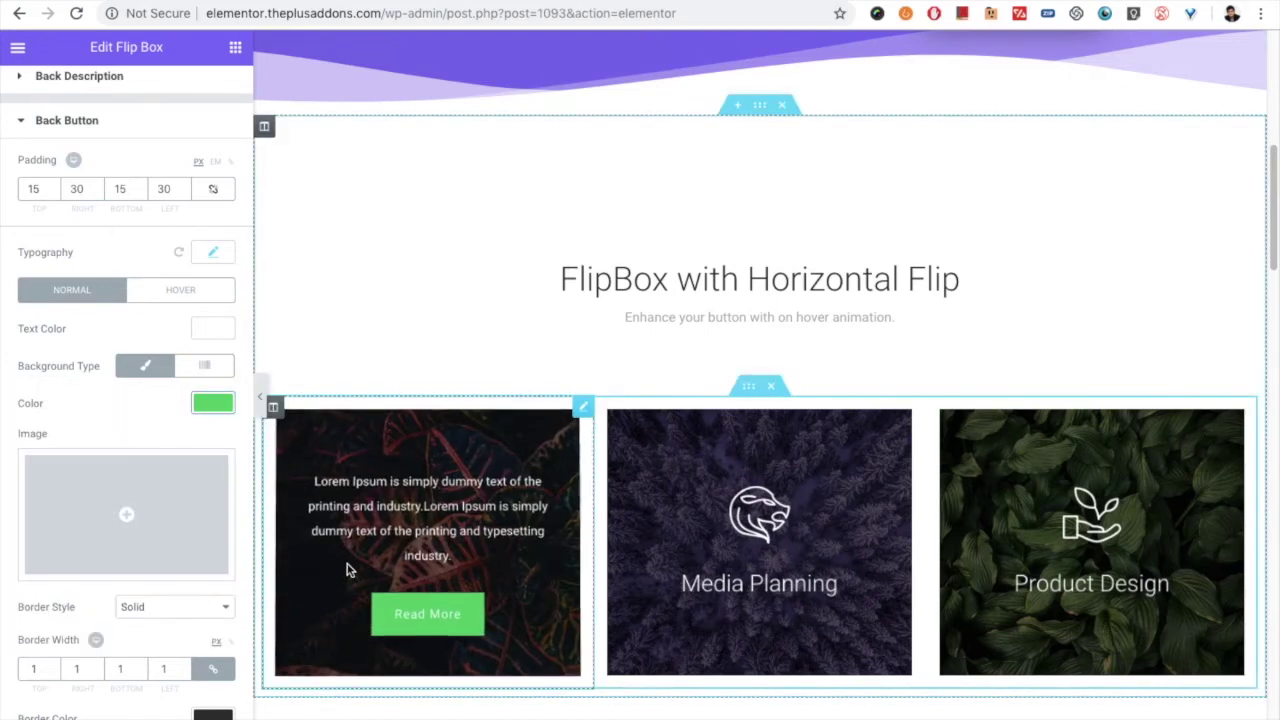
Set the button's top border width to 5 with Solid style and review its shadow
scroll(94, 520, "down", 2)
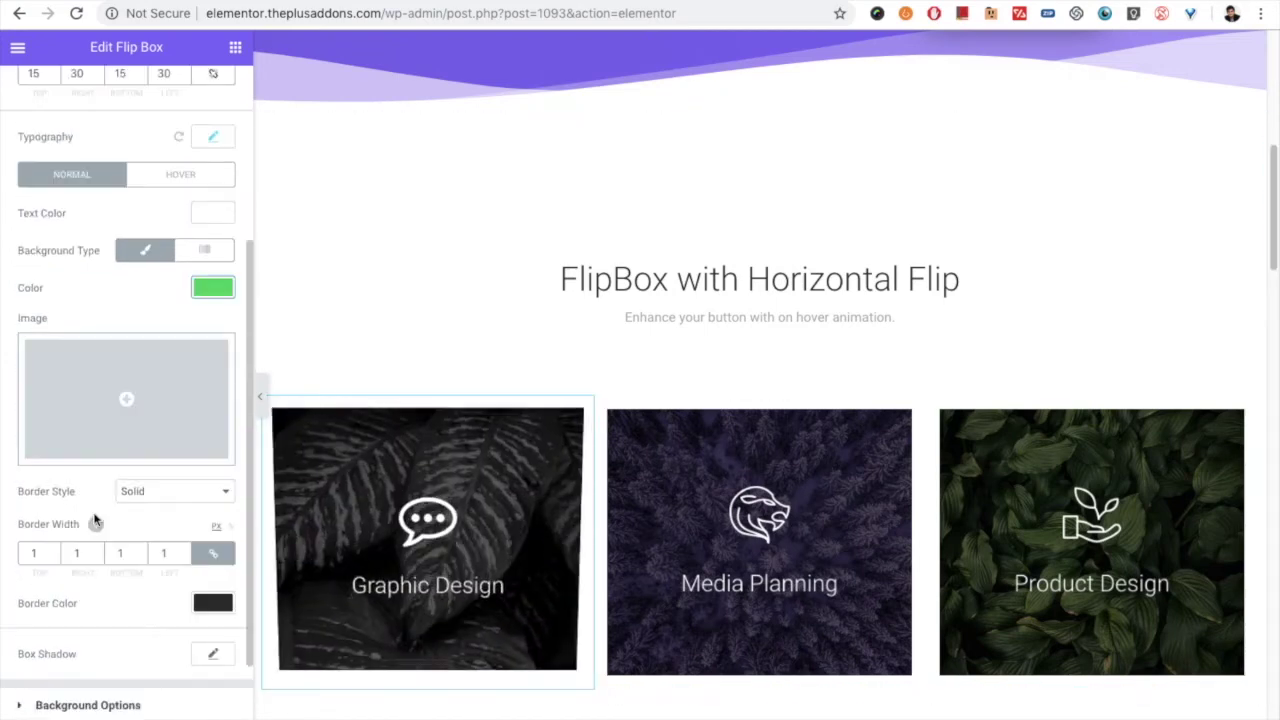
double_click(33, 483)
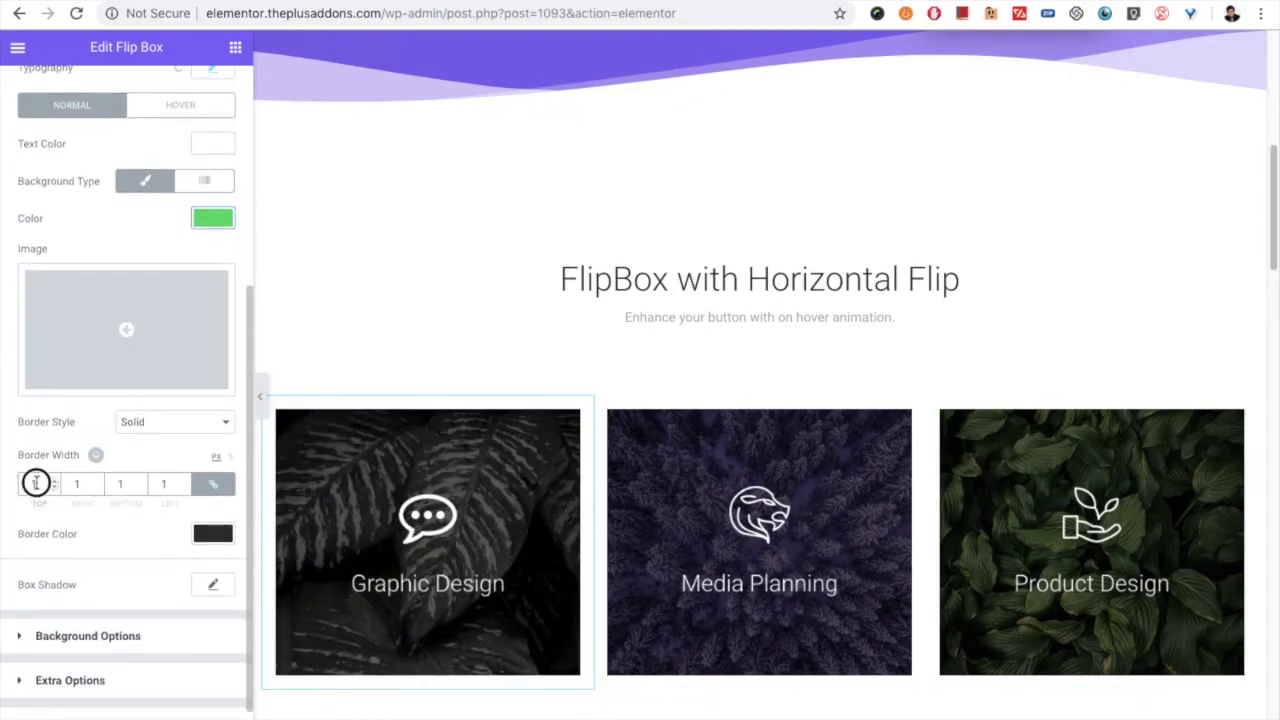
type("5")
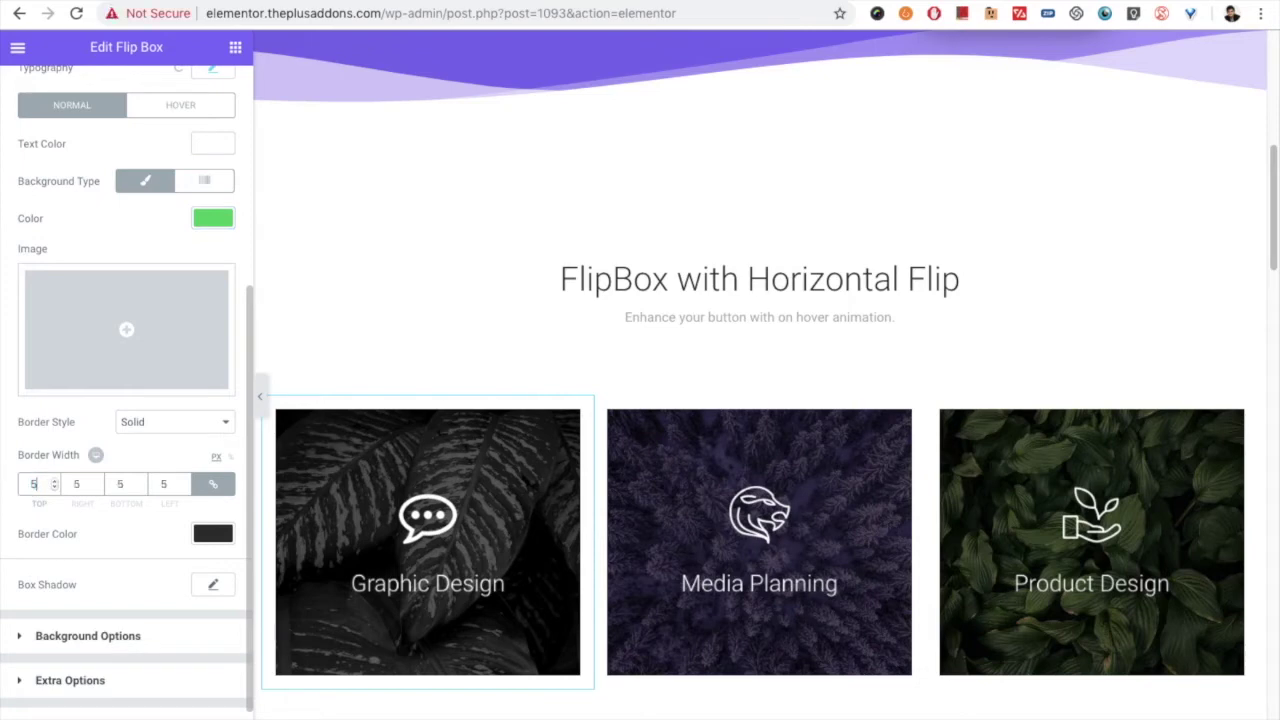
left_click(153, 424)
left_click(153, 424)
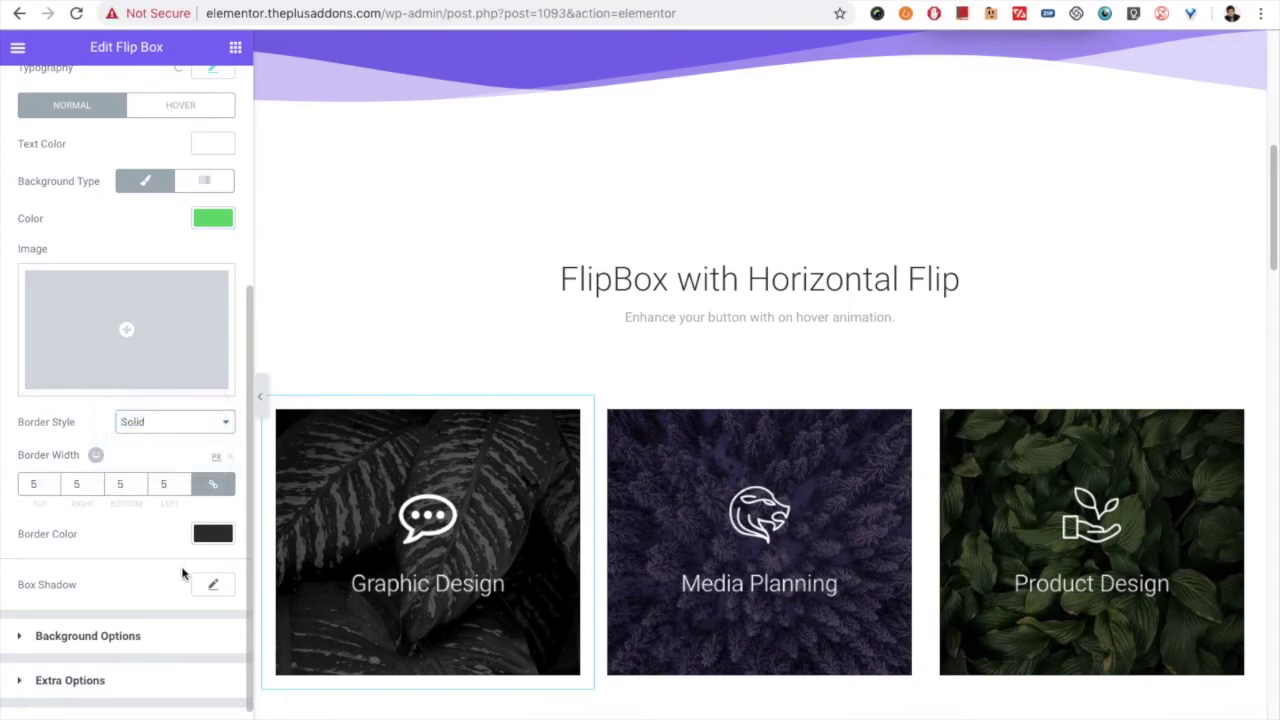
left_click(213, 584)
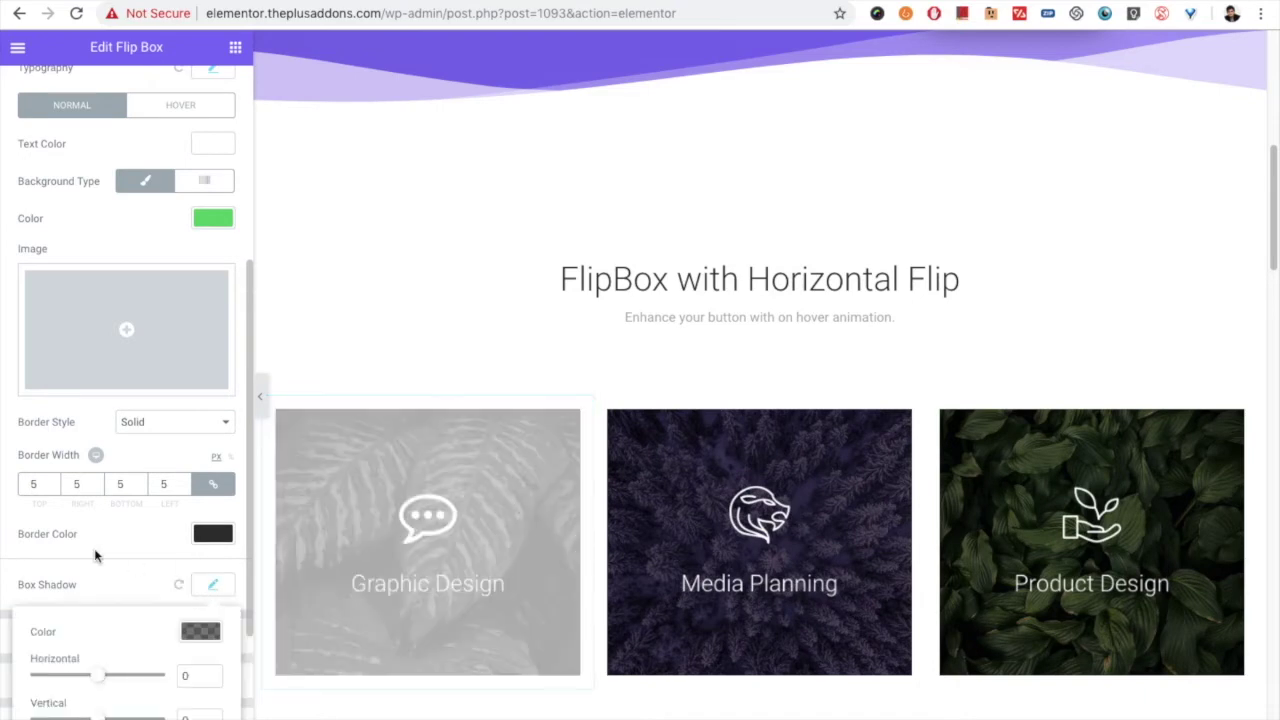
scroll(100, 560, "down", 1)
scroll(107, 572, "down", 3)
mouse_move(423, 557)
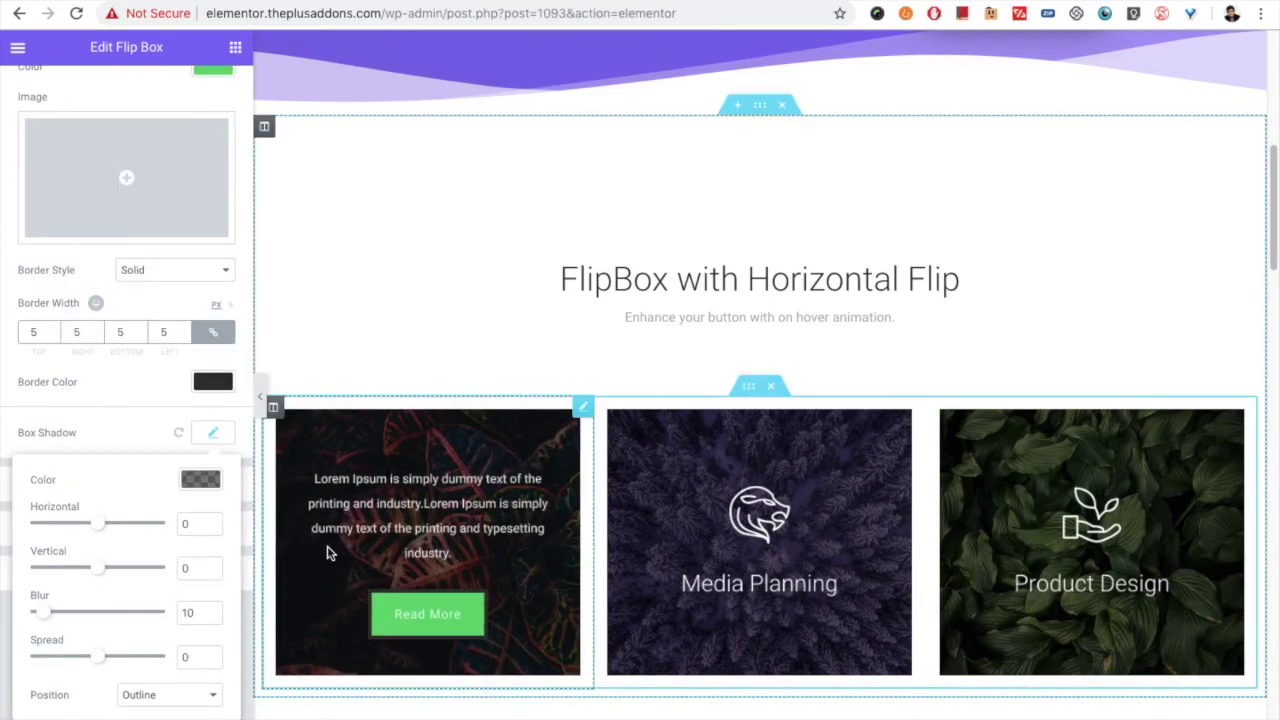
scroll(121, 343, "up", 5)
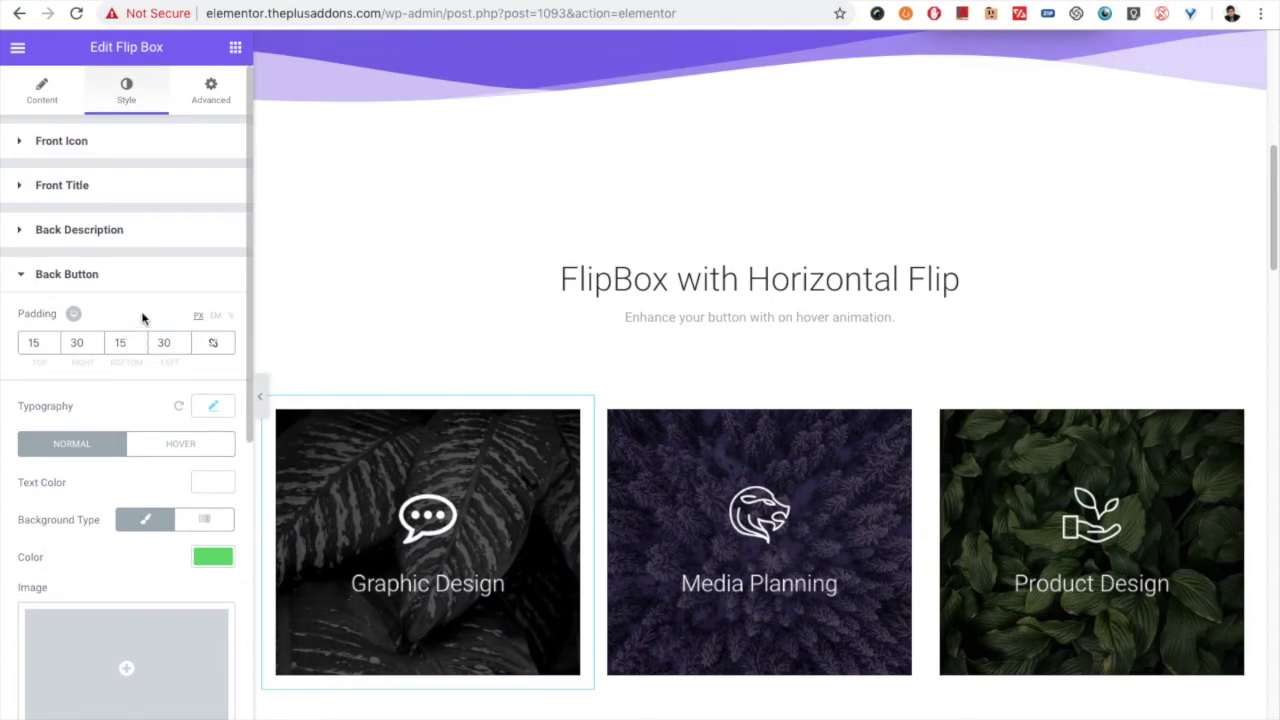
Make the button's hover text colour grey #757575 and collapse Back Button
left_click(168, 444)
scroll(80, 513, "down", 1)
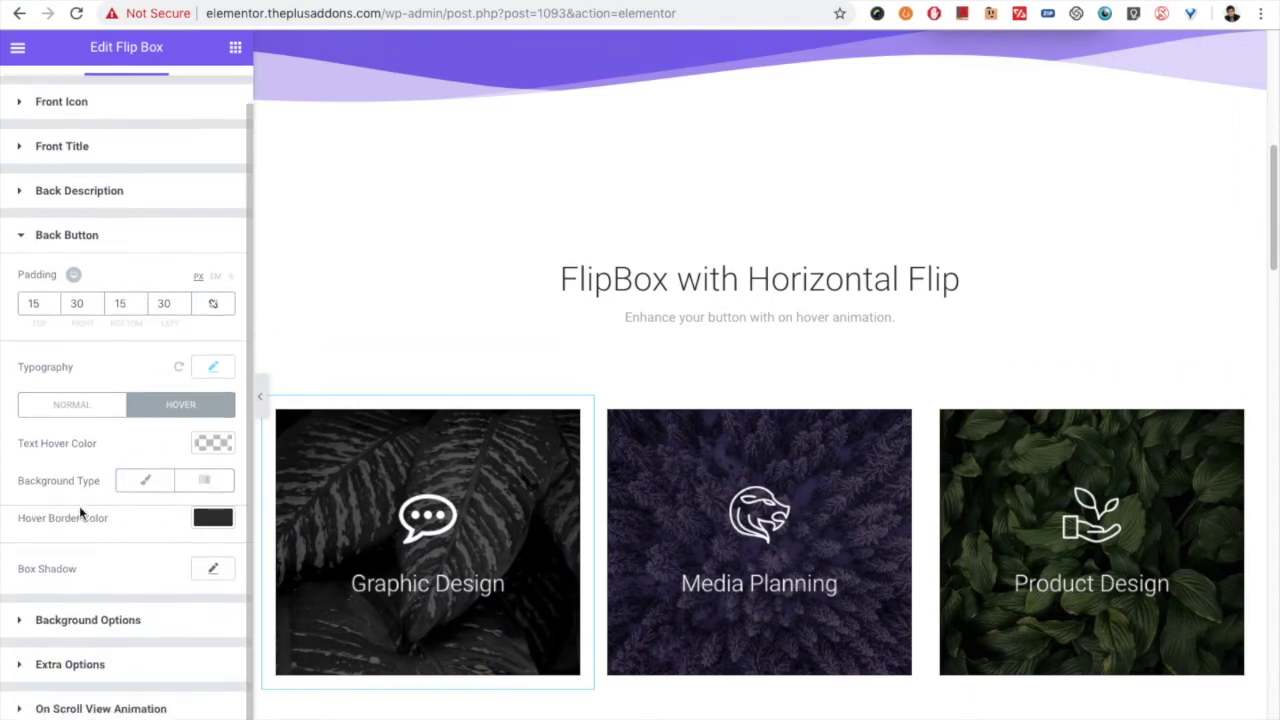
left_click(210, 443)
mouse_move(101, 580)
left_mouse_down()
mouse_move(23, 526)
mouse_move(5, 562)
left_mouse_up()
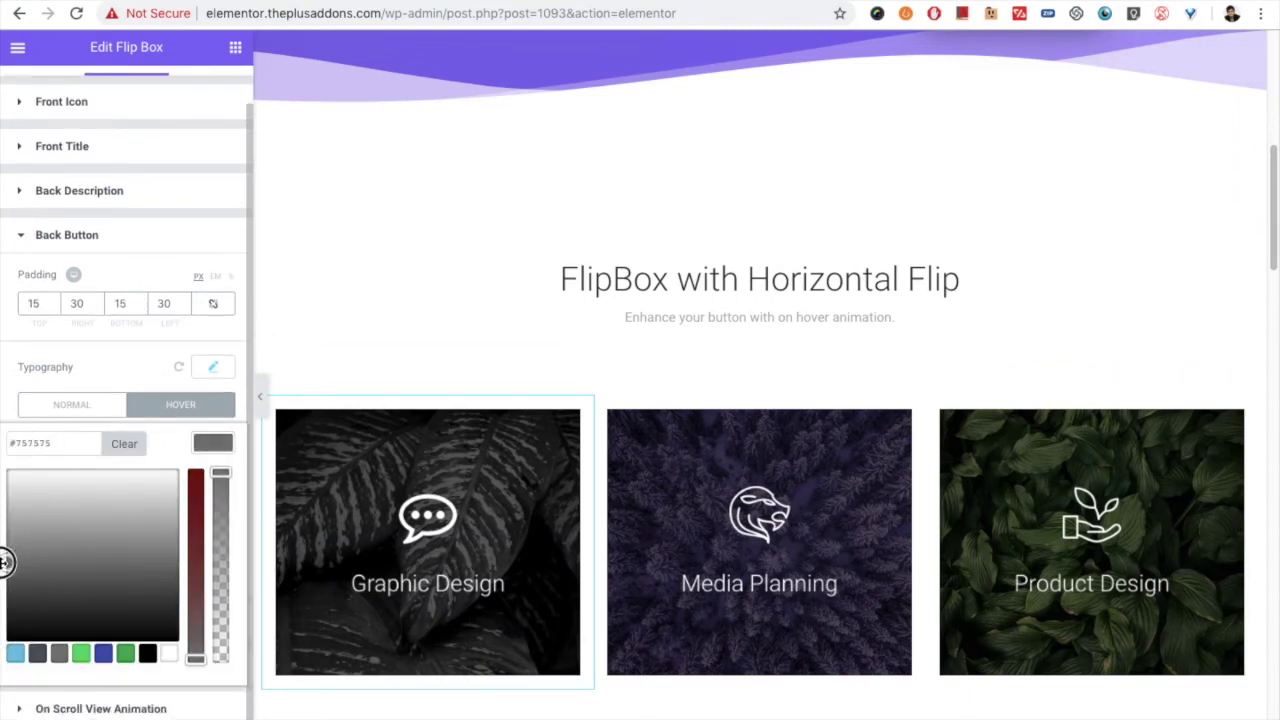
left_click(210, 443)
mouse_move(349, 557)
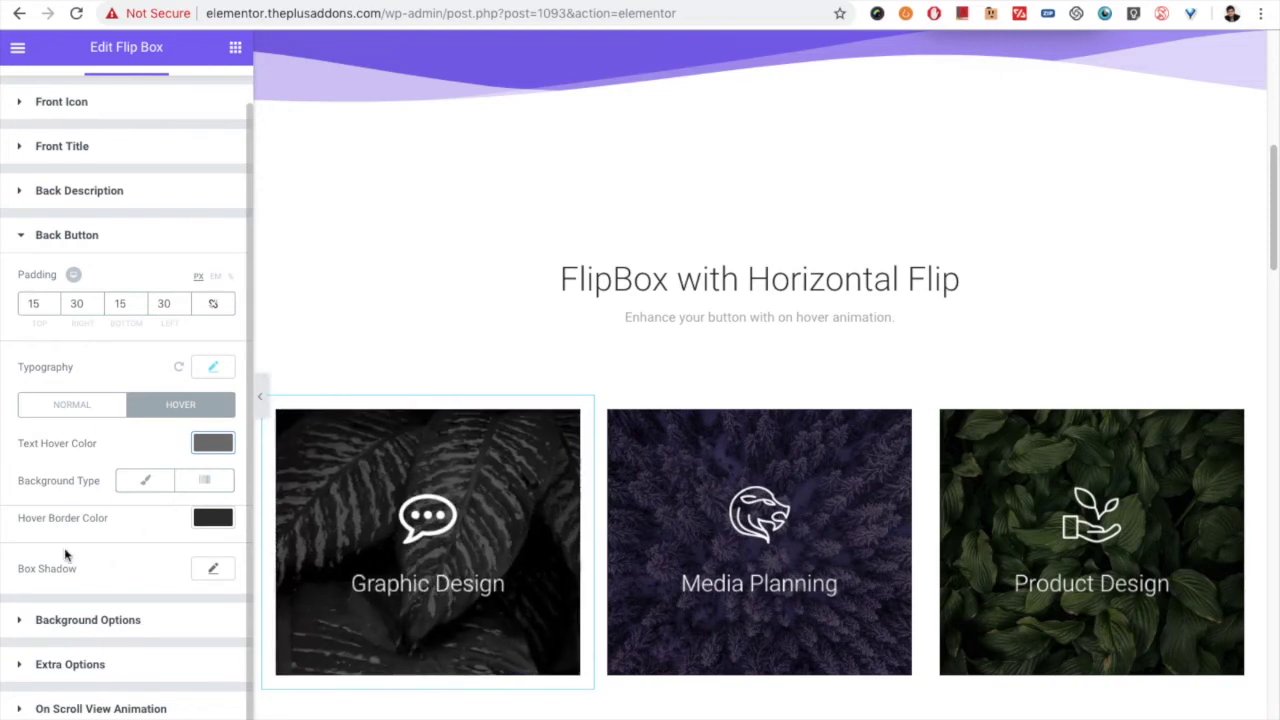
left_click(110, 242)
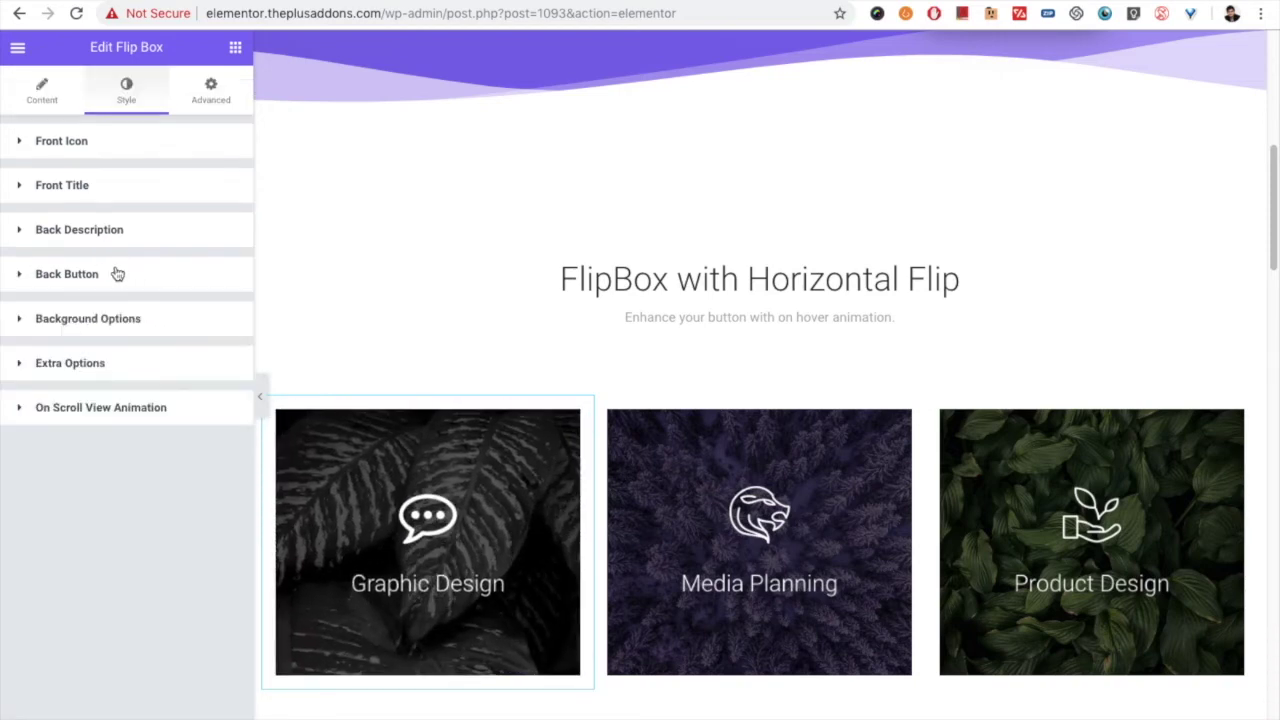
Set the front icon's Icon Styles to Square and review its Normal and Hover colours
left_click(90, 150)
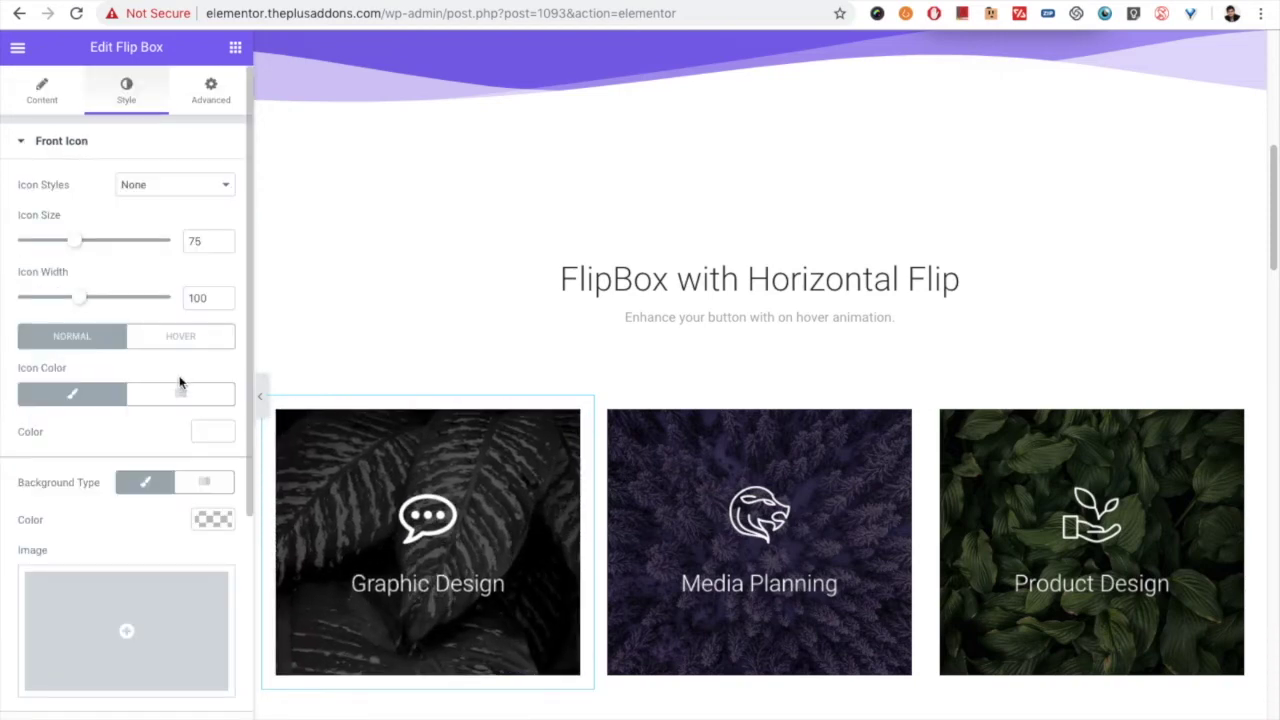
left_click(138, 193)
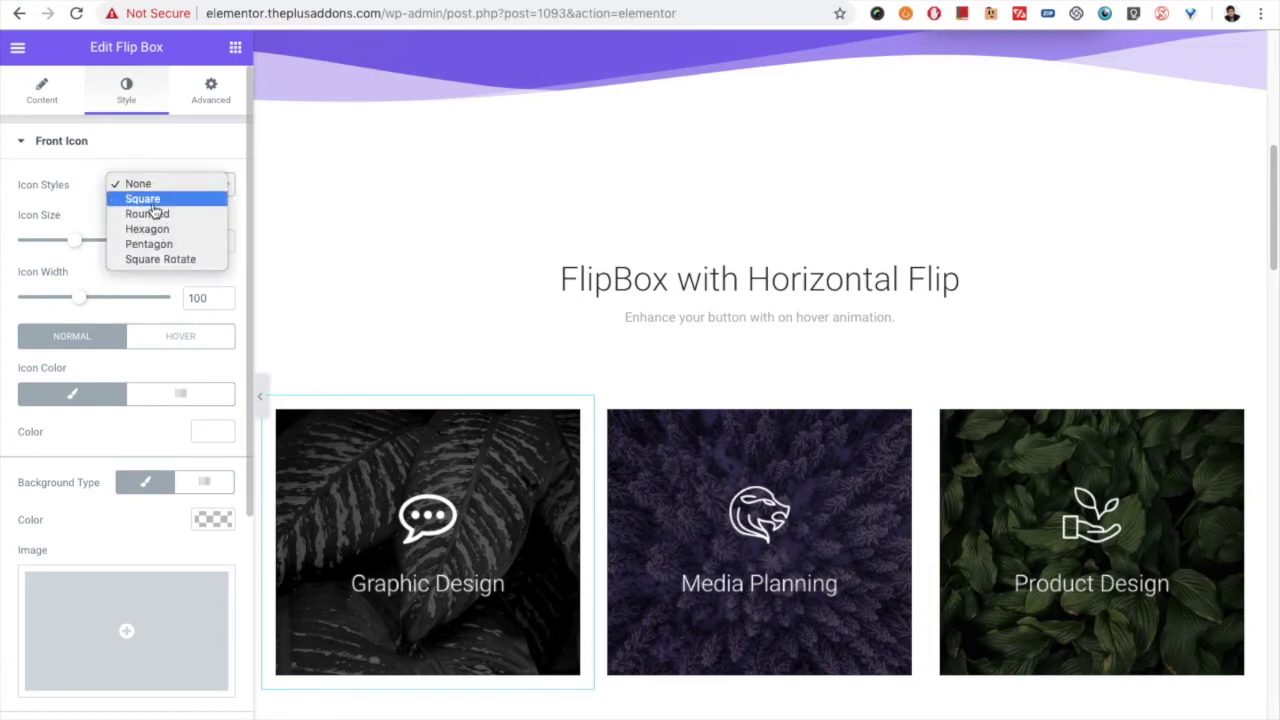
left_click(150, 200)
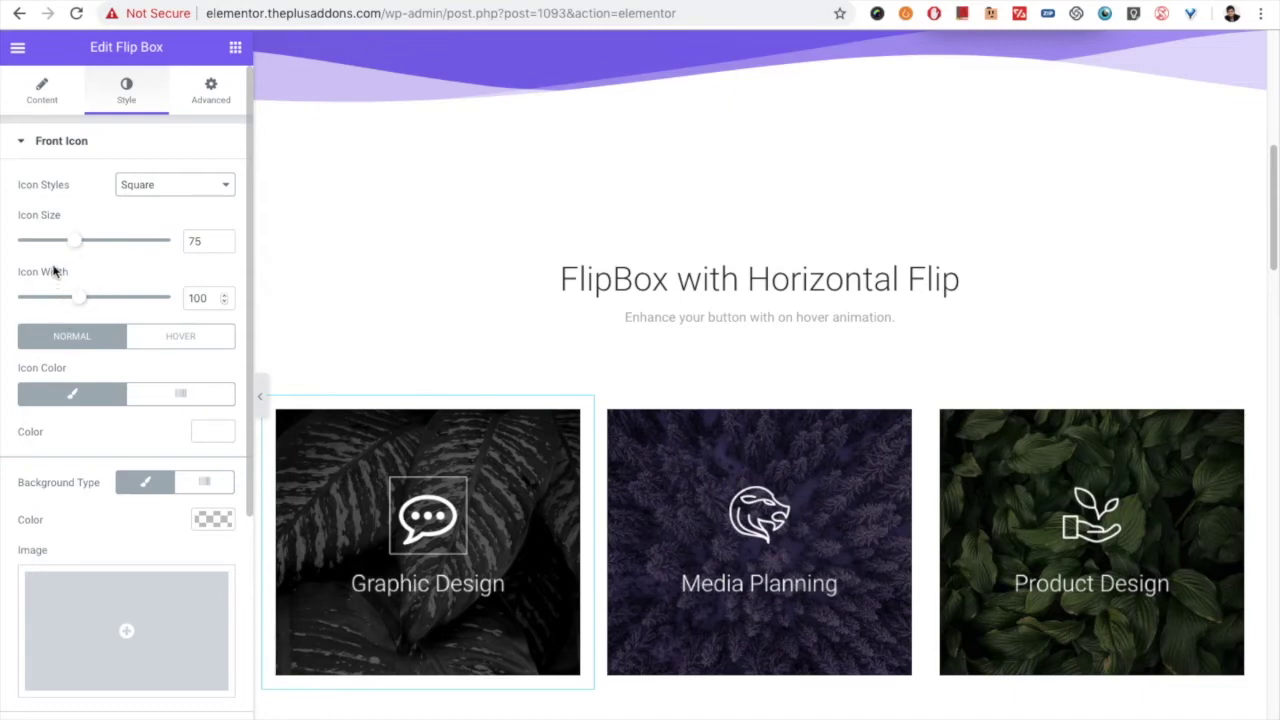
left_click(142, 193)
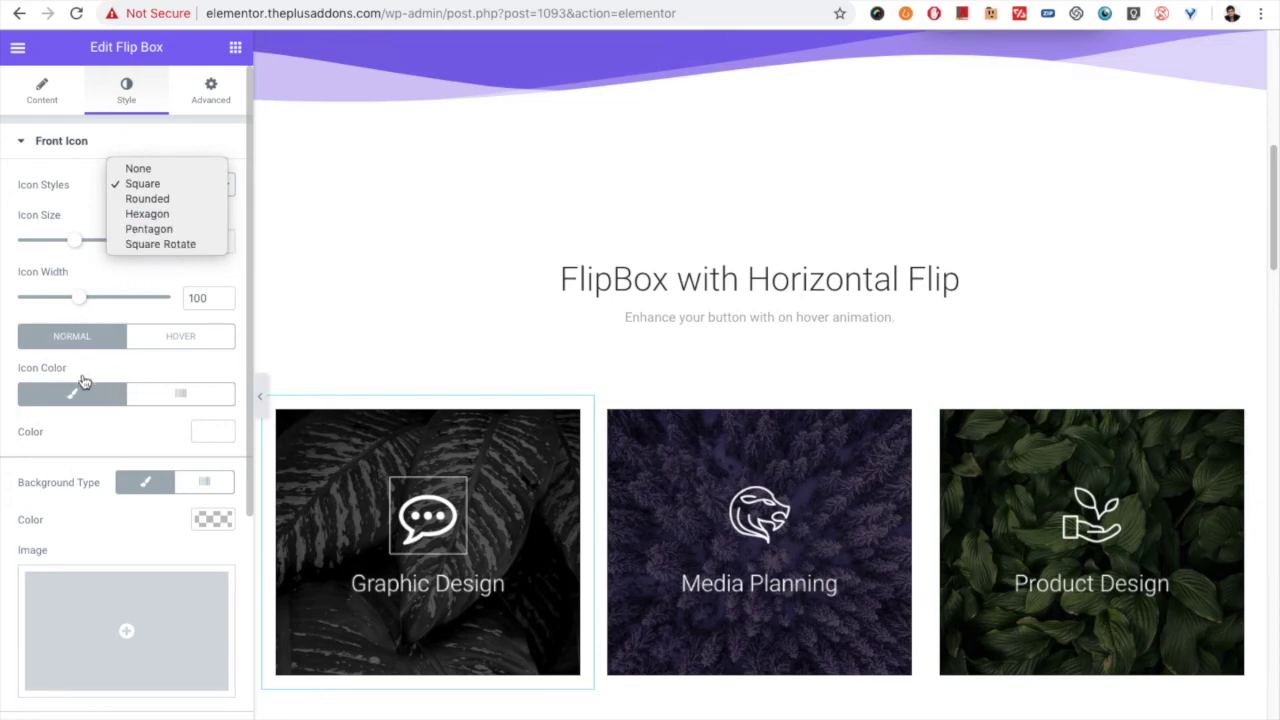
left_click(106, 366)
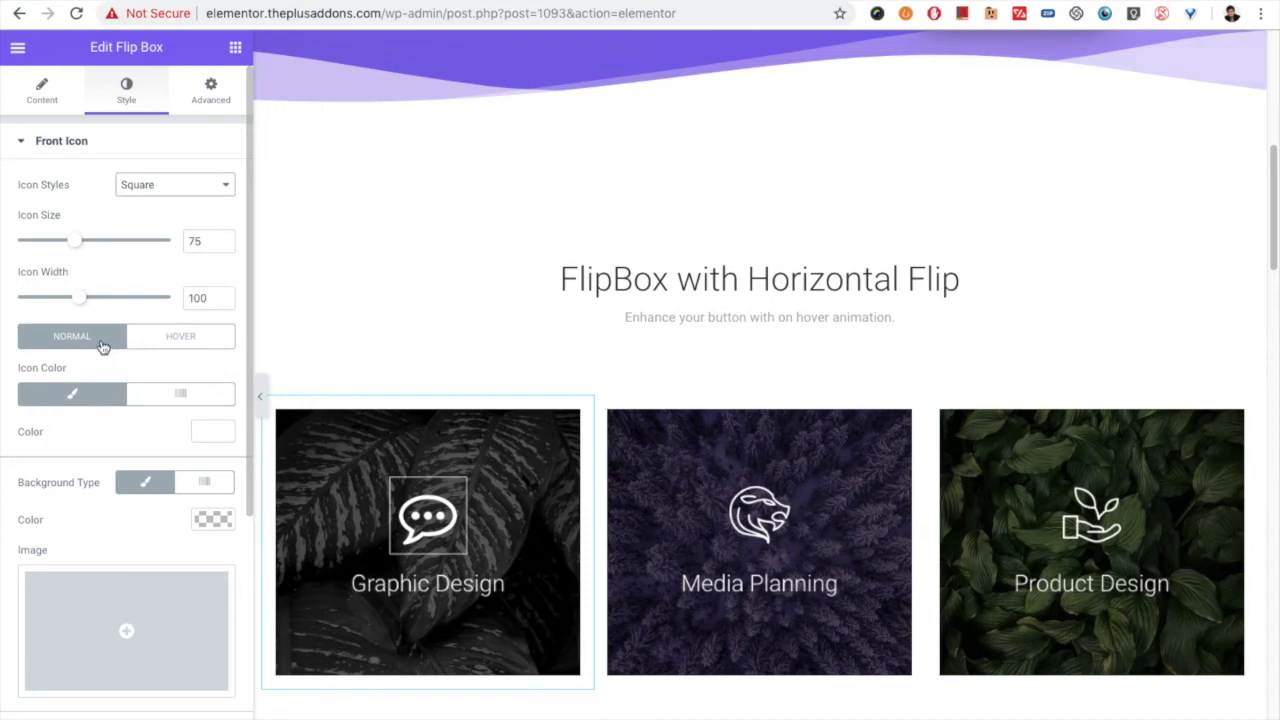
left_click(189, 339)
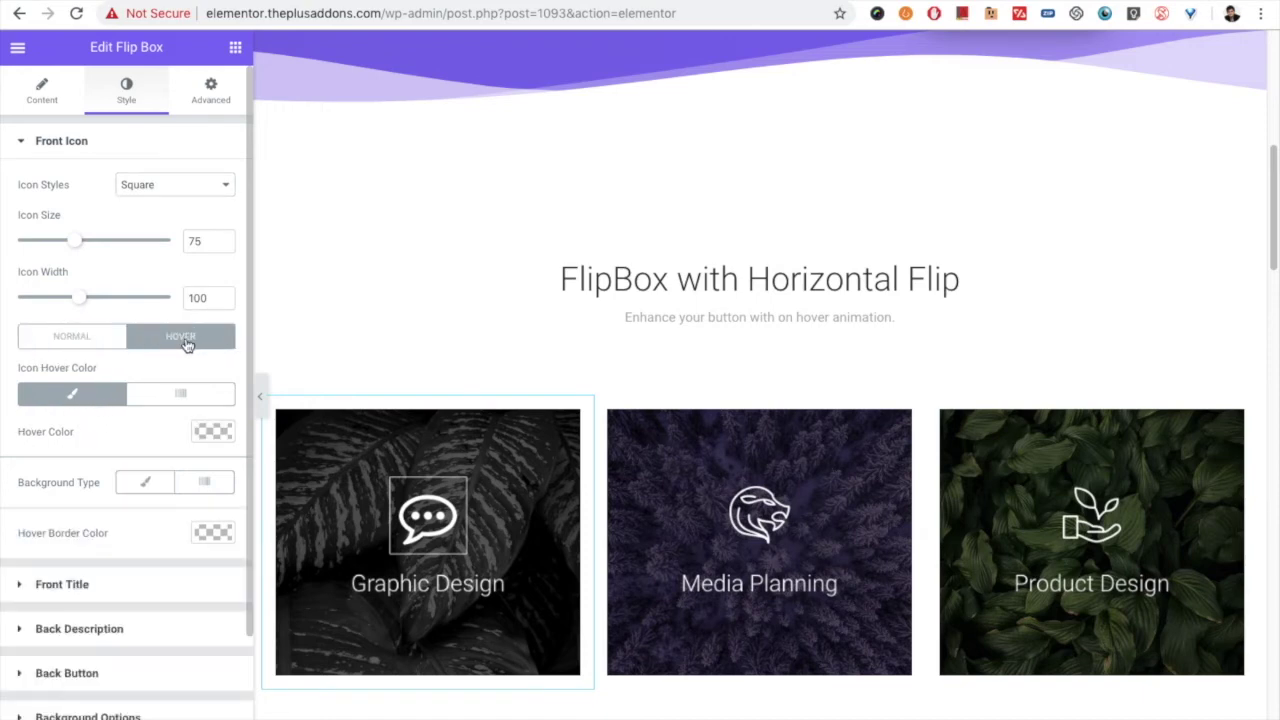
left_click(92, 337)
scroll(130, 440, "down", 2)
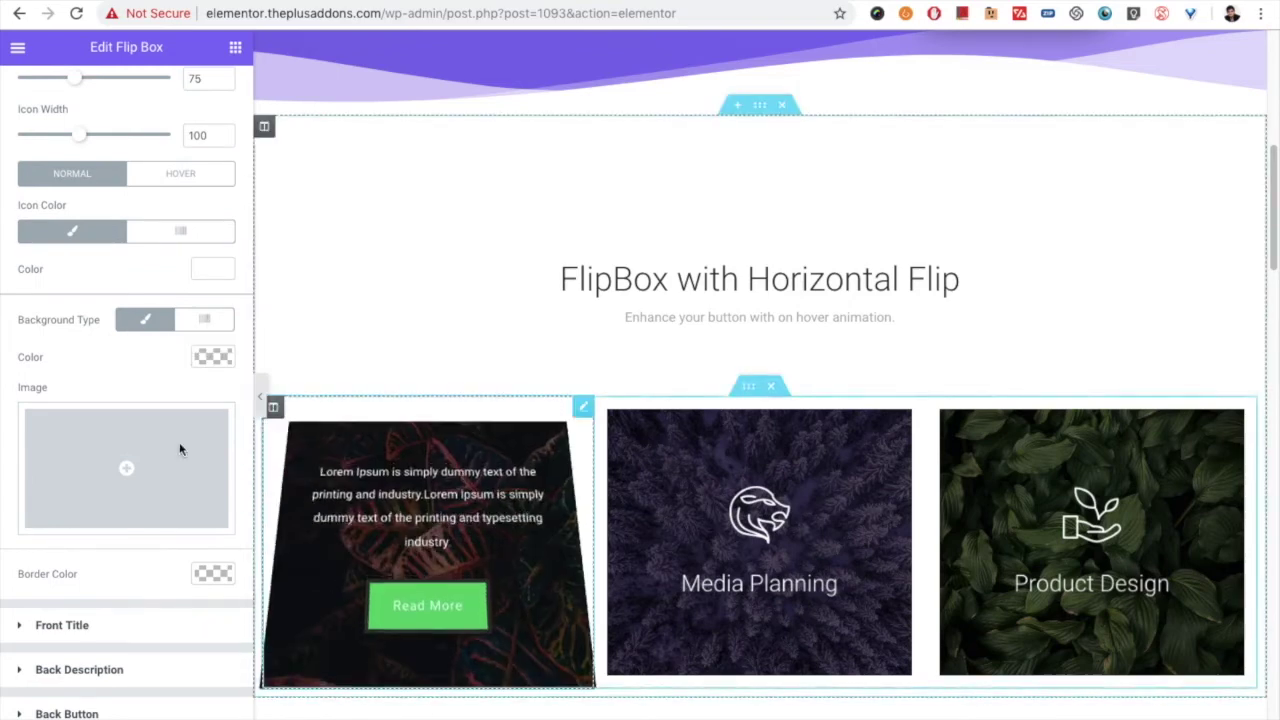
scroll(95, 472, "down", 1)
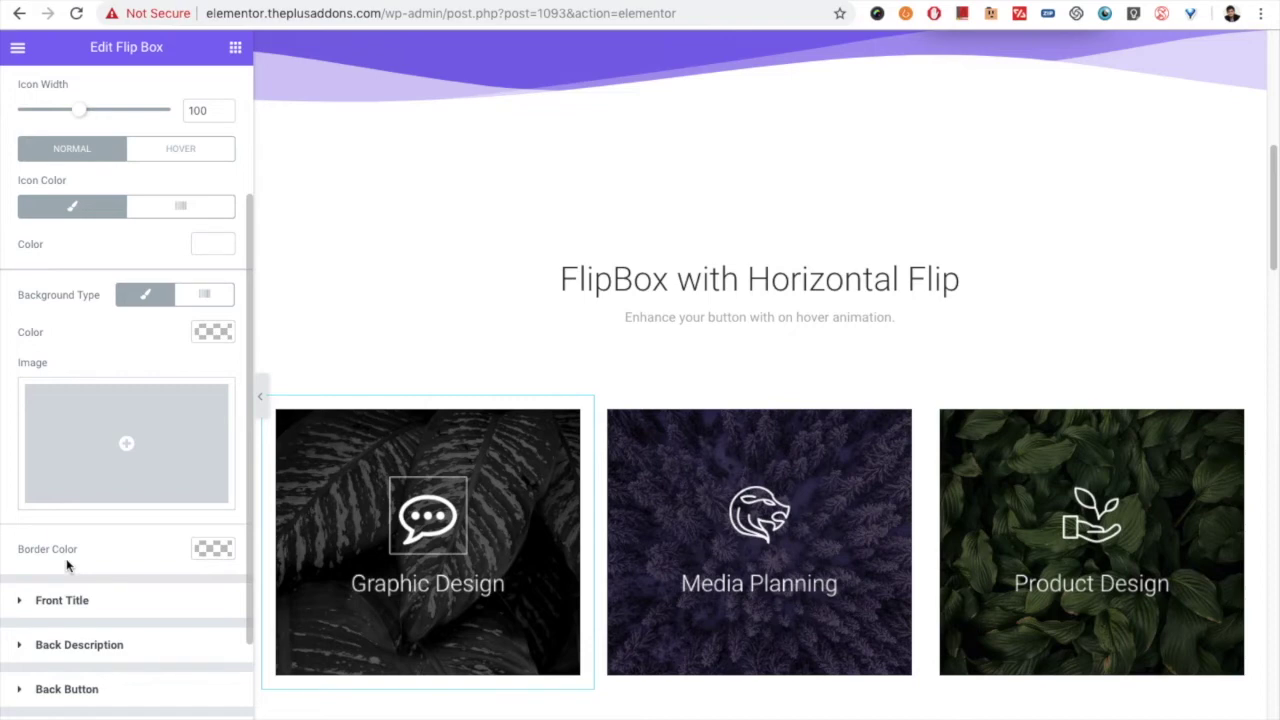
Review the Front Title typography and Normal/Hover colours, then expand Back Description
left_click(94, 607)
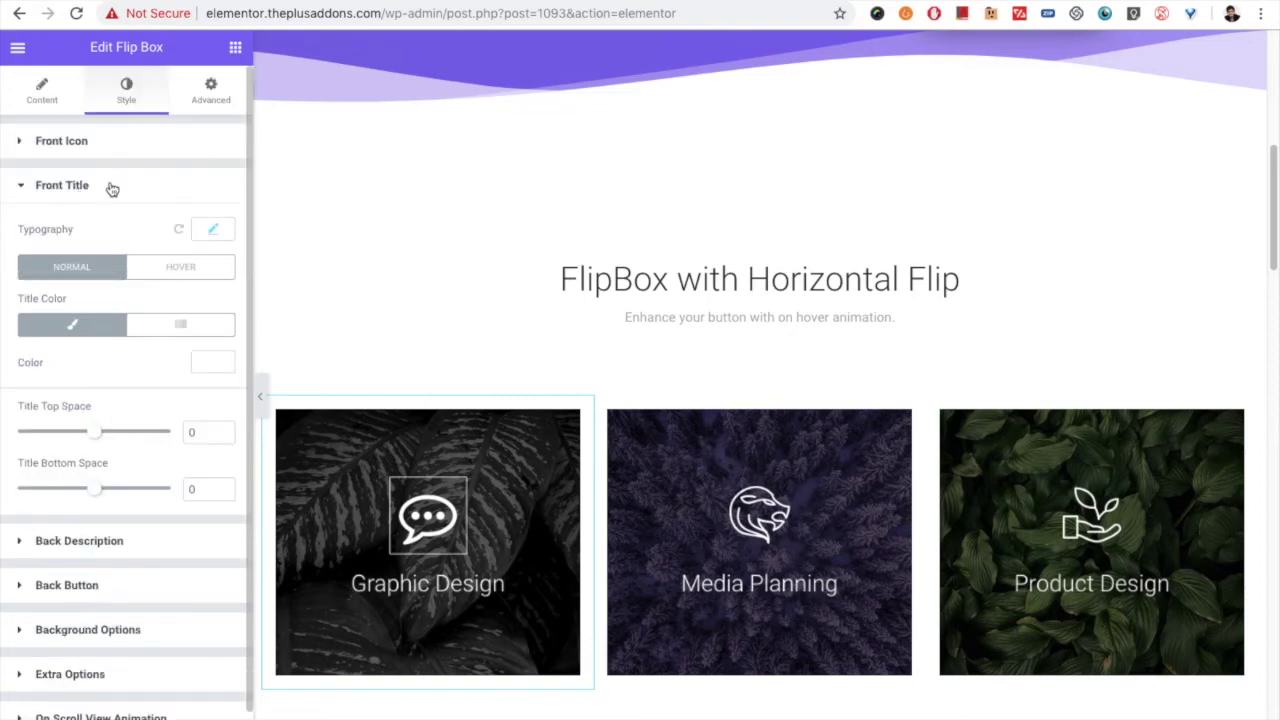
left_click(209, 236)
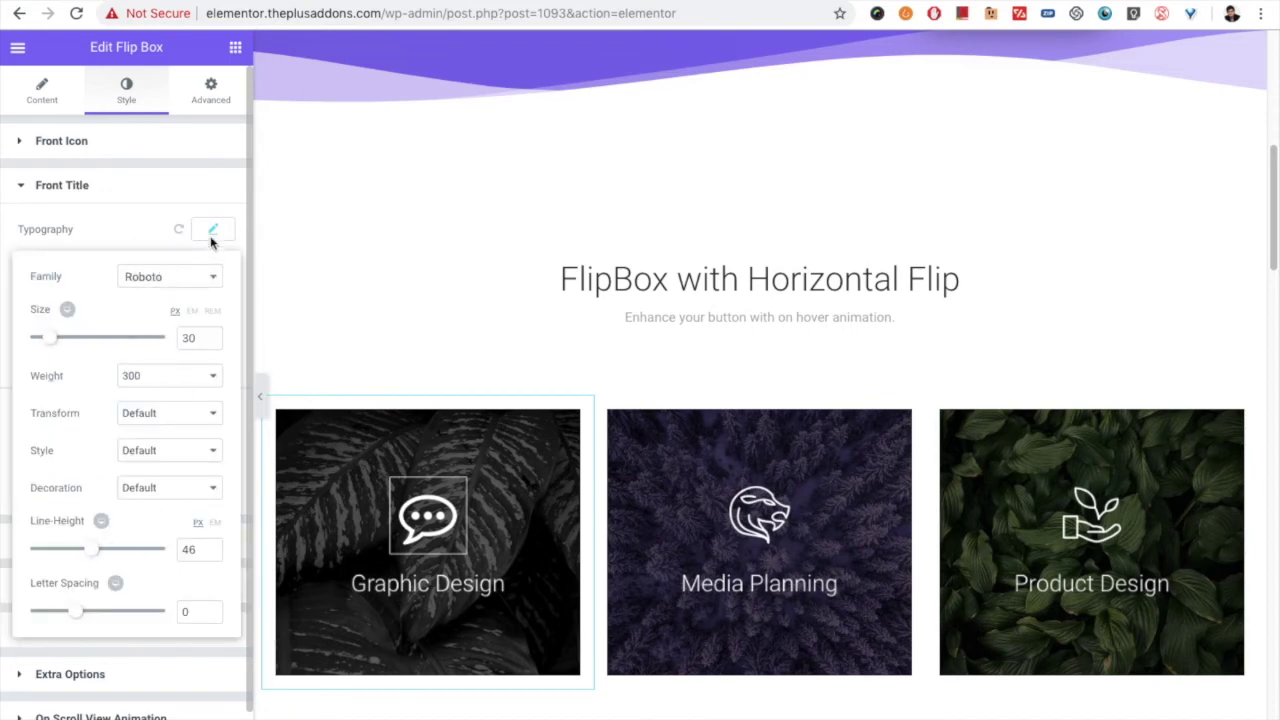
left_click(216, 231)
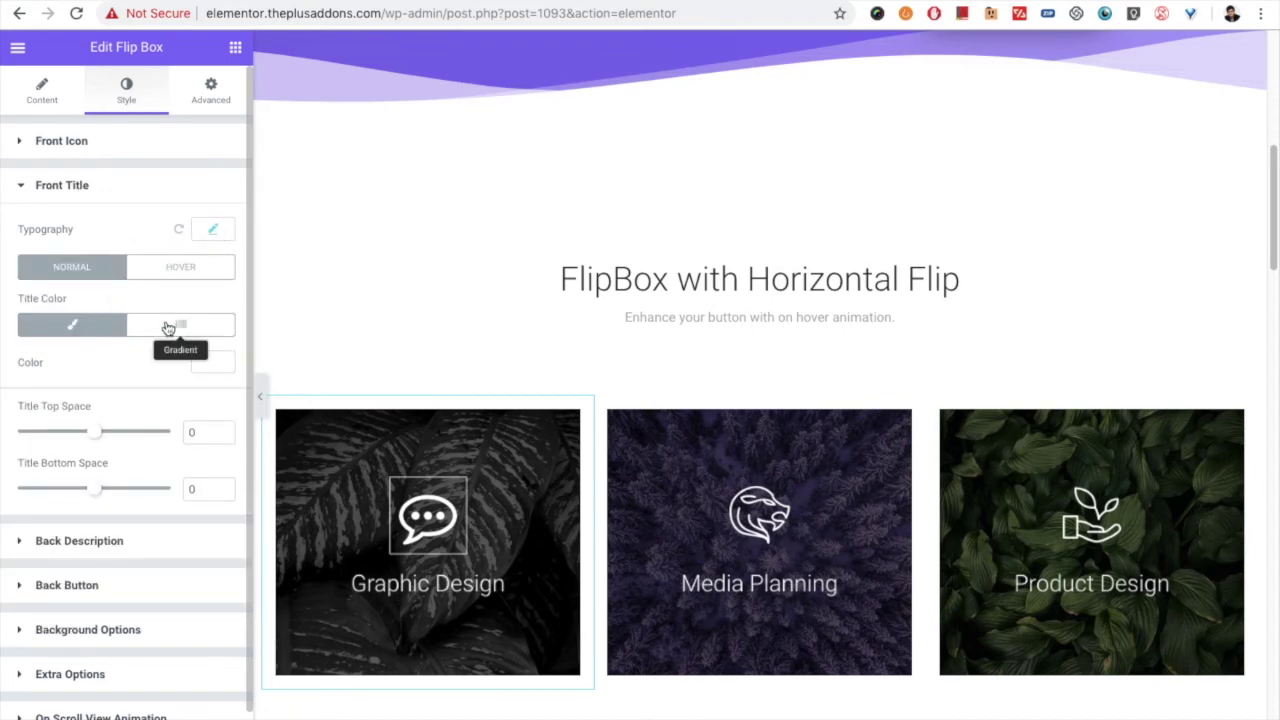
left_click(182, 262)
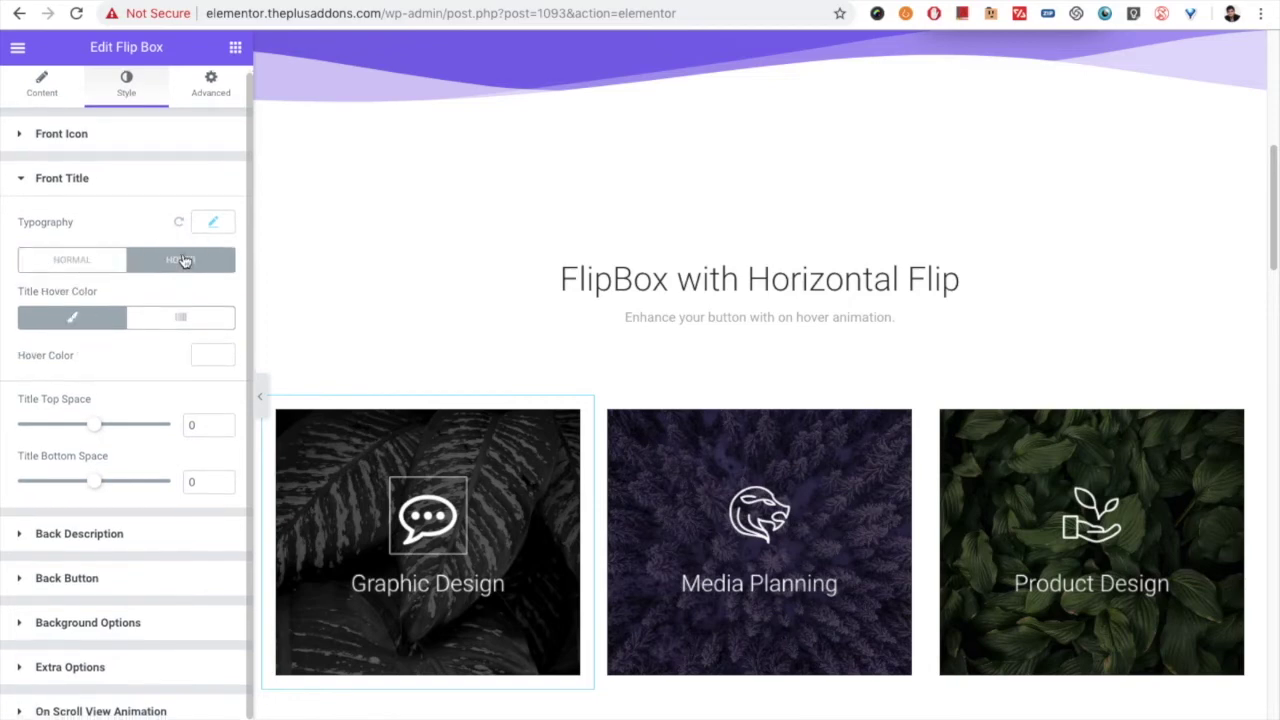
left_click(103, 264)
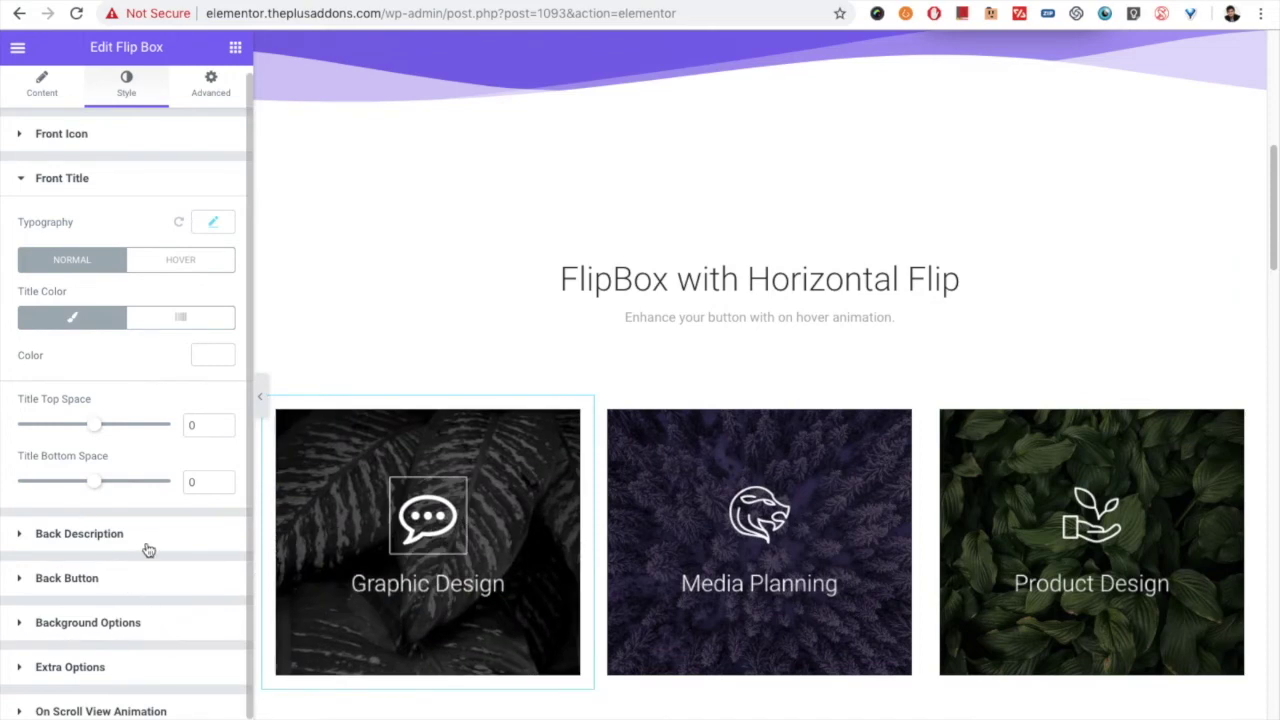
left_click(112, 540)
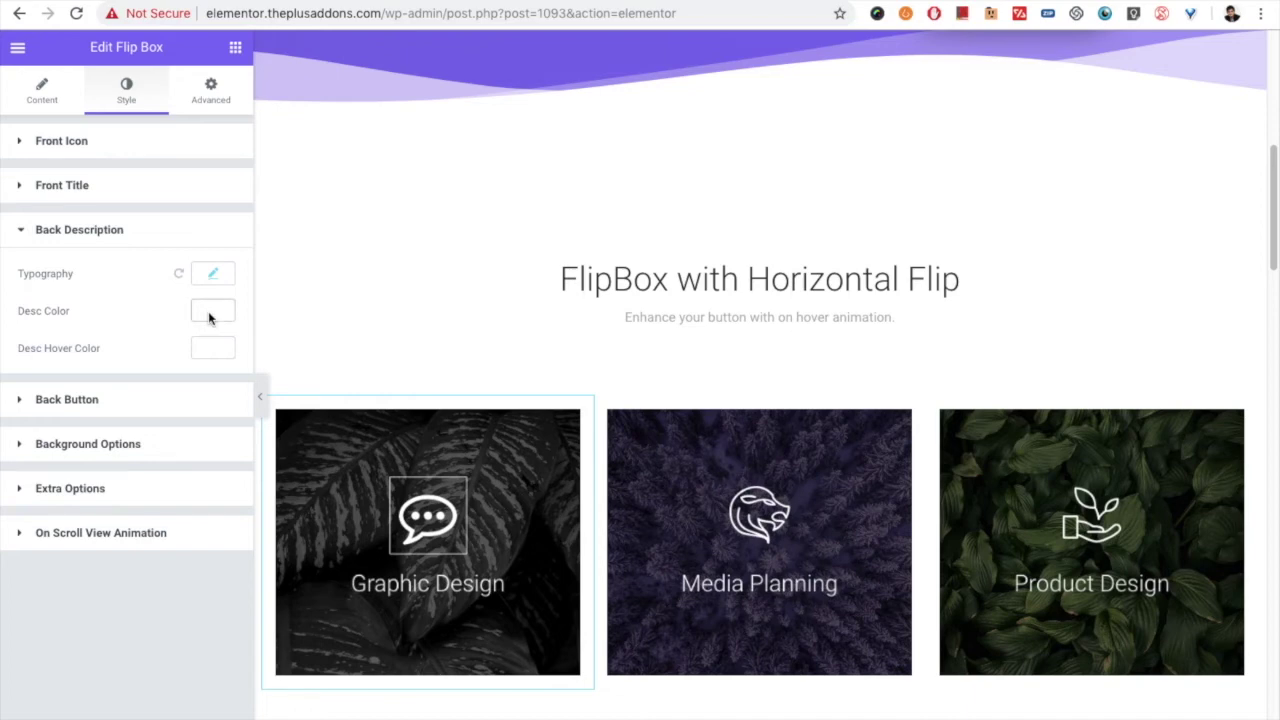
Preview the flip box's back side and expand the Back Button style section
mouse_move(403, 571)
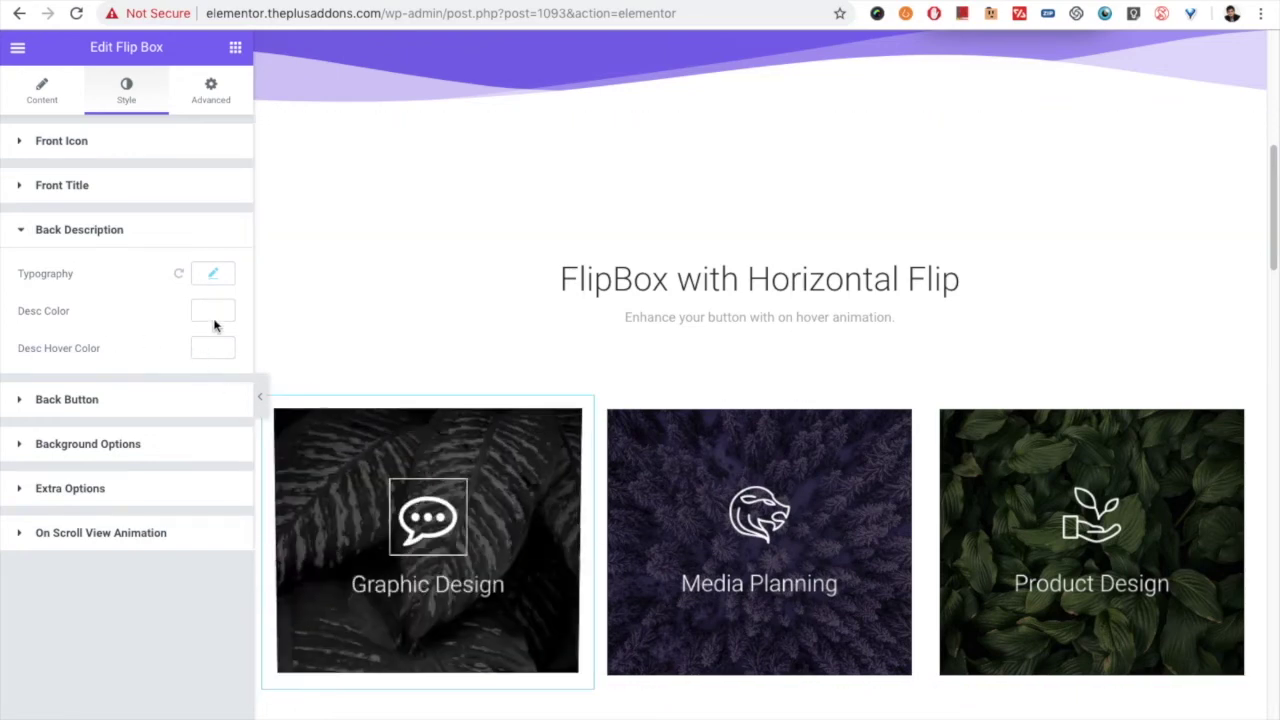
left_click(133, 402)
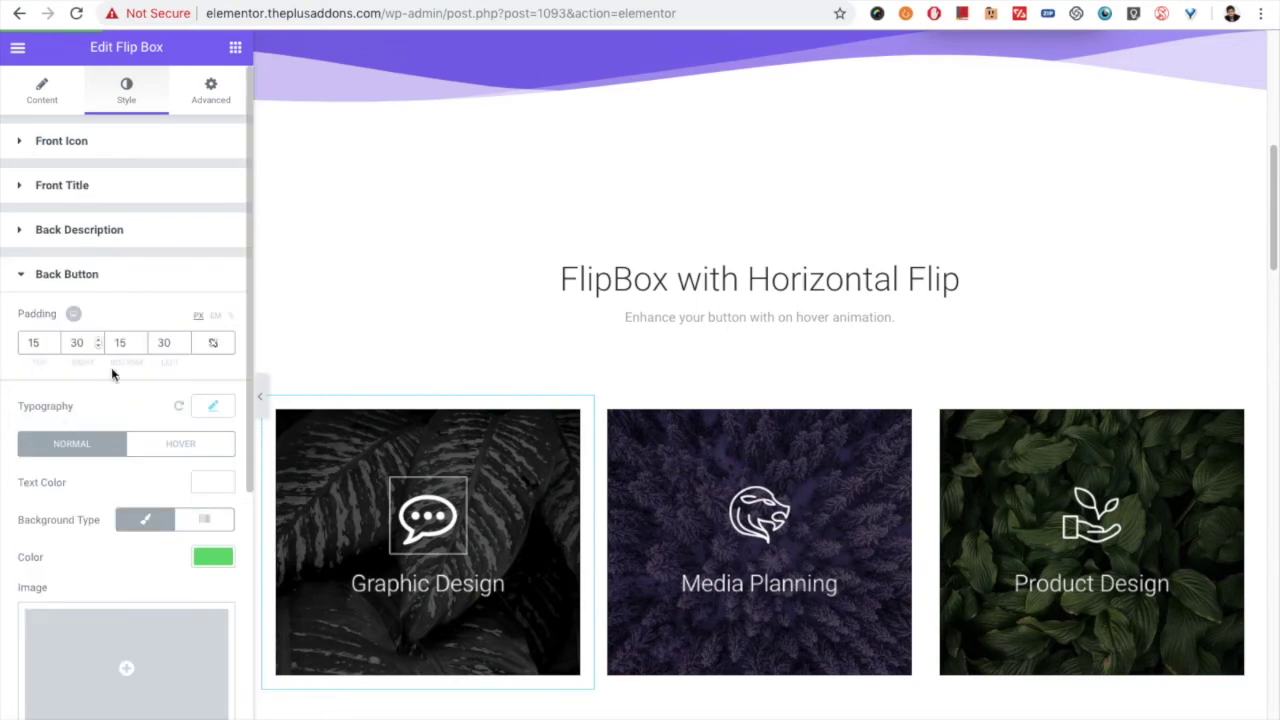
Open the flip box background settings and check the front's leaf image, leaving it unchanged
left_click(52, 274)
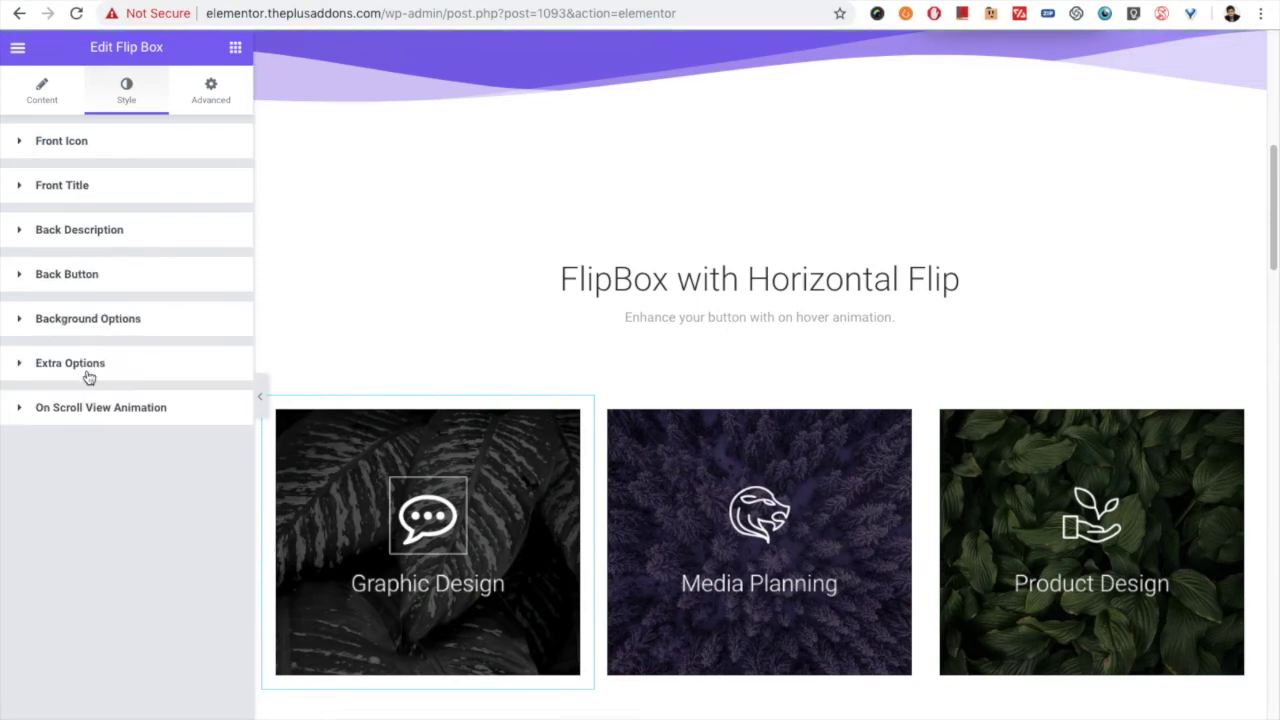
left_click(78, 330)
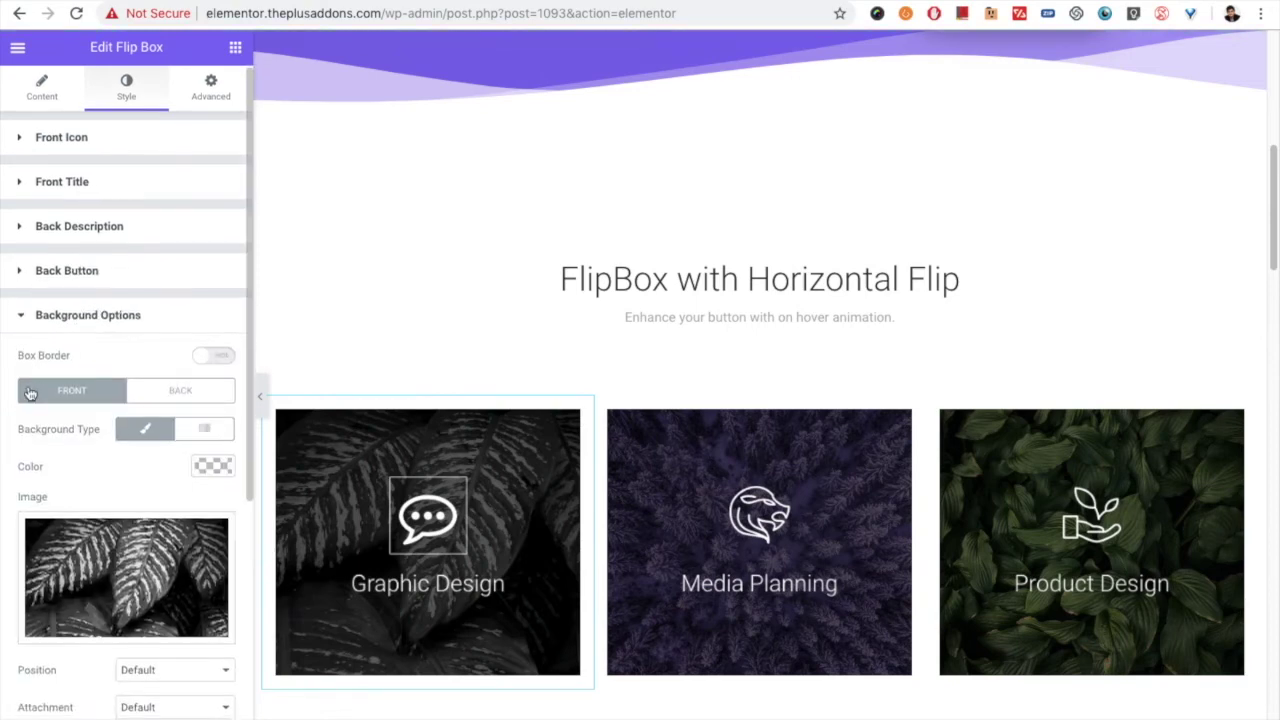
scroll(35, 385, "down", 2)
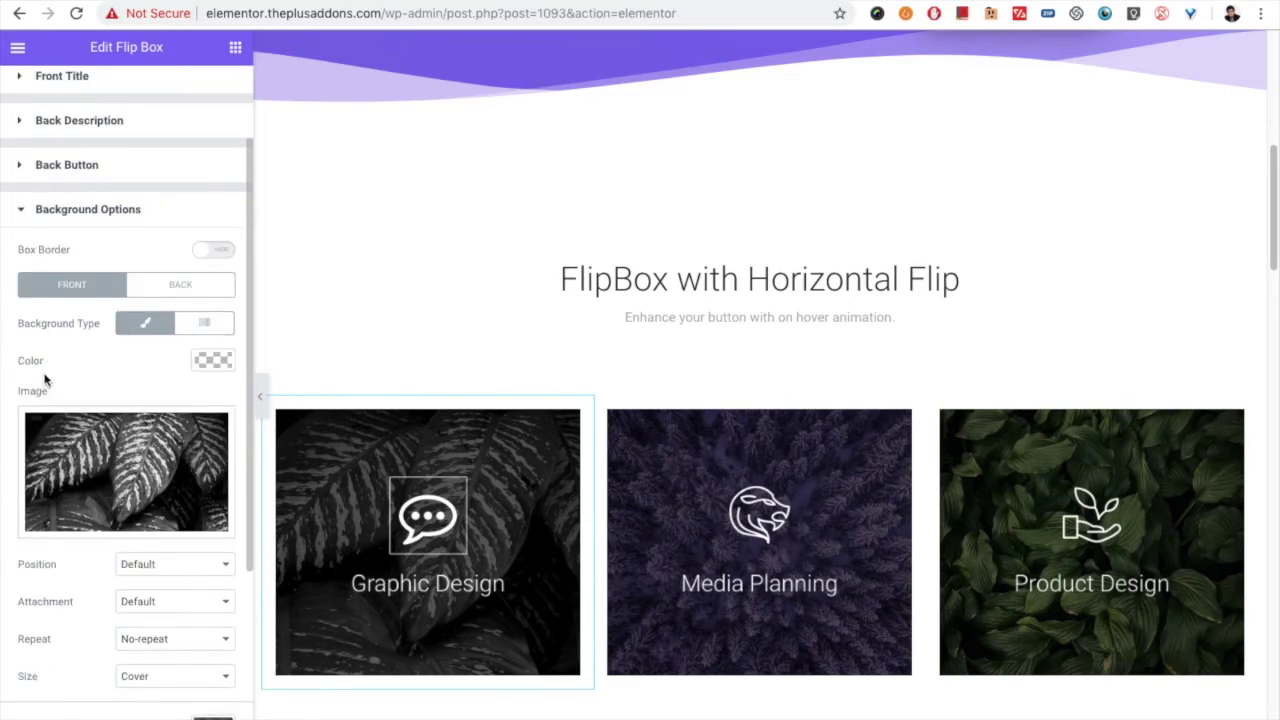
scroll(46, 377, "down", 1)
scroll(30, 334, "down", 1)
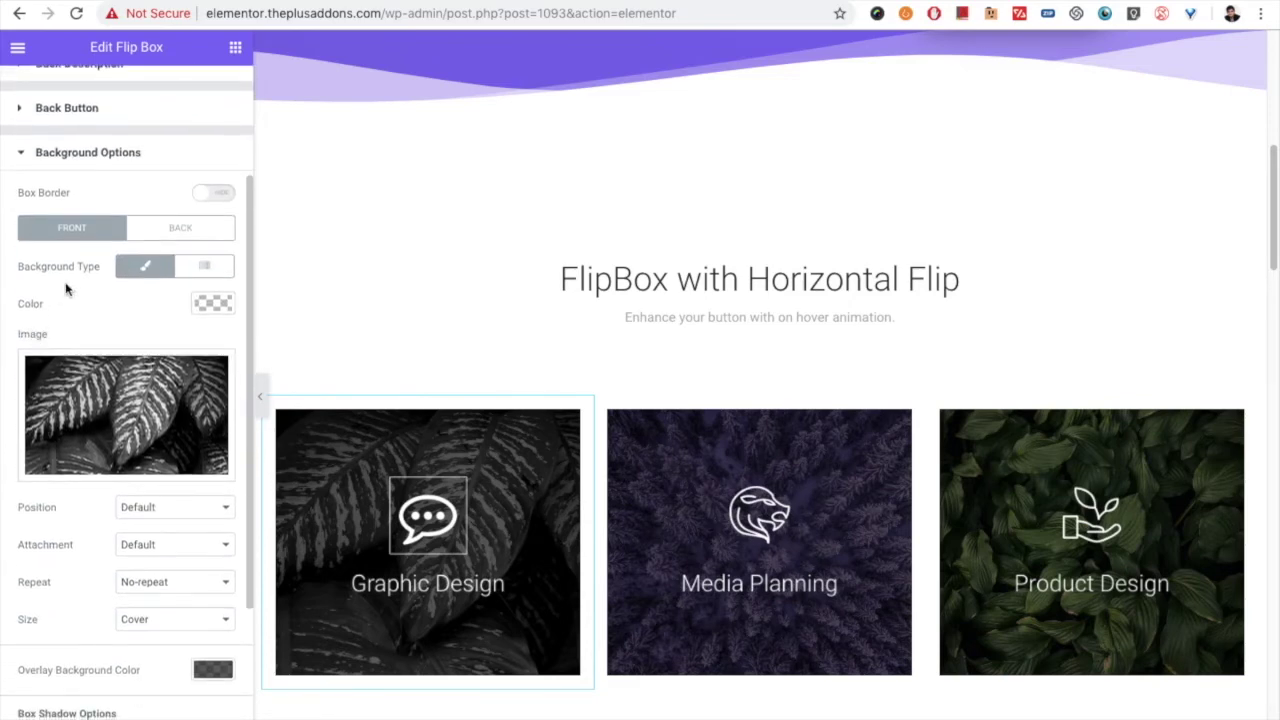
left_click(138, 278)
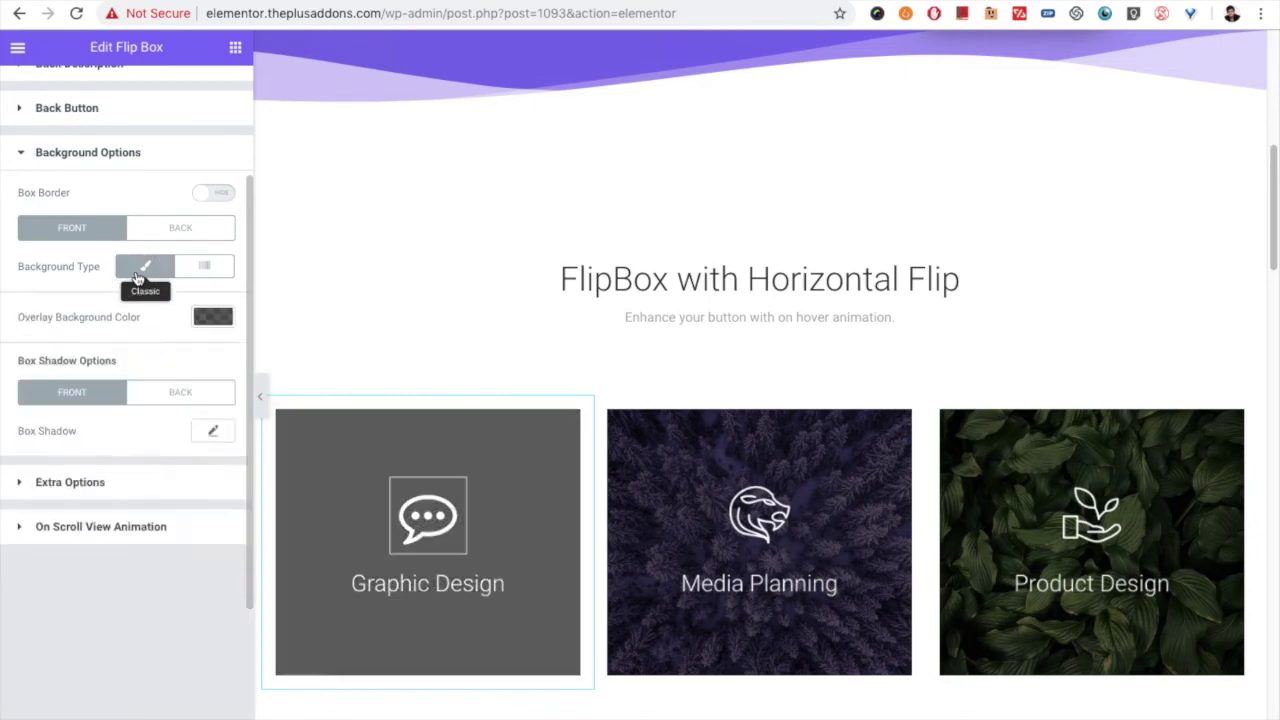
left_click(140, 432)
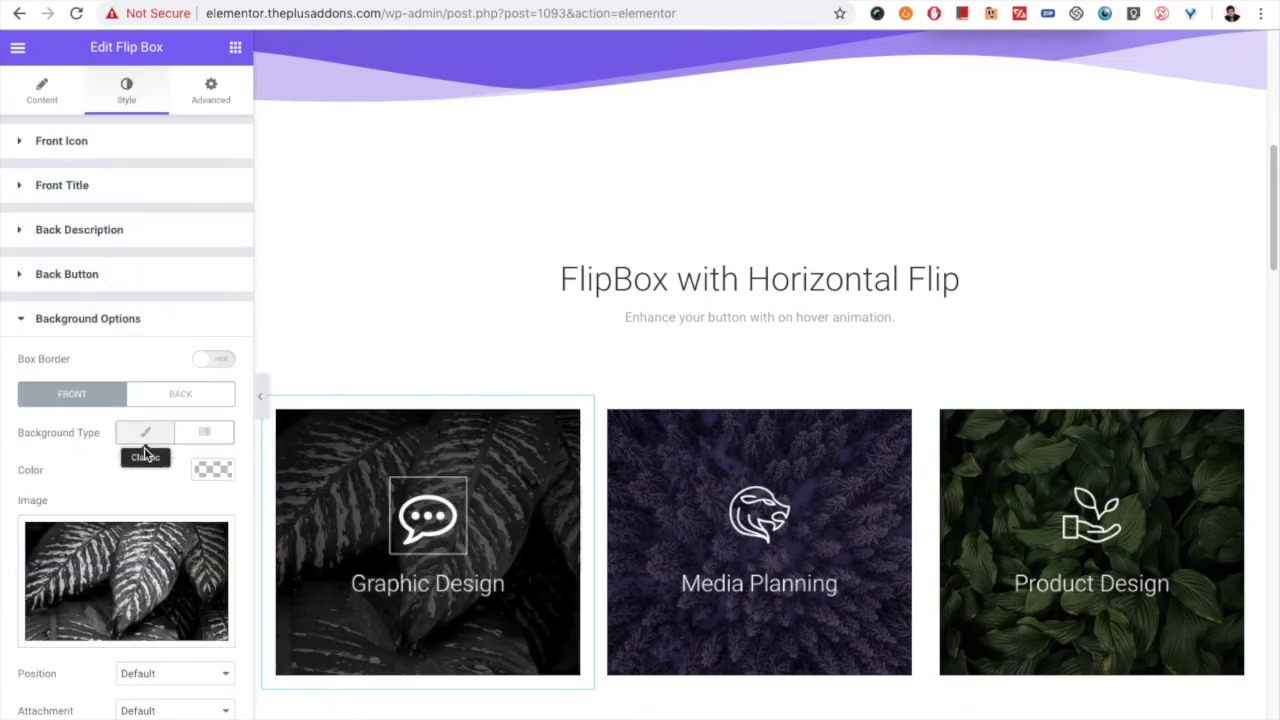
scroll(138, 460, "down", 4)
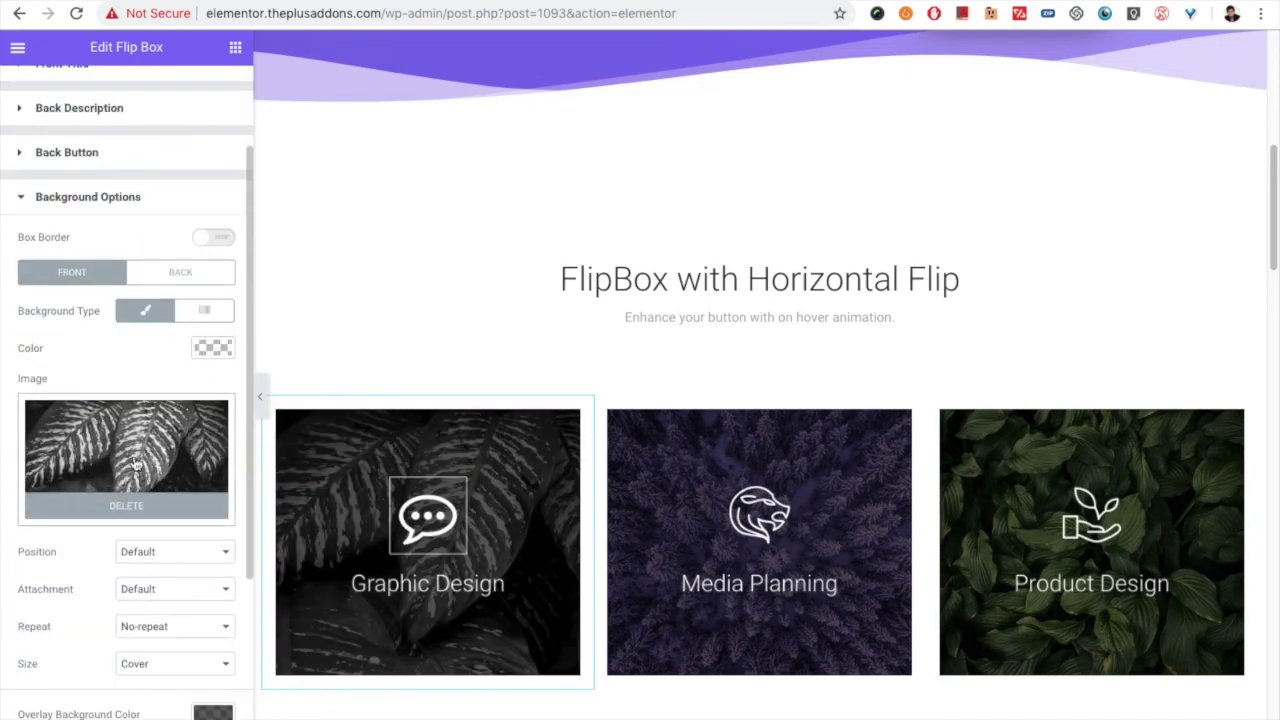
left_click(143, 452)
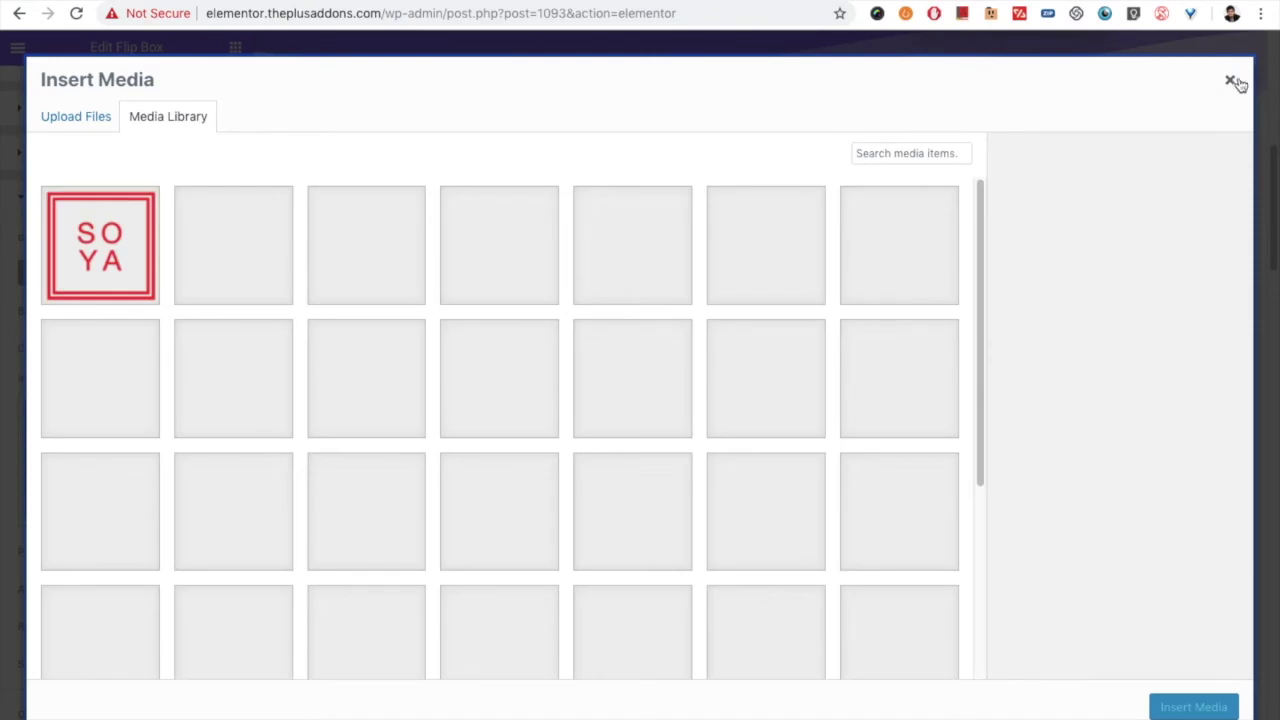
left_click(1230, 79)
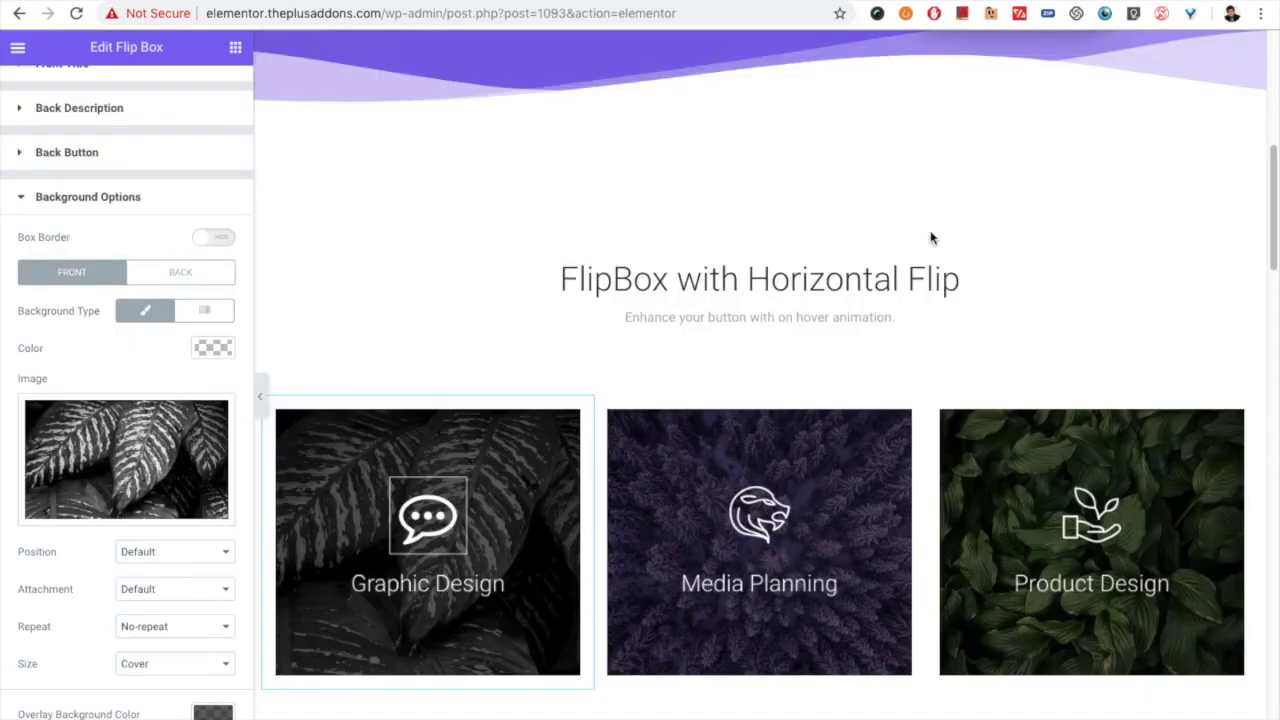
Remove the front background image and set the front colour to dark grey
left_click(112, 507)
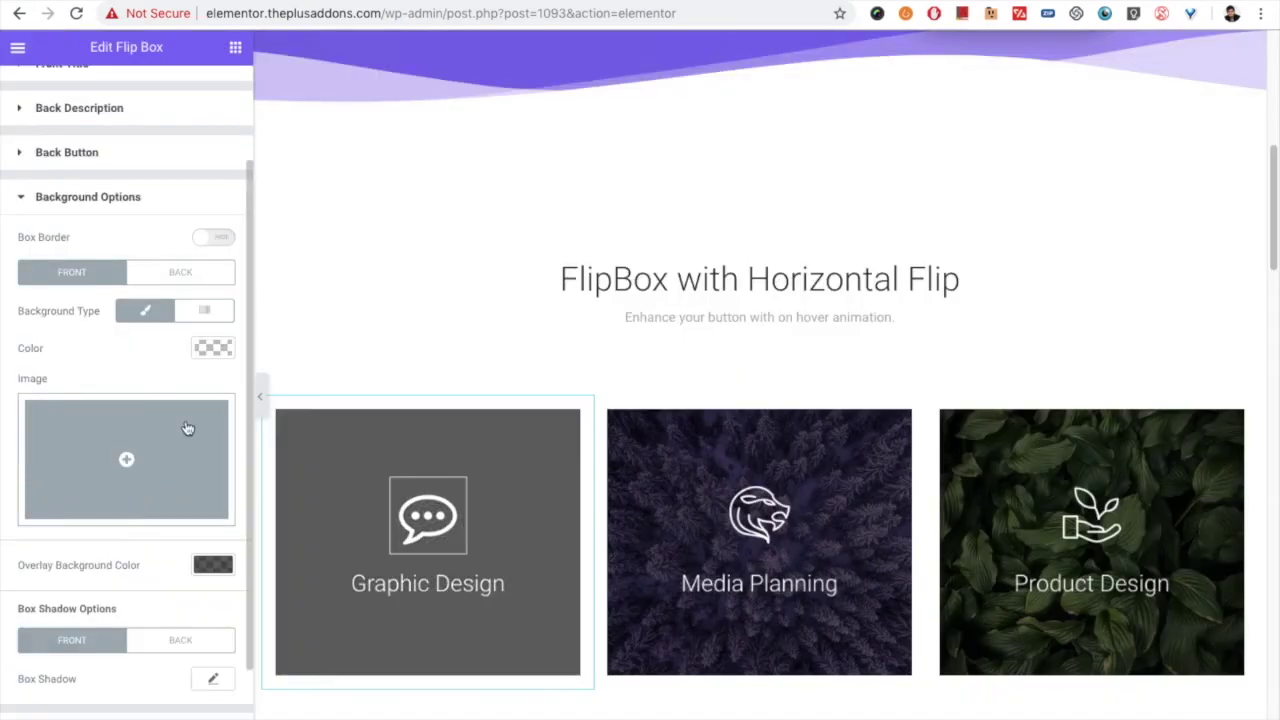
left_click(208, 350)
left_click(77, 498)
mouse_move(14, 429)
left_mouse_down()
mouse_move(5, 393)
mouse_move(6, 545)
left_mouse_up()
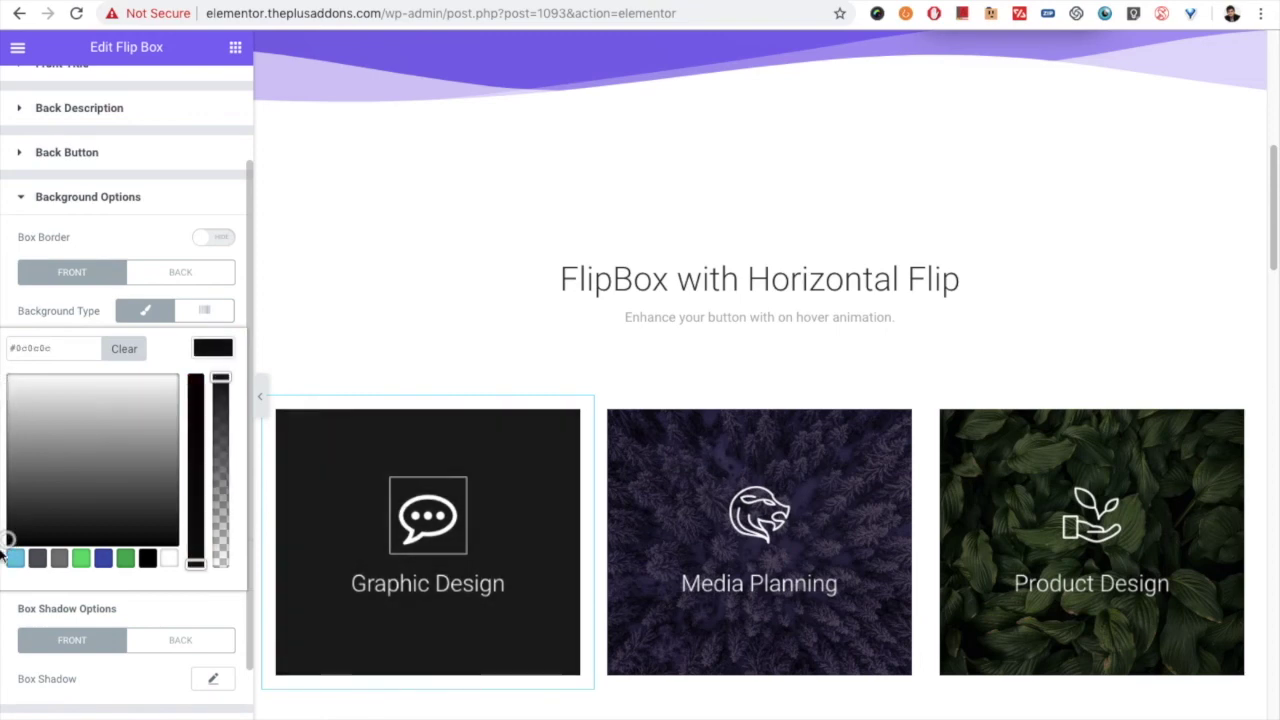
left_click(59, 558)
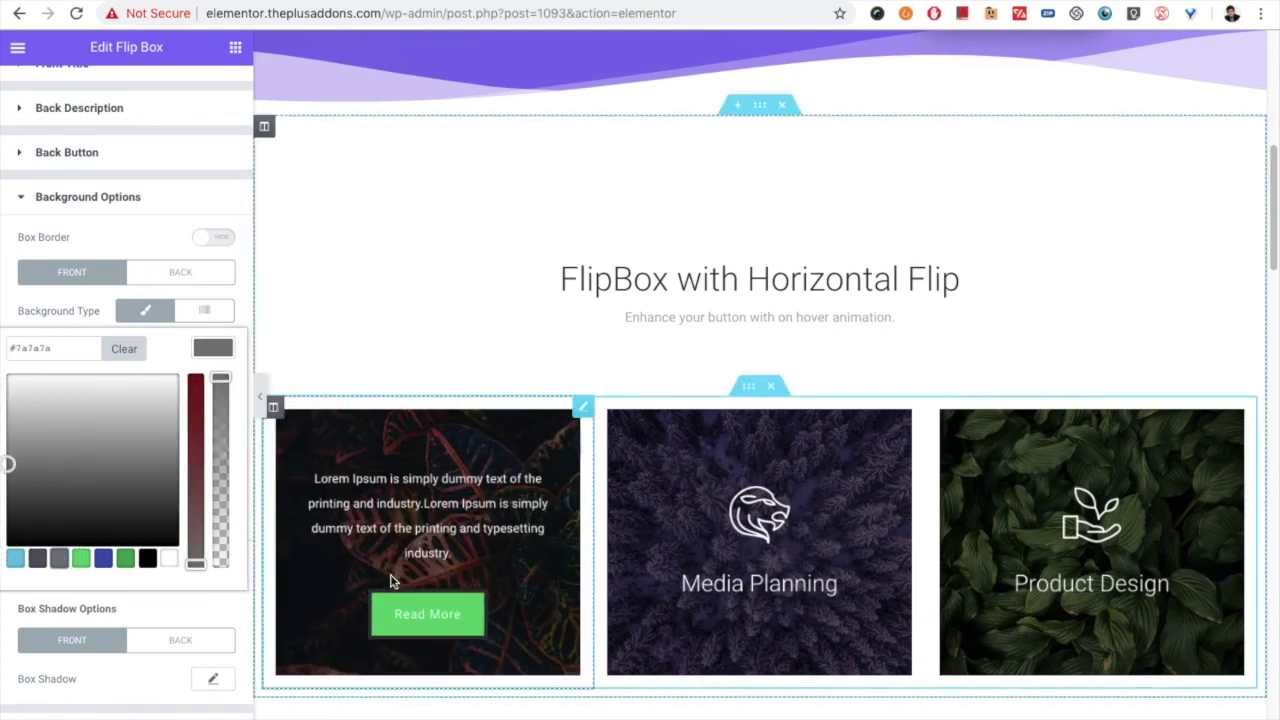
left_click(212, 348)
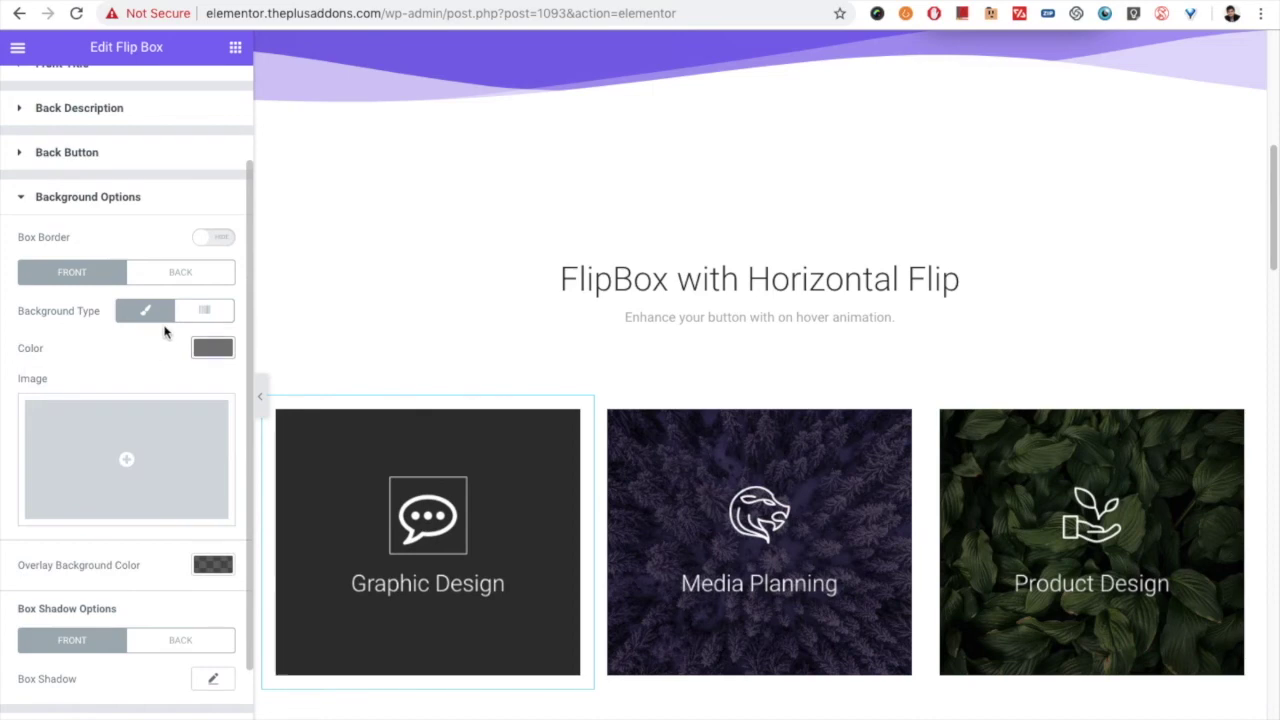
left_click(182, 281)
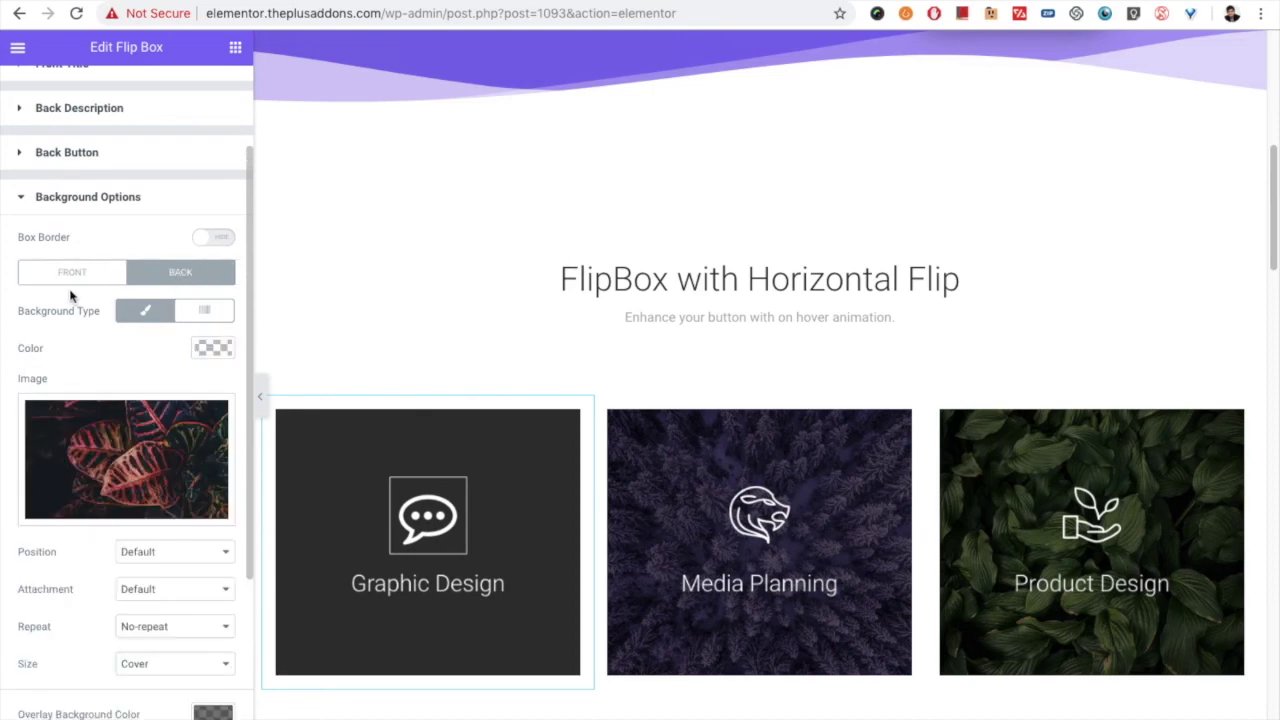
Remove the back side's leaf image and set its background colour to green #61ce70
scroll(114, 543, "down", 1)
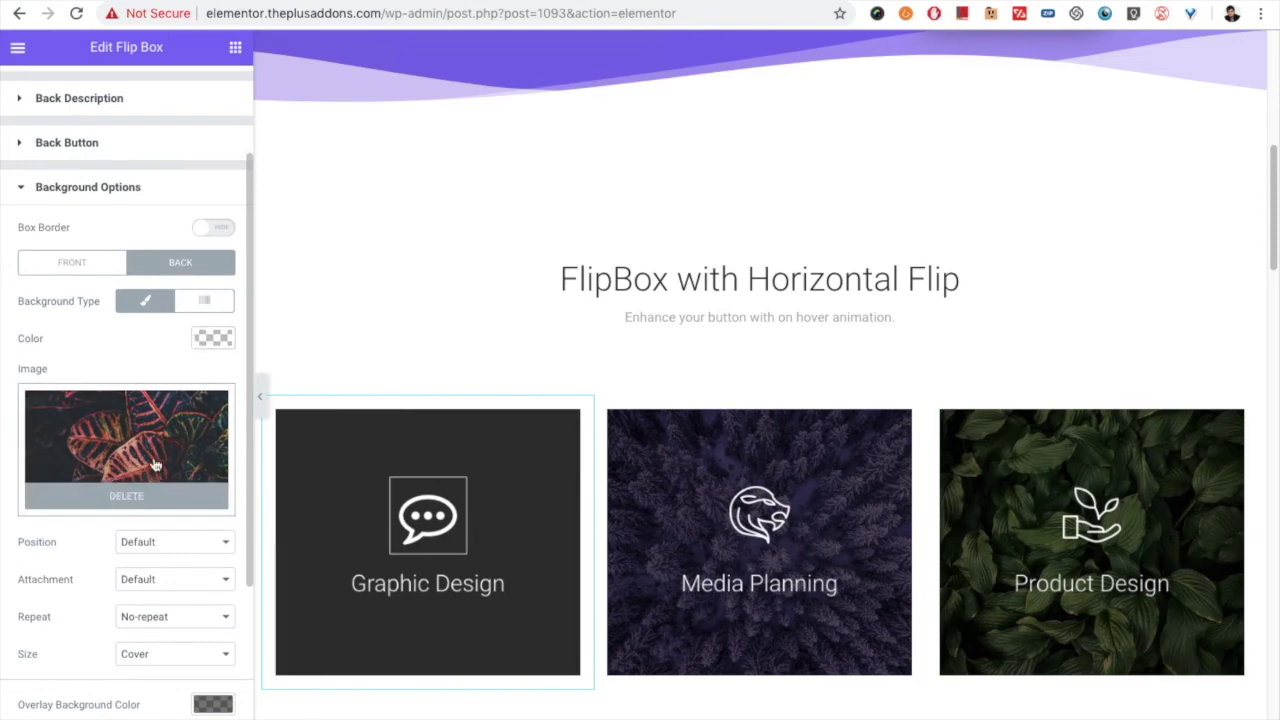
left_click(136, 494)
left_click(213, 339)
left_click(80, 551)
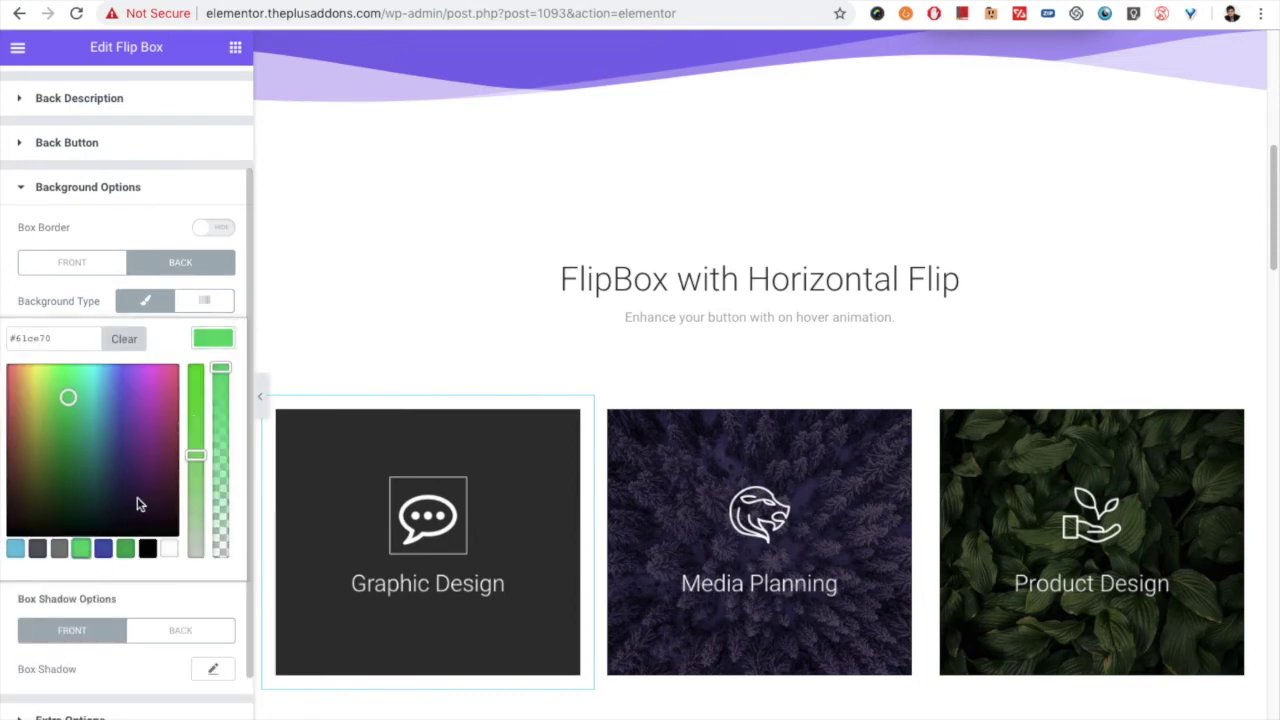
left_click(212, 342)
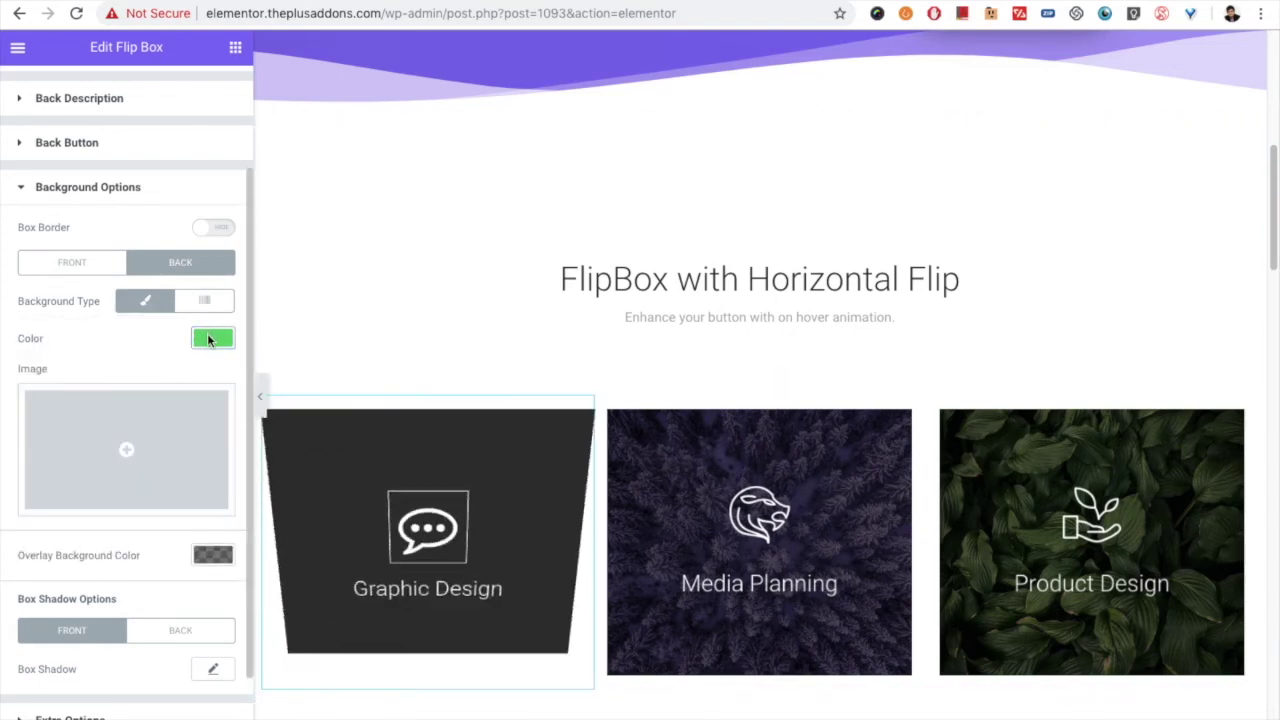
Insert the grey cat photo from the Media Library as the back background image
left_click(116, 455)
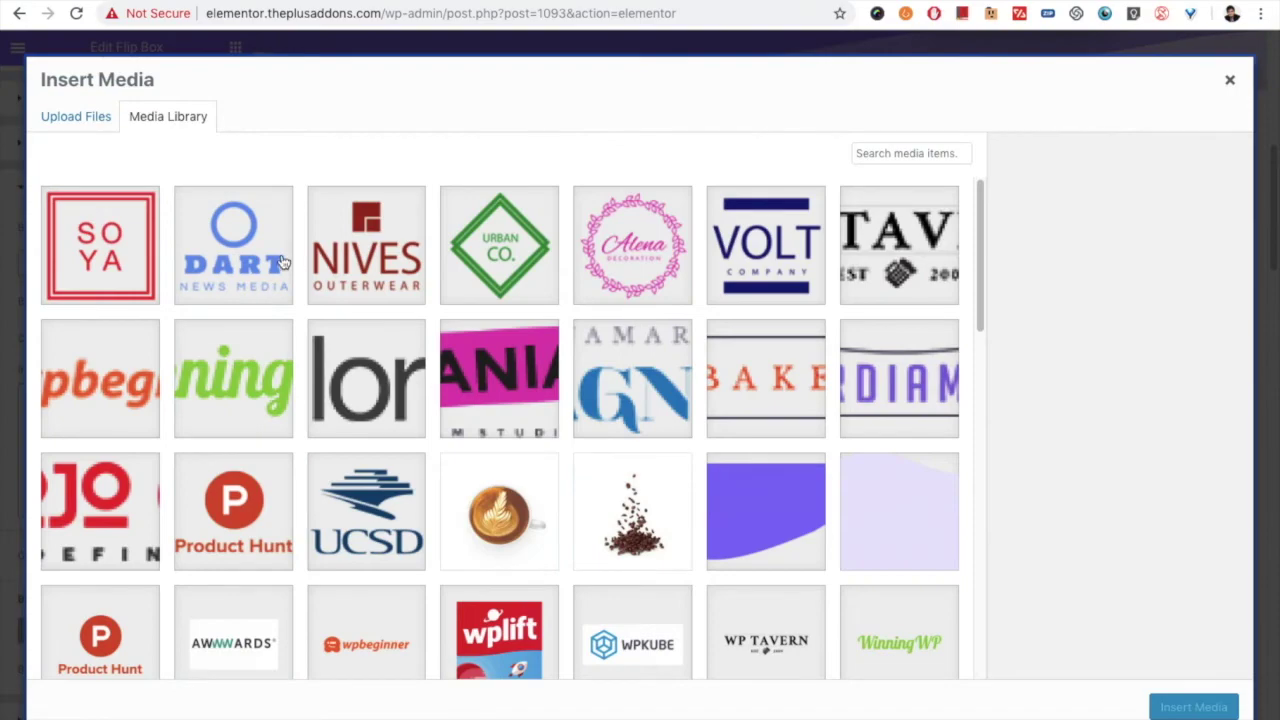
scroll(505, 593, "down", 10)
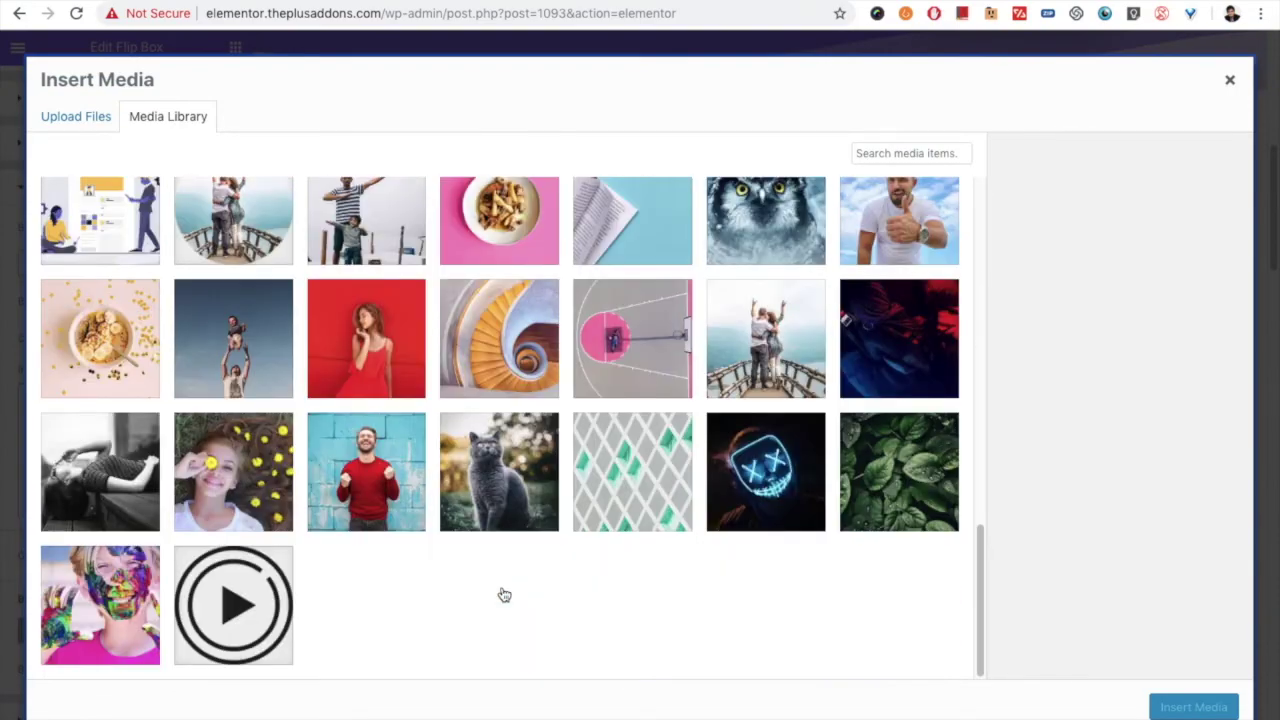
left_click(495, 515)
left_click(1193, 707)
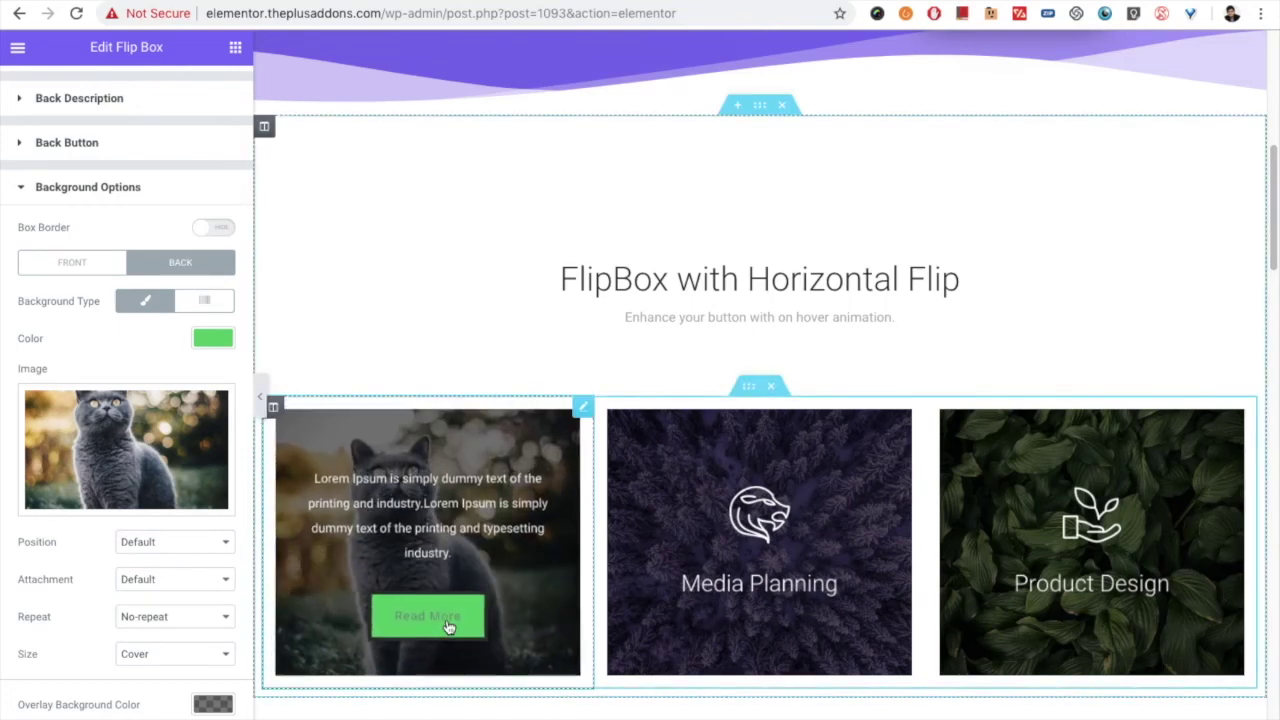
Keep the back image's default position and attachment, No-repeat and Cover size
scroll(66, 572, "down", 1)
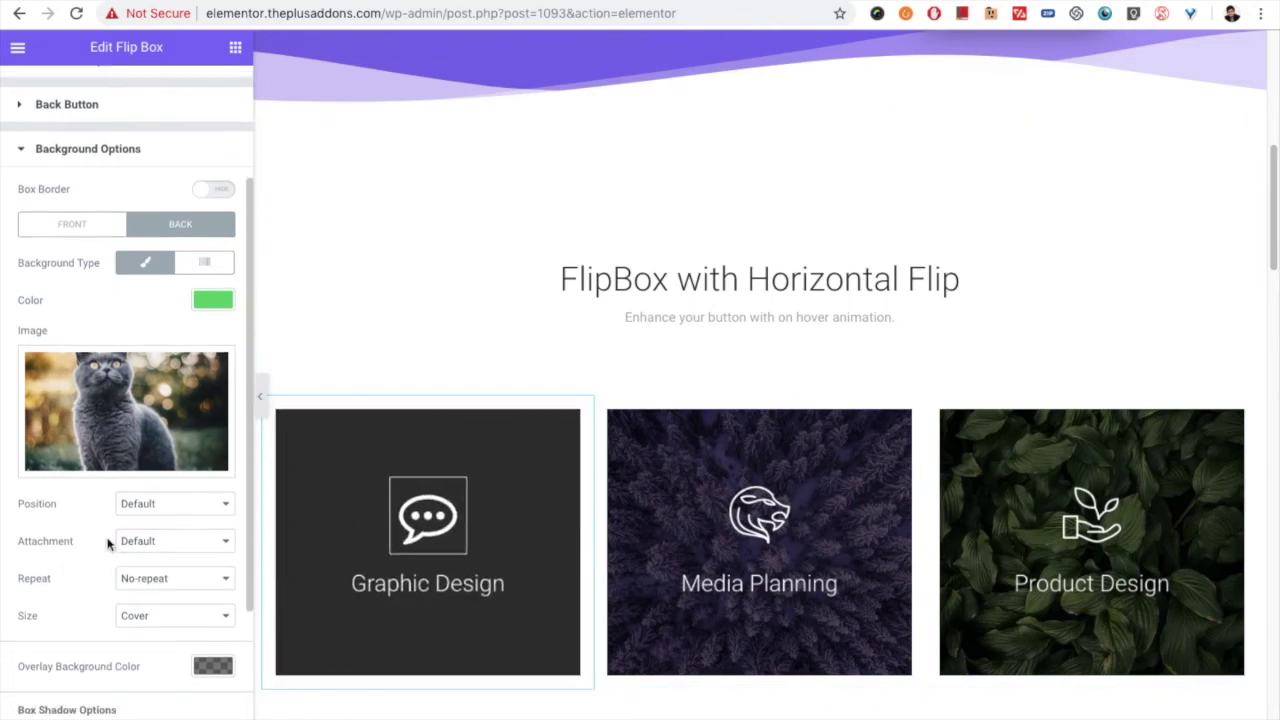
left_click(150, 499)
key("Escape")
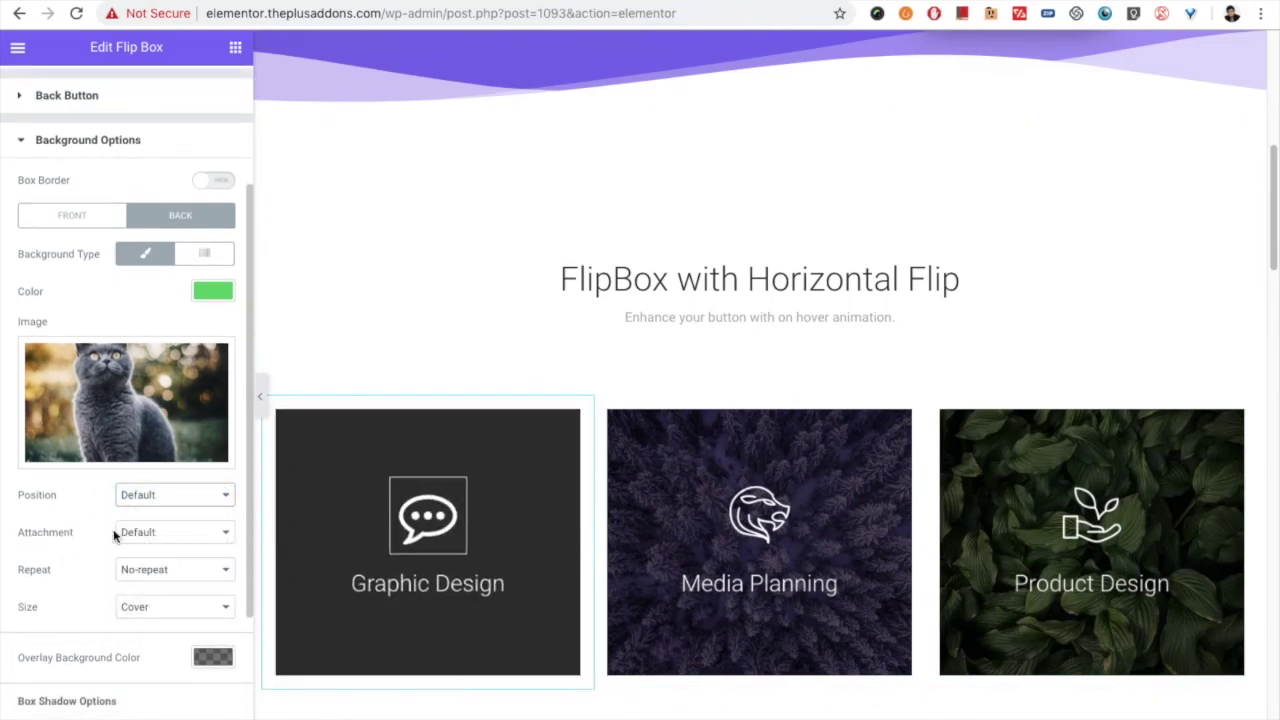
left_click(131, 532)
key("Escape")
left_click(160, 572)
key("Escape")
left_click(135, 607)
left_click(65, 595)
scroll(93, 597, "down", 1)
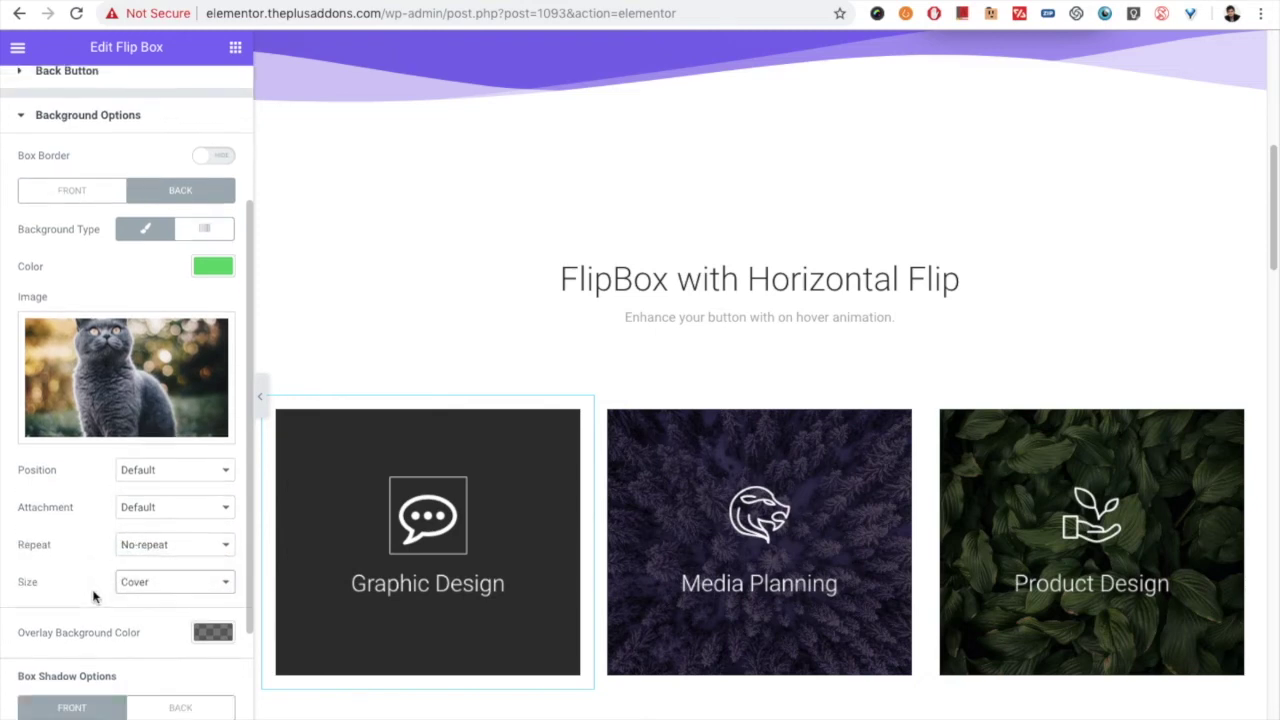
left_click(92, 194)
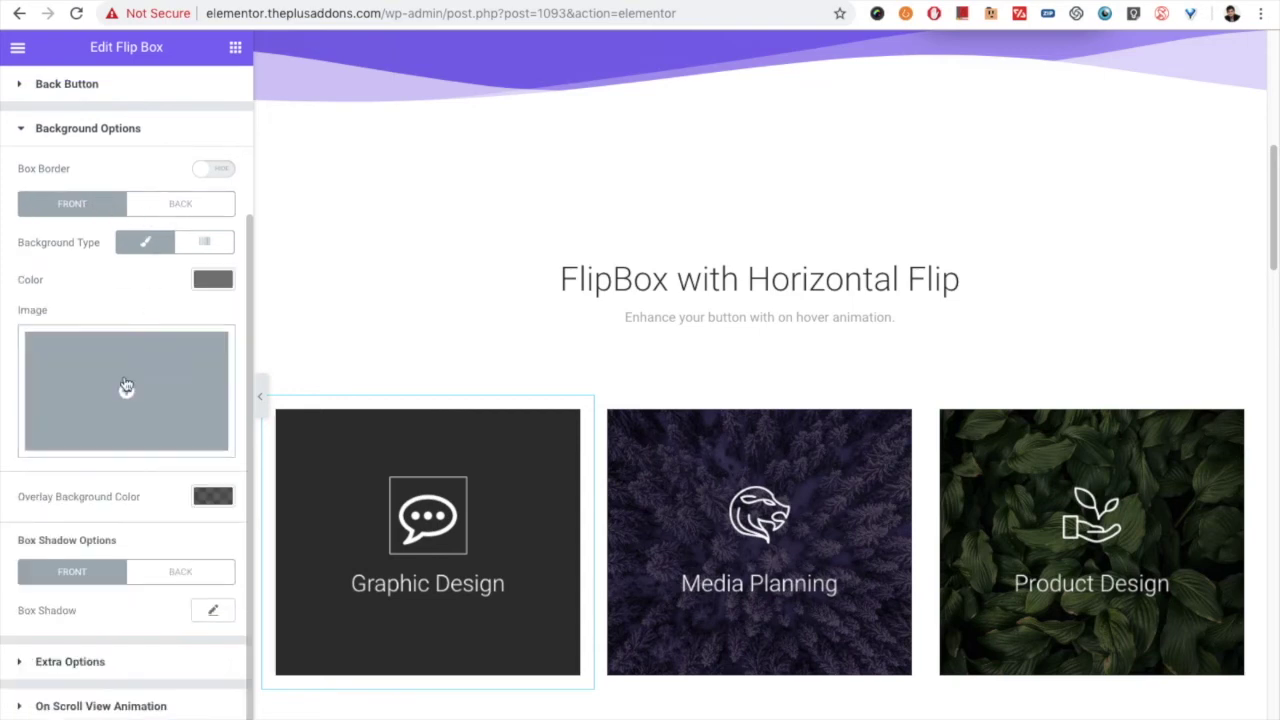
Edit the front side's box shadow settings
left_click(215, 610)
scroll(150, 600, "down", 3)
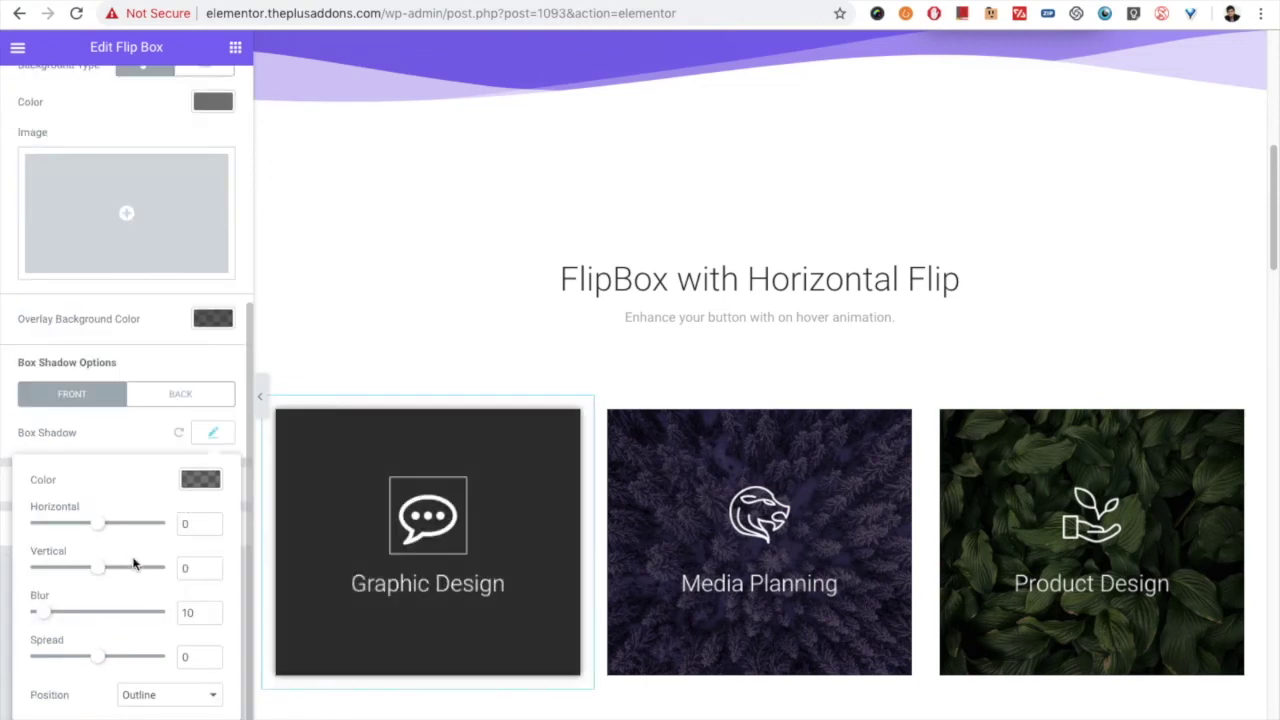
left_click(214, 430)
Give the back side a box shadow of 14 horizontal, 12 vertical, blur 10
left_click(193, 395)
scroll(217, 484, "up", 3)
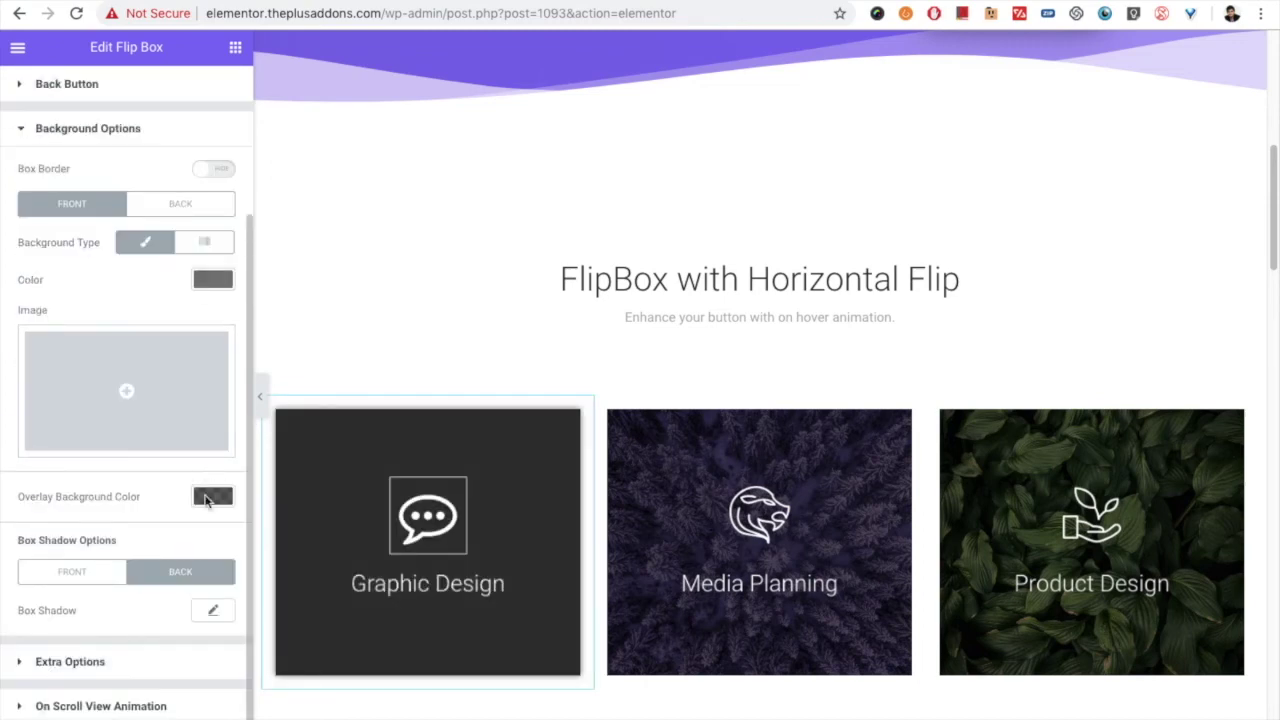
left_click(211, 611)
scroll(200, 614, "down", 3)
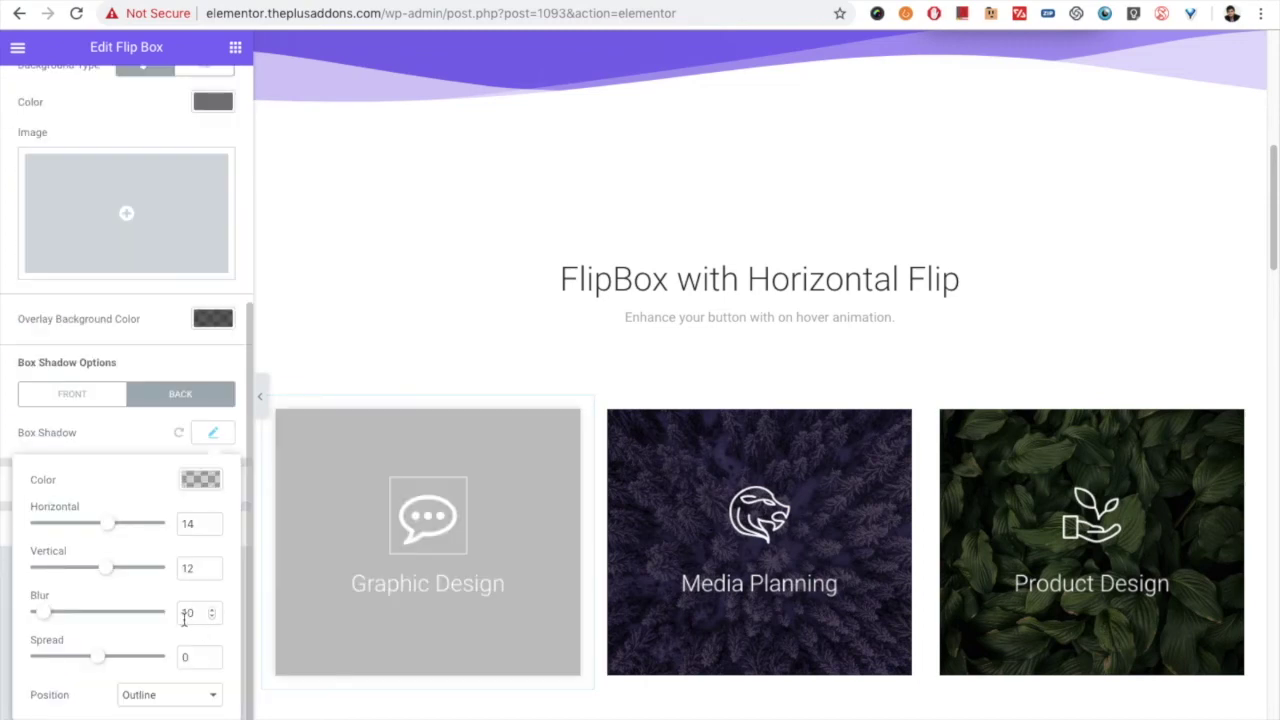
left_click(208, 431)
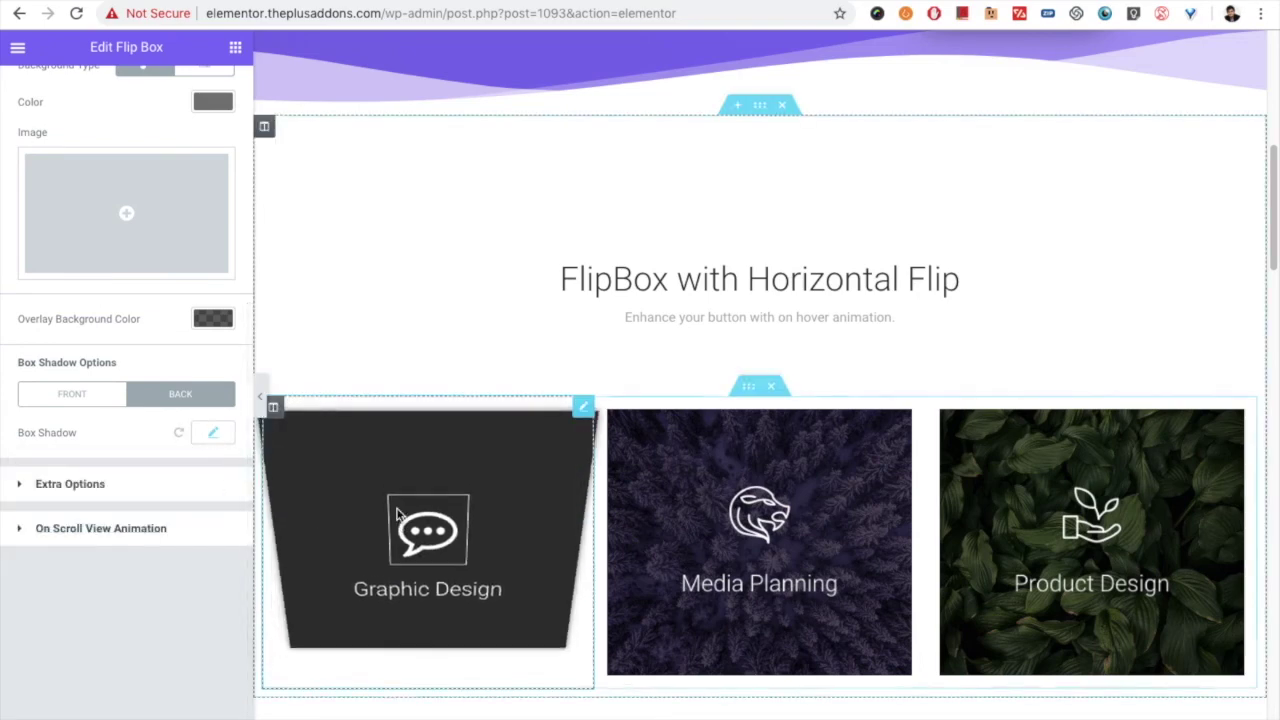
left_click(64, 486)
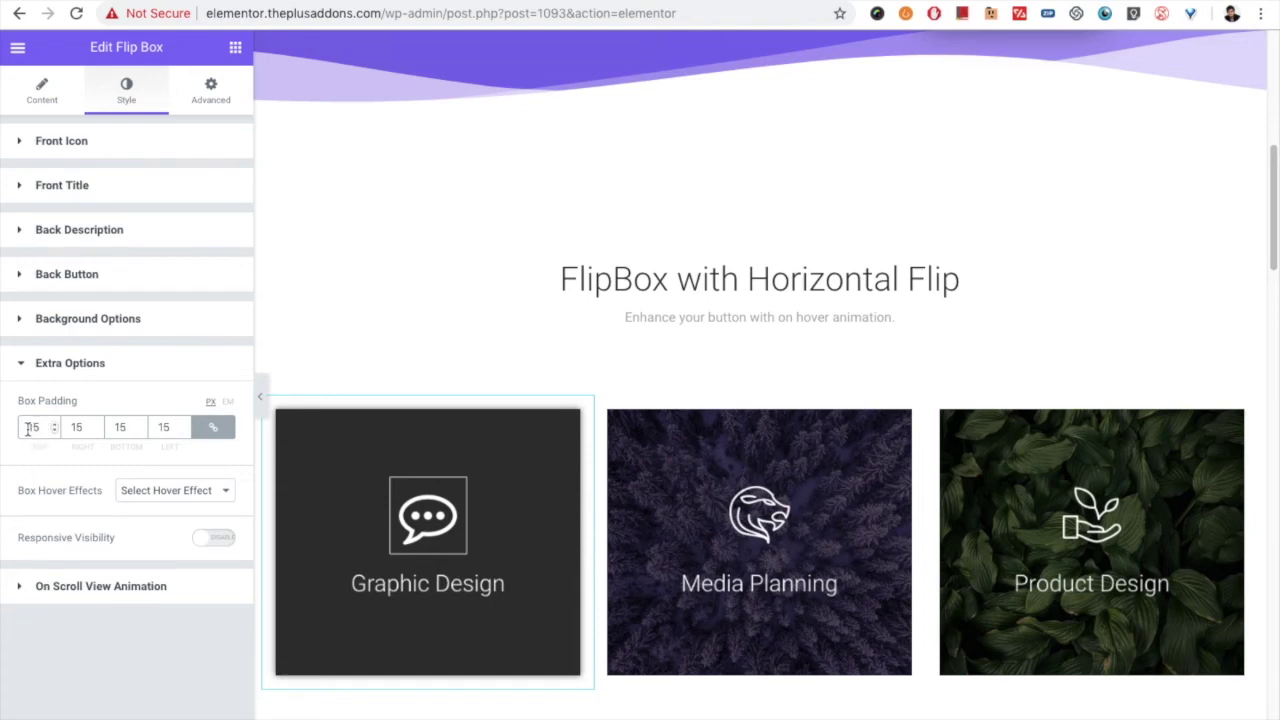
left_click(145, 492)
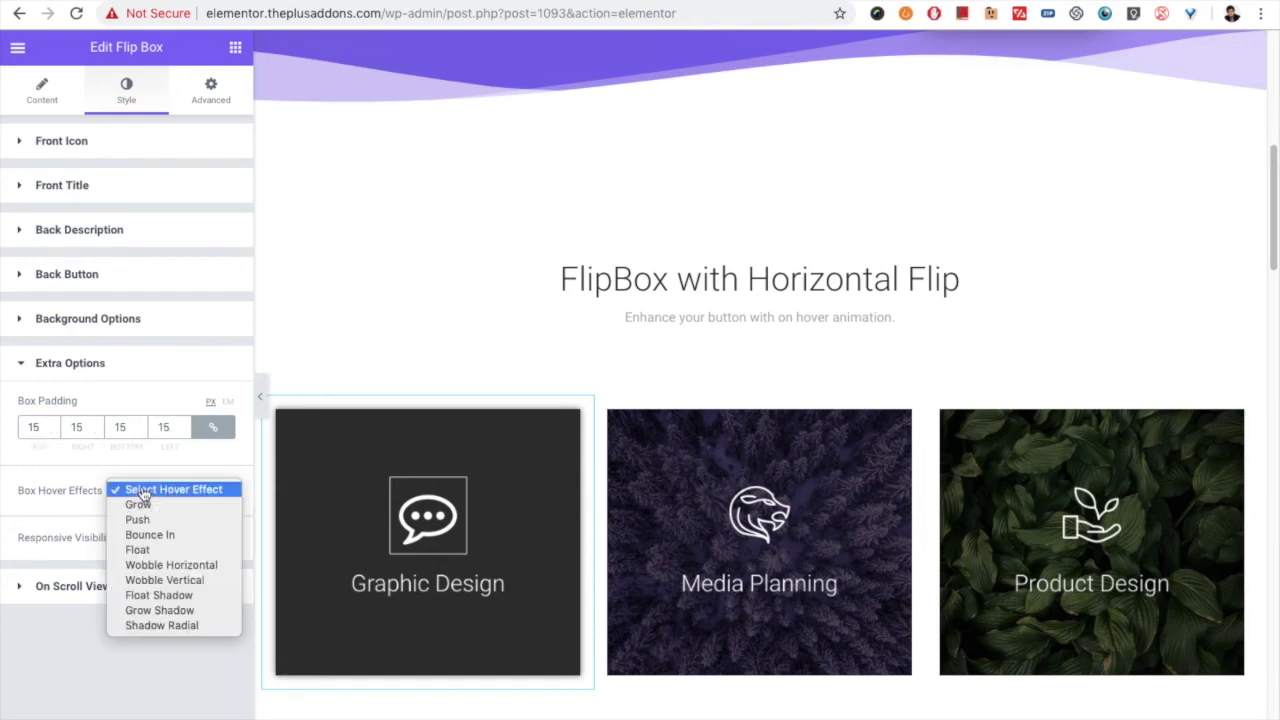
left_click(180, 508)
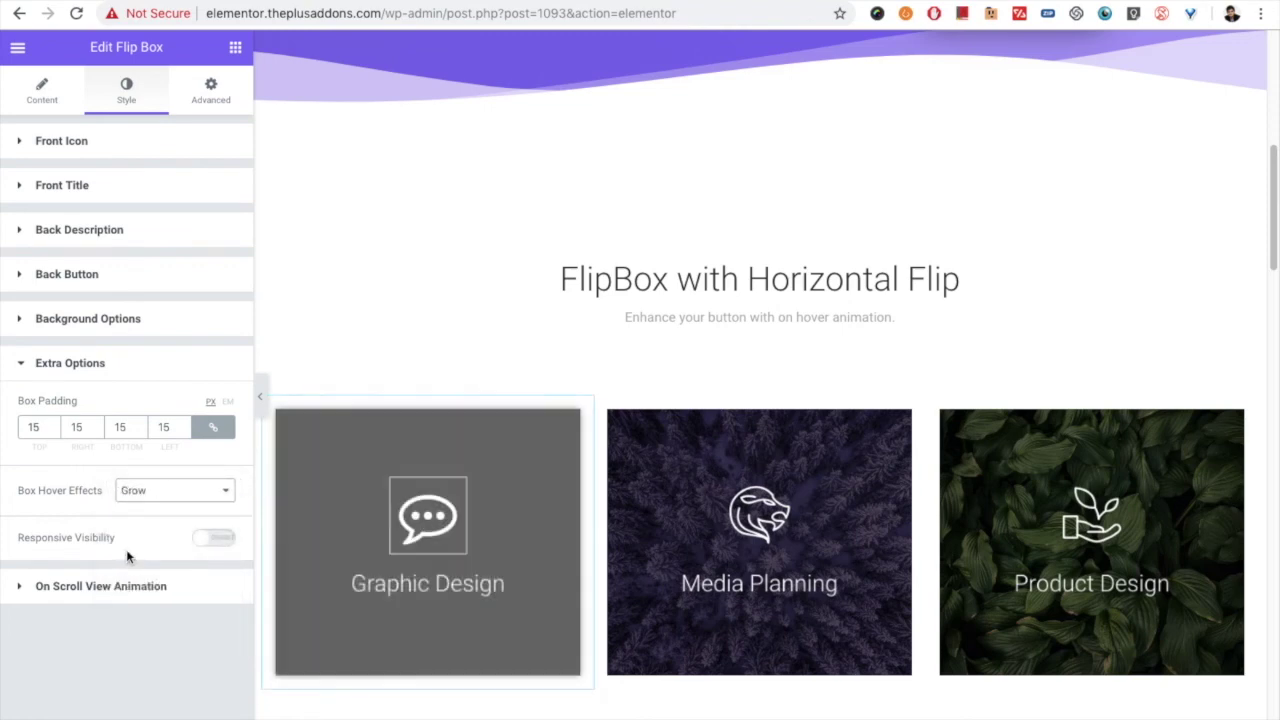
mouse_move(355, 572)
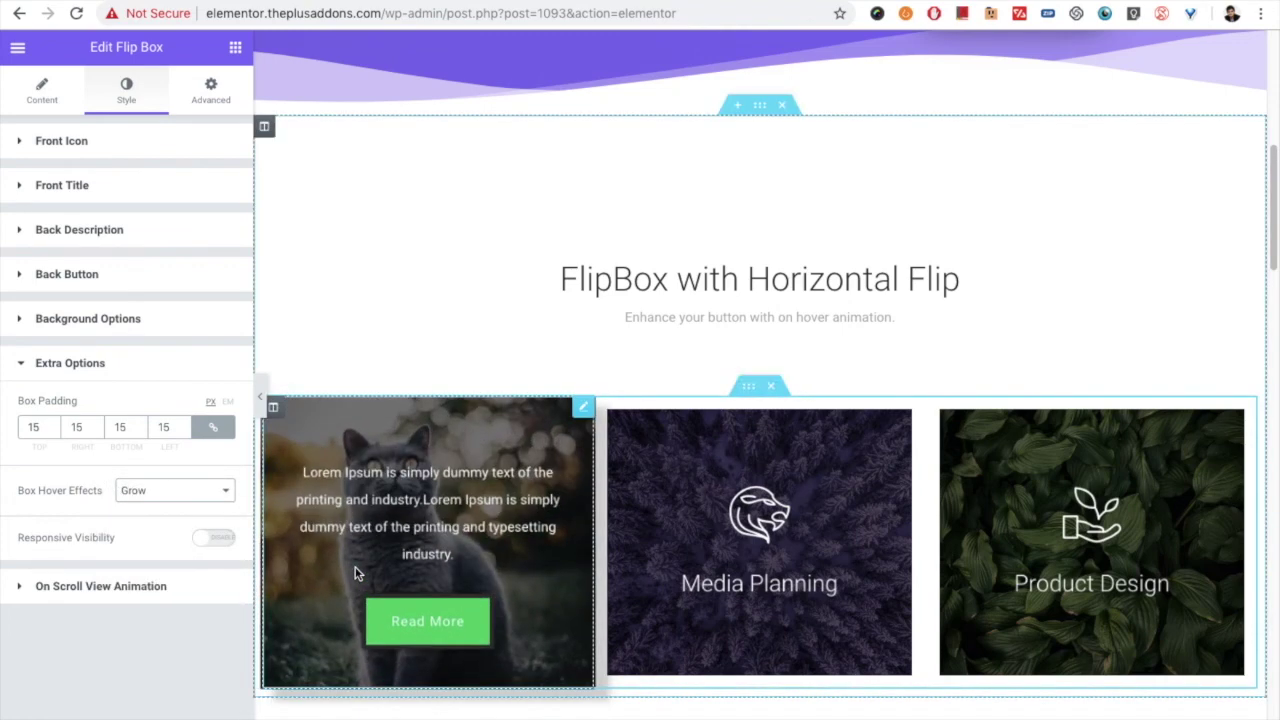
left_click(174, 490)
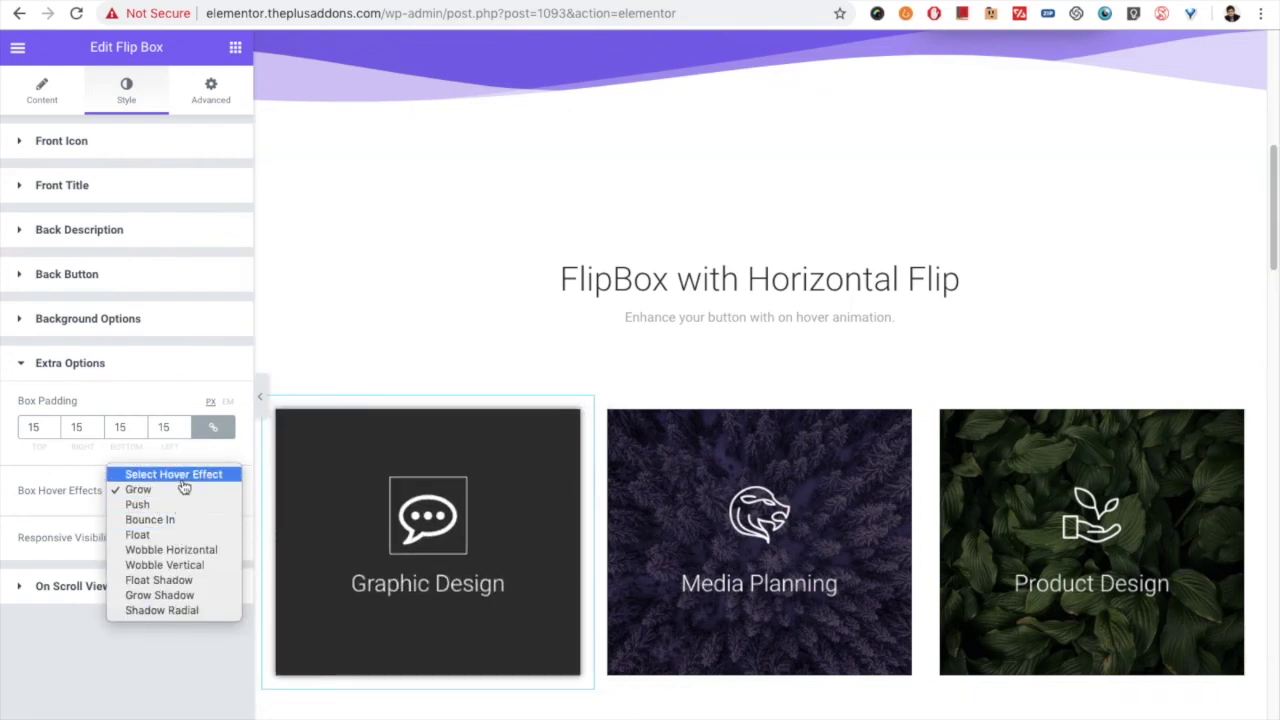
left_click(178, 475)
left_click(212, 539)
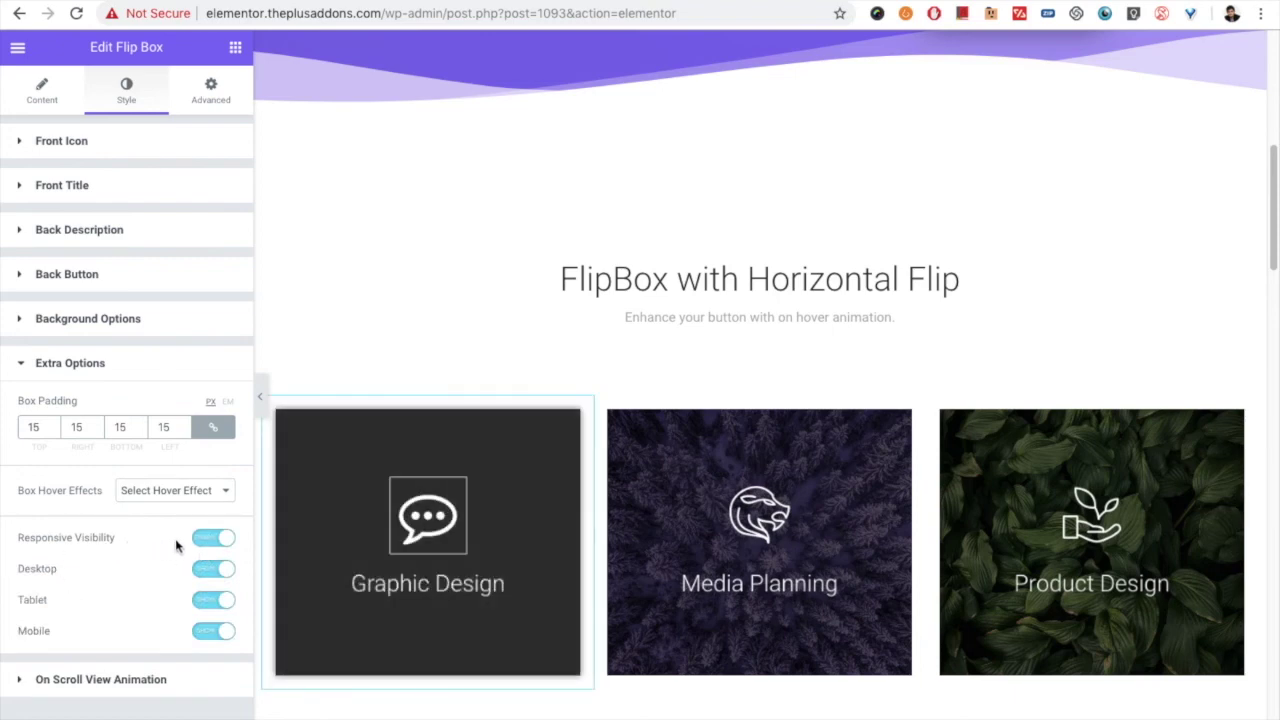
left_click(212, 541)
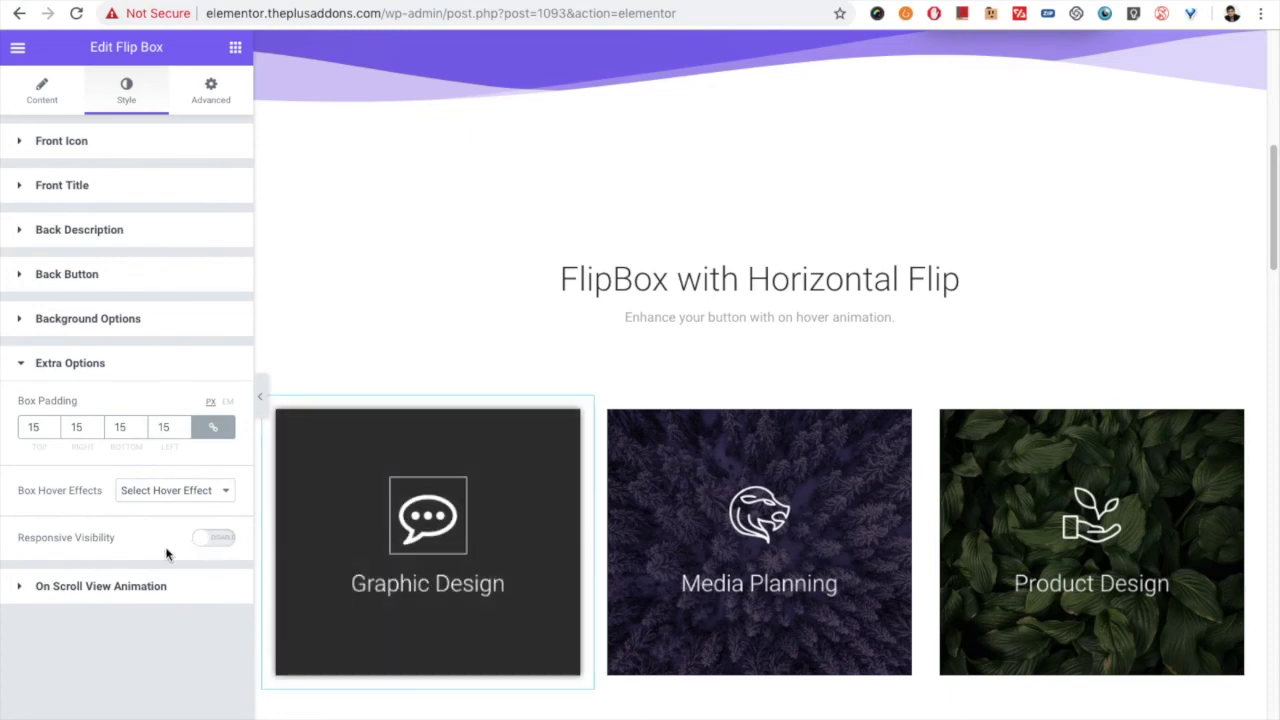
Keep the on-scroll view animation at No-animation and show the Advanced Plus Extras options
left_click(133, 590)
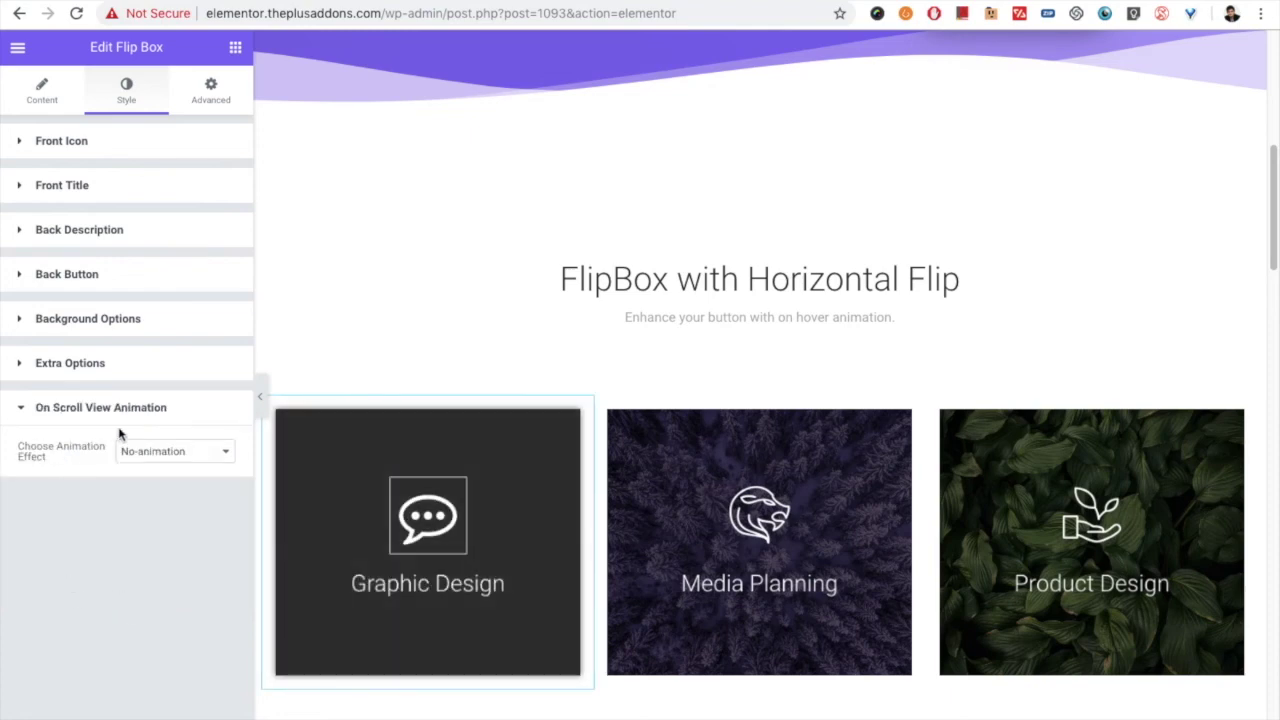
left_click(178, 451)
left_click(177, 449)
left_click(222, 87)
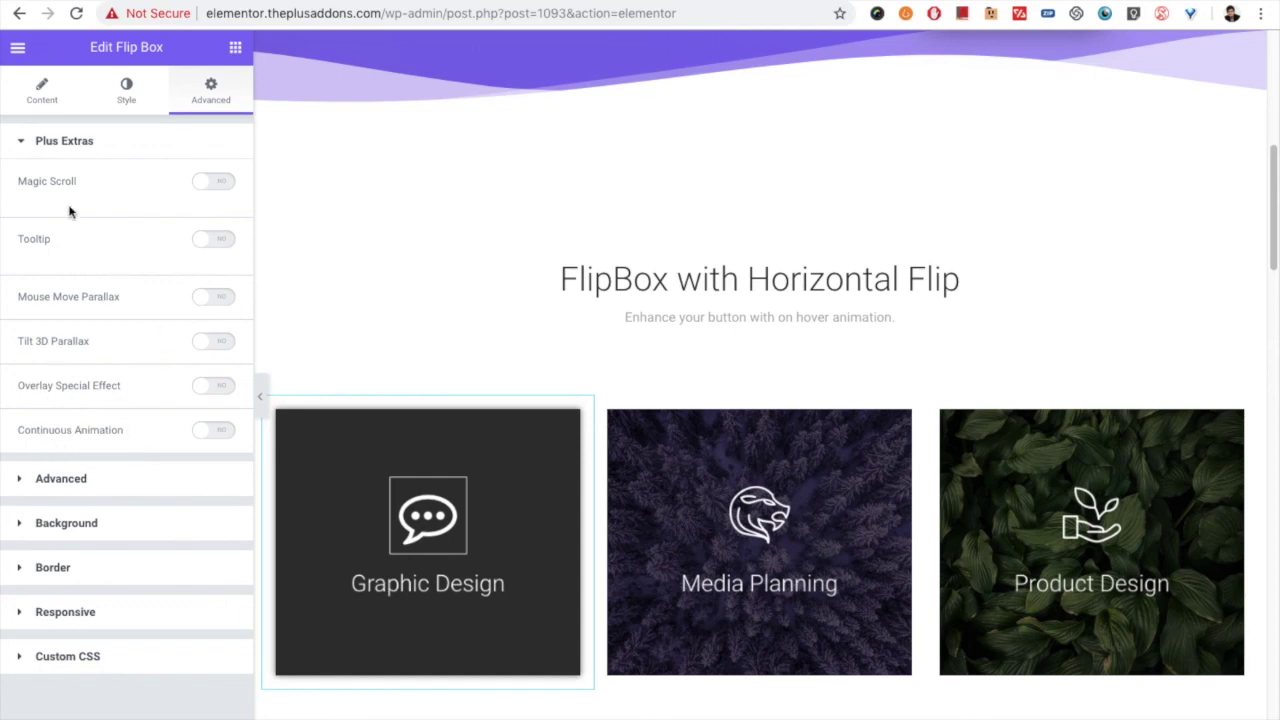
Return to the Content tab showing Listing layout, Vertical flip and 300 box height
left_click(106, 110)
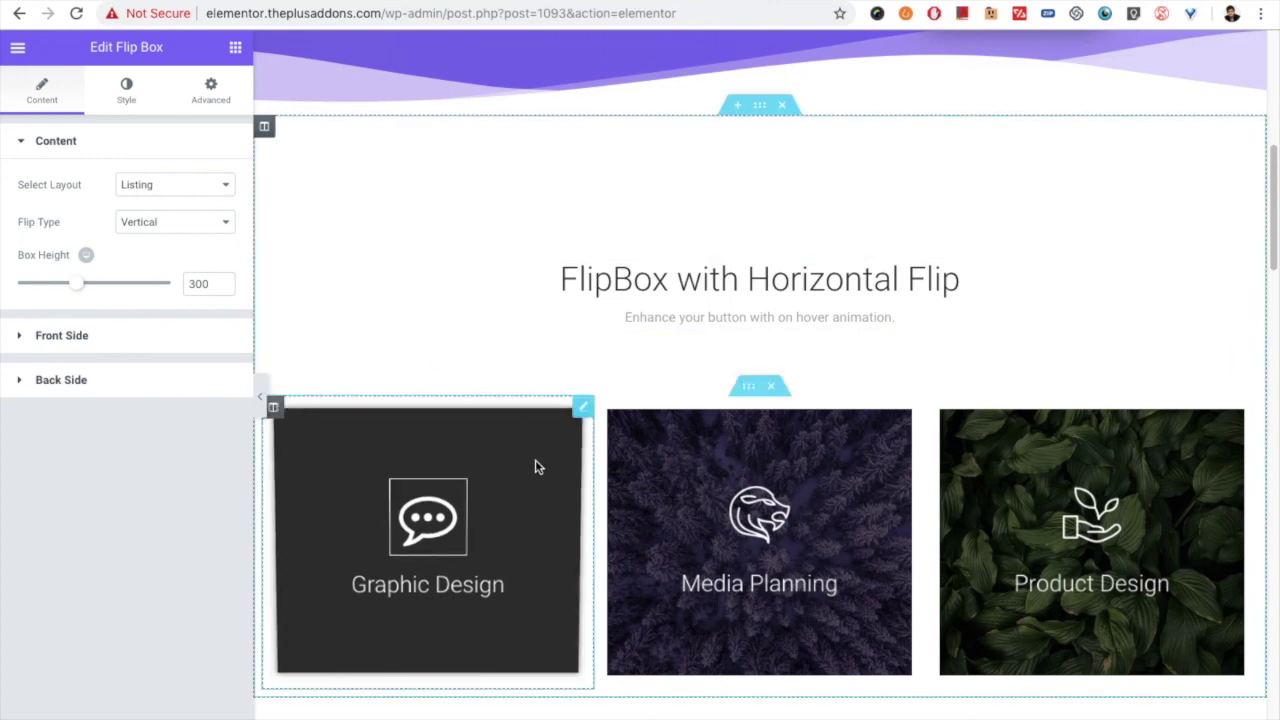
scroll(534, 463, "up", 2)
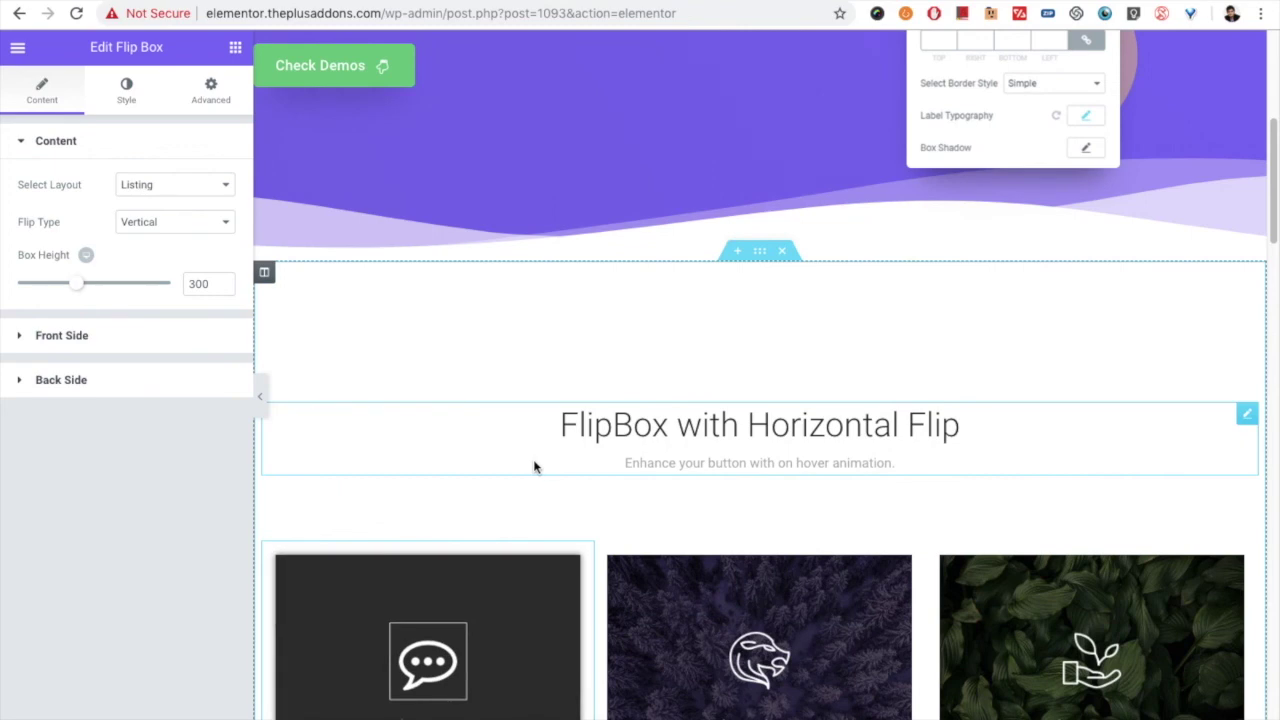